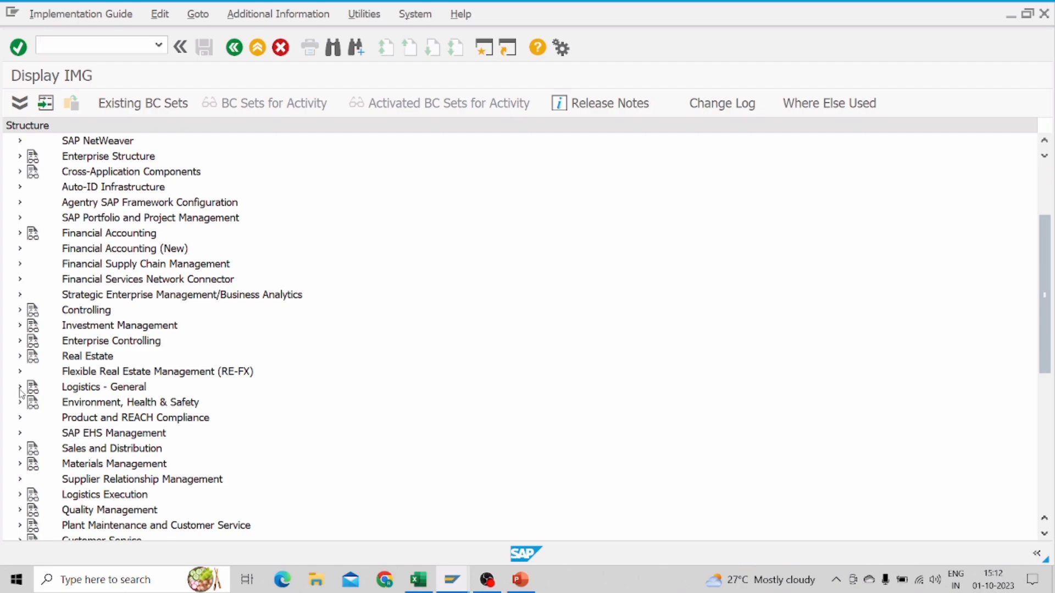
- Expand the implementation guide structure through Logistics - General, Business Partner and Vendors down to the Control activities
{"action": "left_click", "coordinate": [19, 387]}
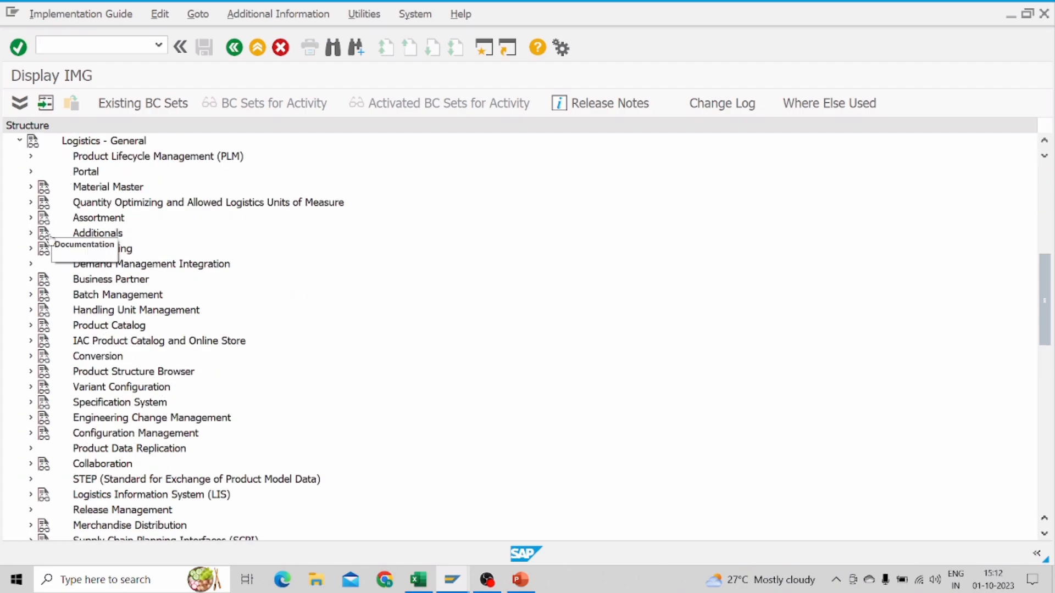
{"action": "left_click", "coordinate": [30, 280]}
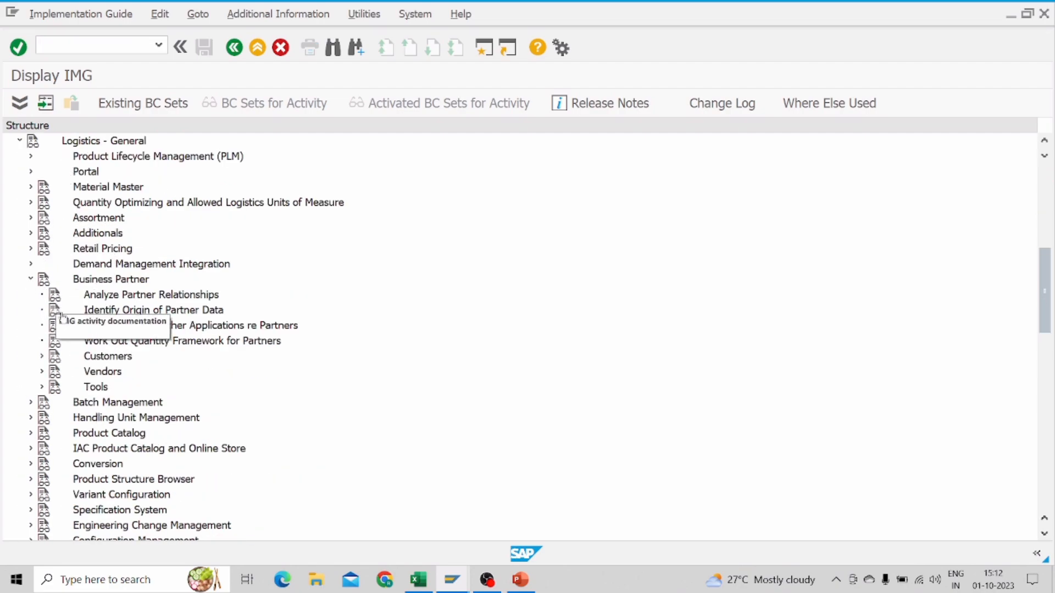
{"action": "left_click", "coordinate": [43, 372]}
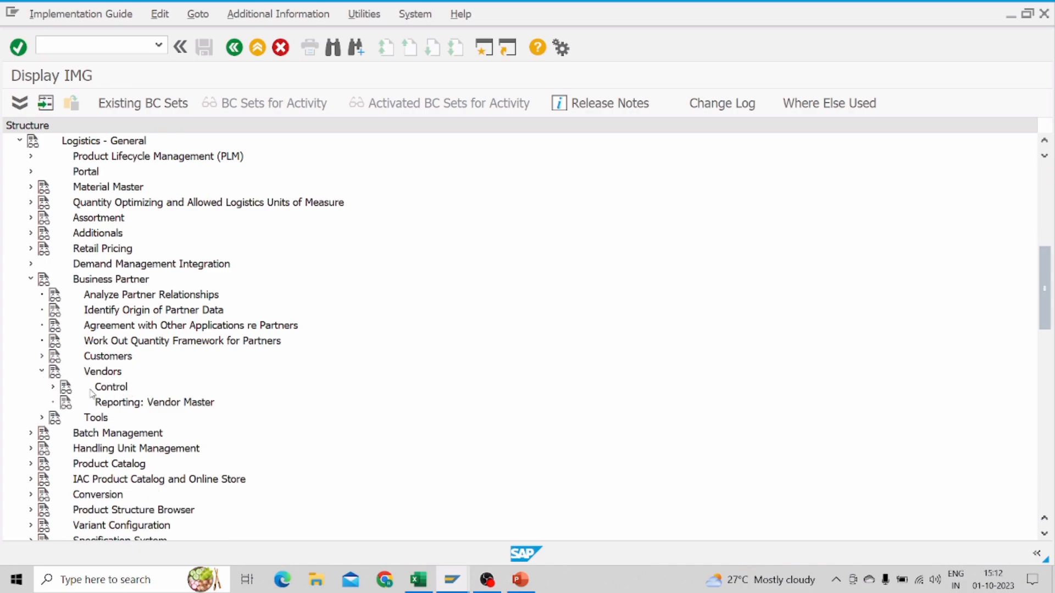
{"action": "left_click", "coordinate": [52, 386]}
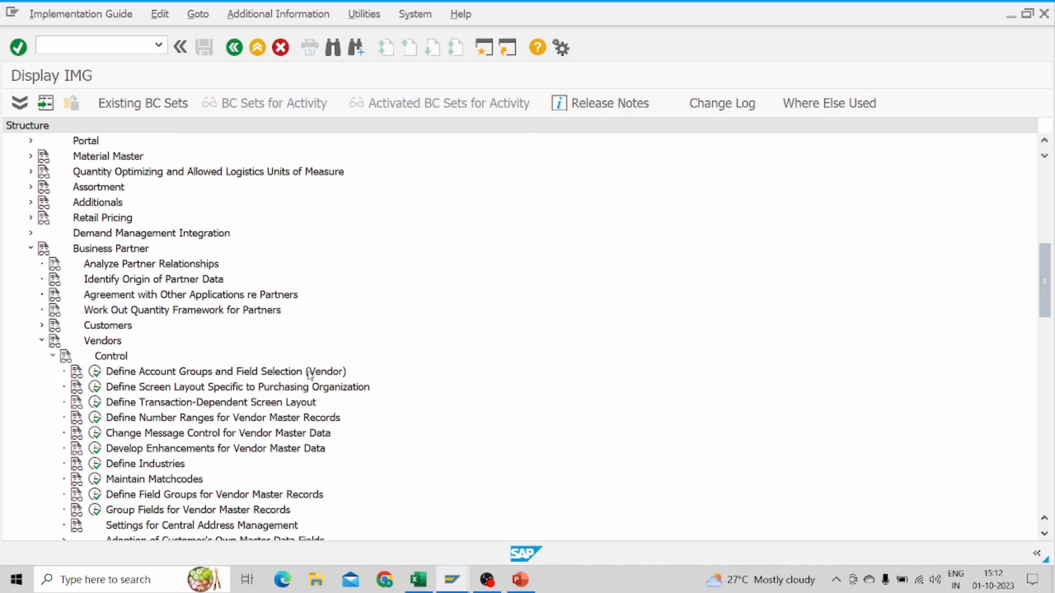
- Show the Attributes display key as additional information, widen that column and return to the vendor Control activities
{"action": "left_click", "coordinate": [255, 14]}
{"action": "mouse_move", "coordinate": [285, 34]}
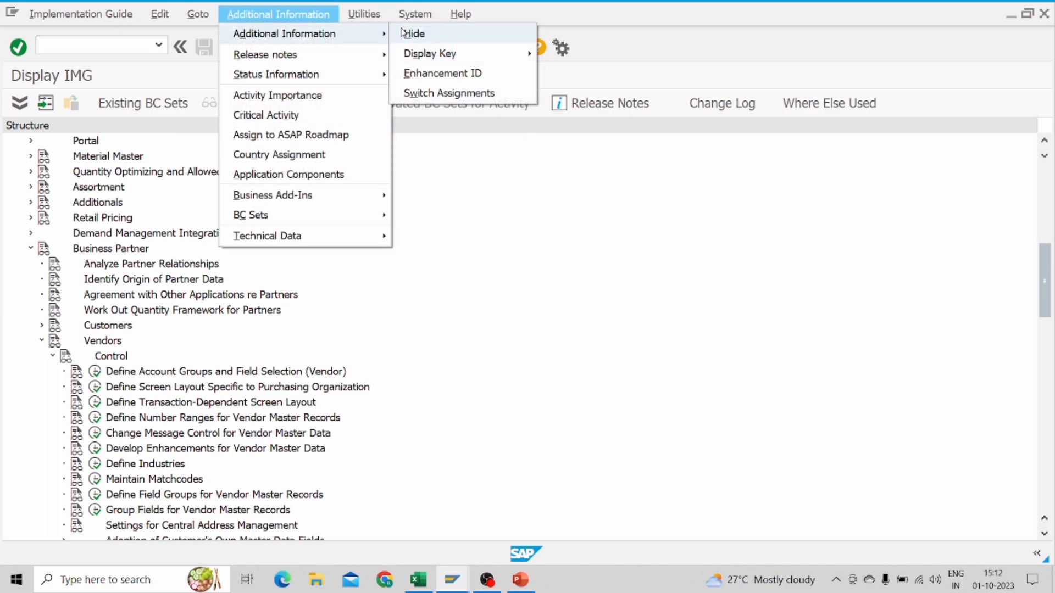
{"action": "mouse_move", "coordinate": [450, 53]}
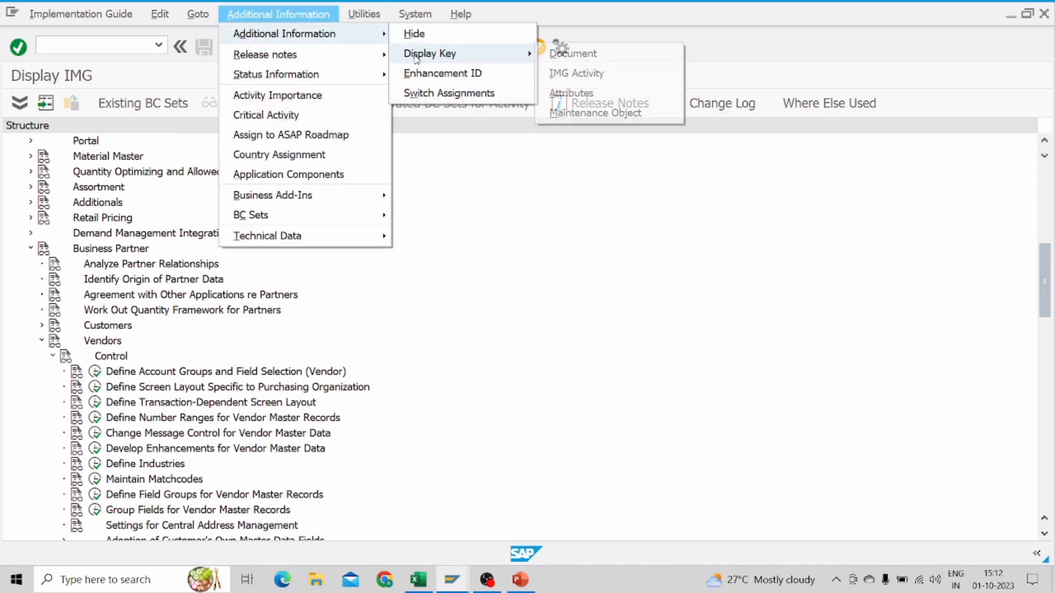
{"action": "left_click", "coordinate": [569, 93]}
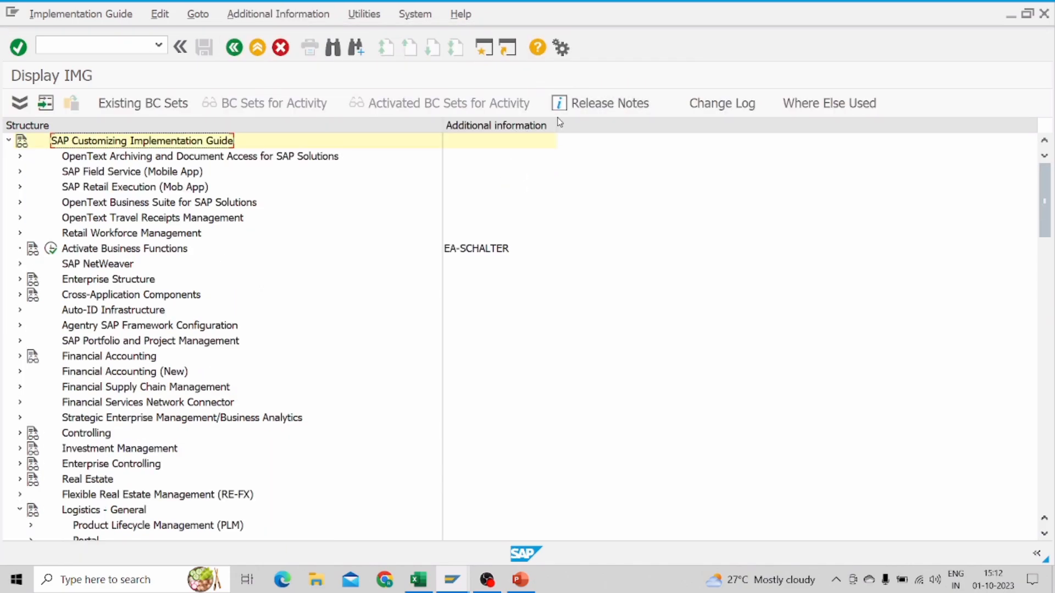
{"action": "left_click_drag", "start_coordinate": [552, 123], "coordinate": [703, 123]}
{"action": "scroll", "coordinate": [292, 324], "scroll_direction": "down", "scroll_amount": 3}
{"action": "scroll", "coordinate": [291, 324], "scroll_direction": "down", "scroll_amount": 4}
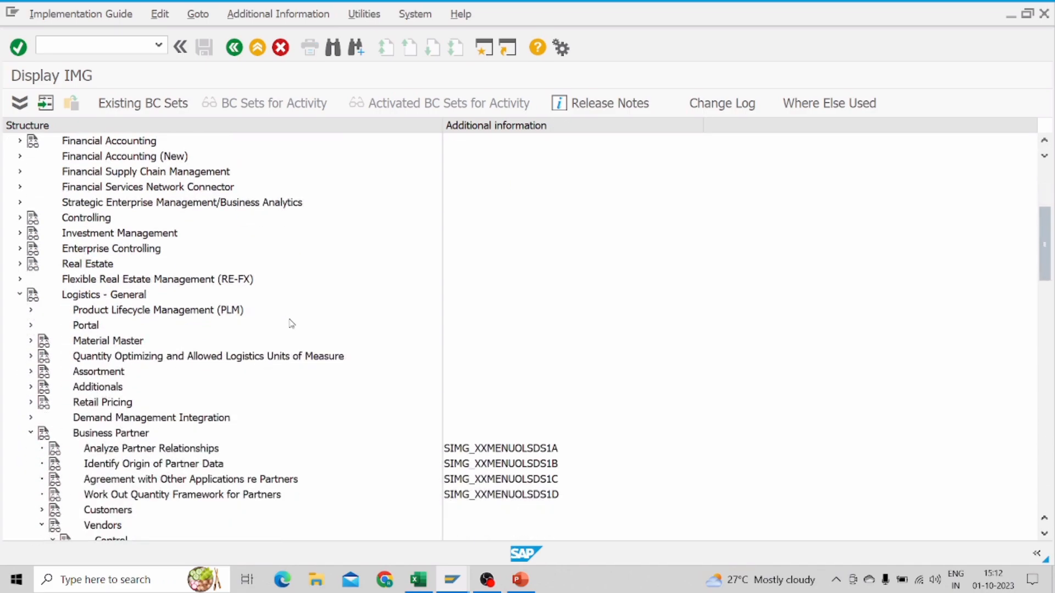
{"action": "scroll", "coordinate": [514, 408], "scroll_direction": "down", "scroll_amount": 2}
{"action": "scroll", "coordinate": [513, 408], "scroll_direction": "down", "scroll_amount": 1}
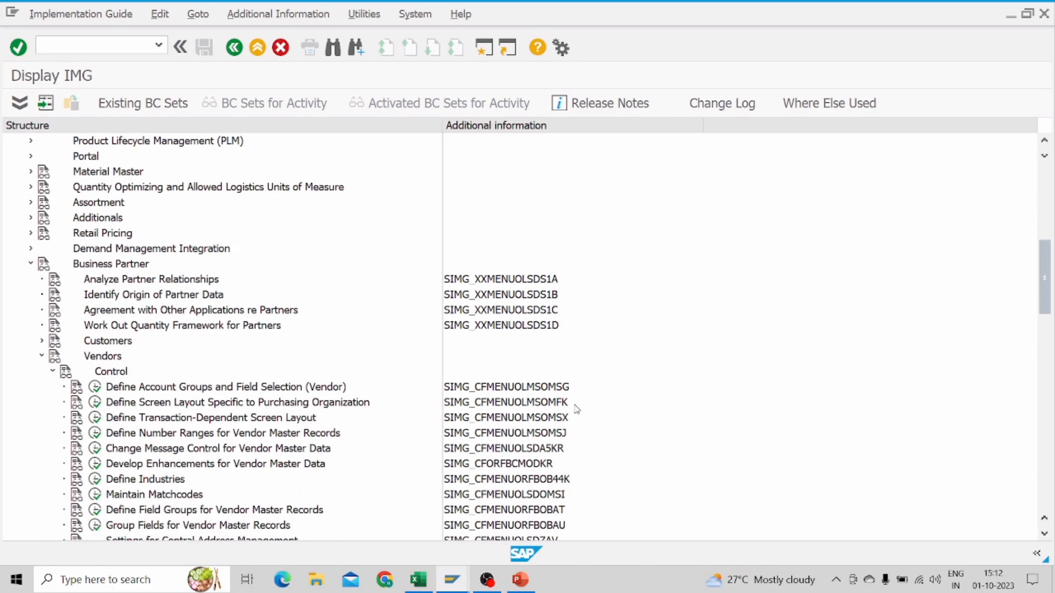
- Add vendor account group TGDV named TATA MOTORS DOMESTIC VENDOR under Define Account Groups and Field Selection (Vendor)
{"action": "left_click", "coordinate": [95, 387]}
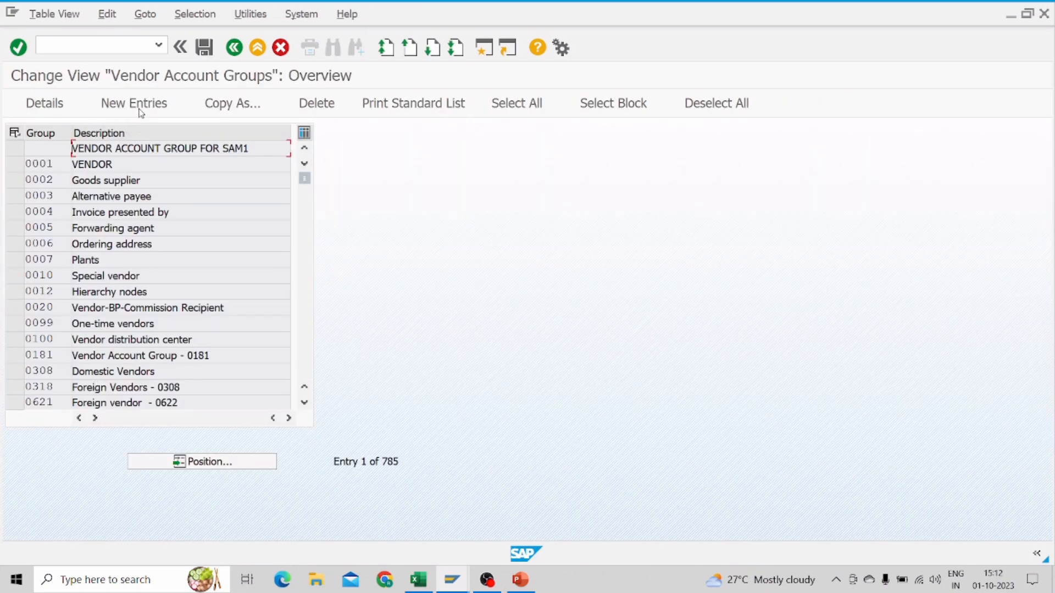
{"action": "left_click", "coordinate": [140, 112]}
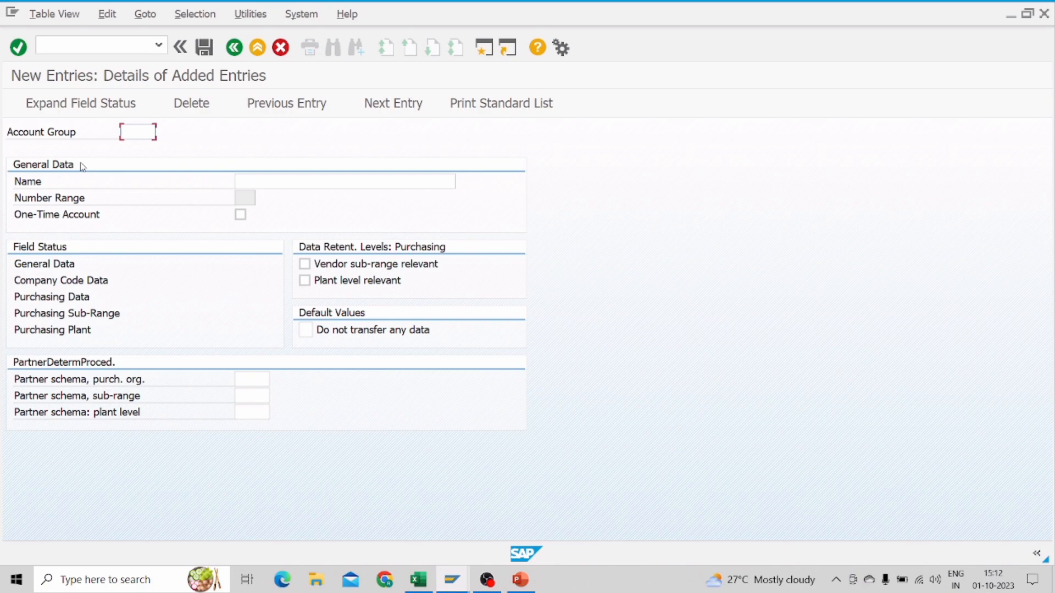
{"action": "type", "text": "TGDV"}
{"action": "left_click", "coordinate": [267, 181]}
{"action": "type", "text": "TATA"}
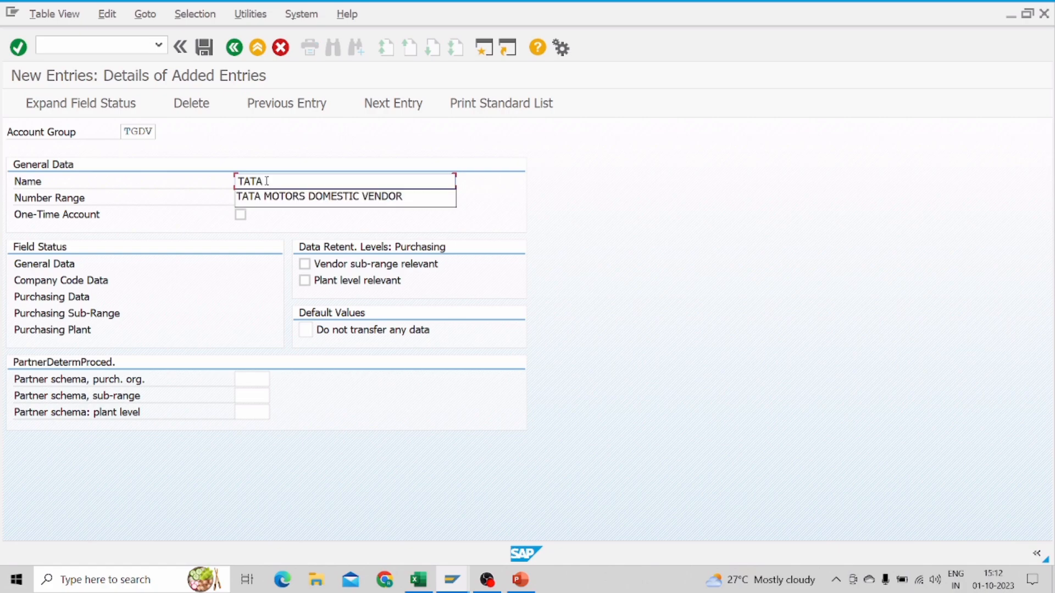
{"action": "left_click", "coordinate": [269, 196]}
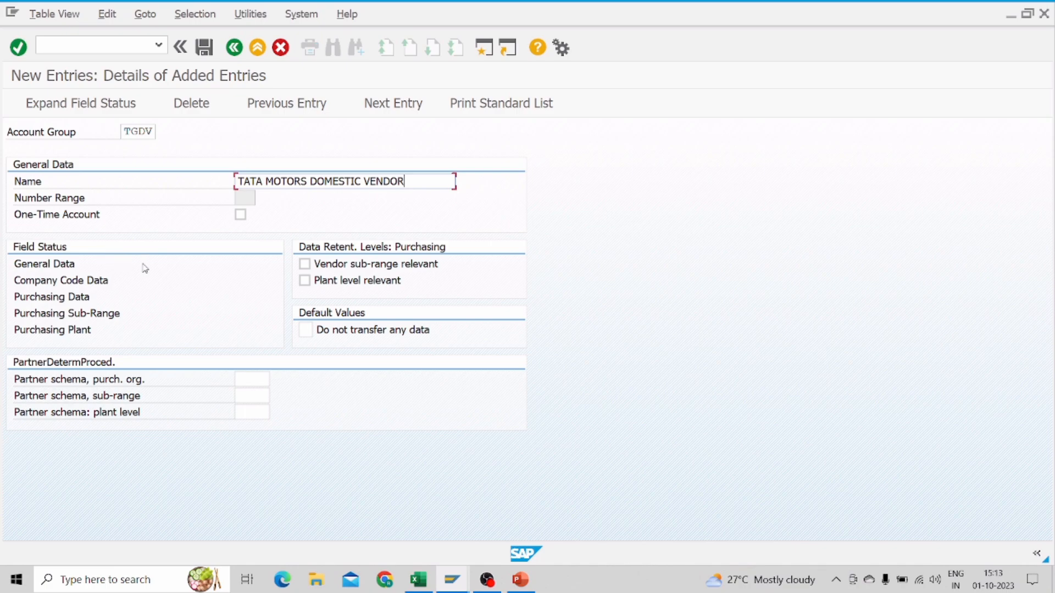
- Review the Address field status in TGDV's General Data, save under the TATA GROUP customizing request and return to the implementation guide
{"action": "double_click", "coordinate": [58, 265]}
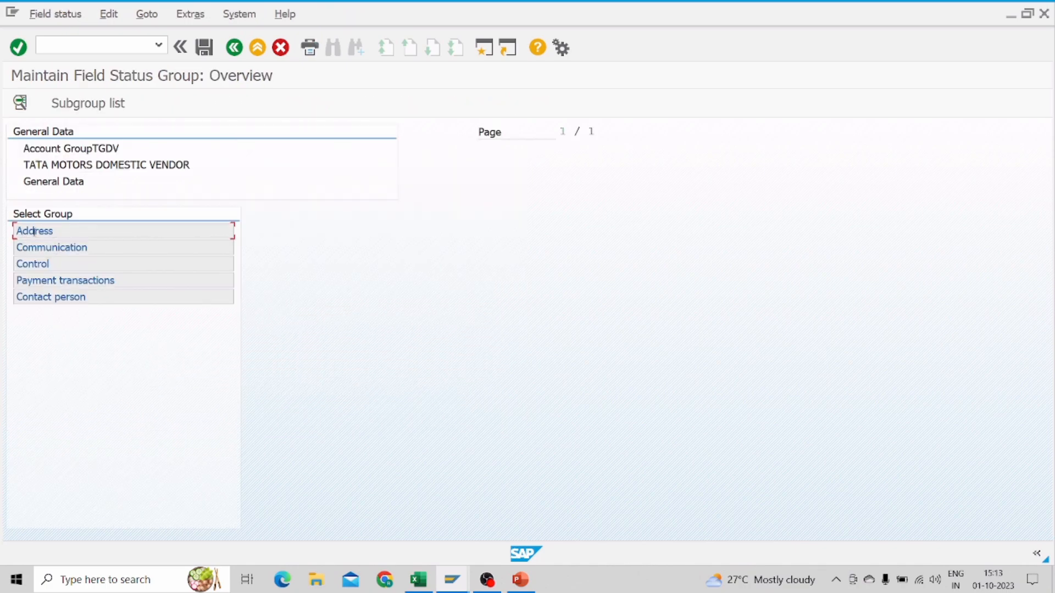
{"action": "double_click", "coordinate": [60, 230]}
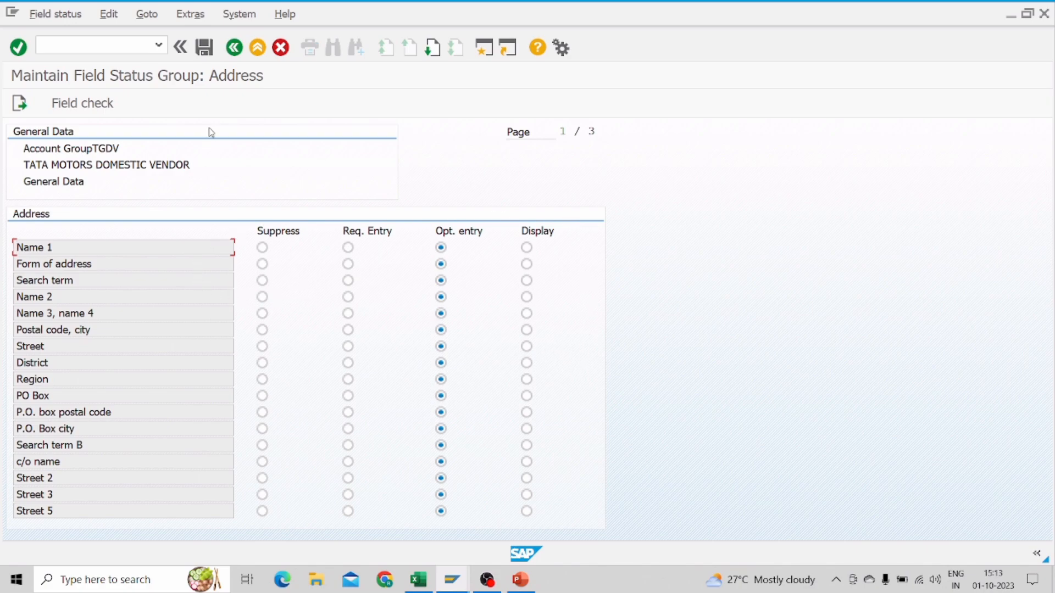
{"action": "left_click", "coordinate": [205, 48]}
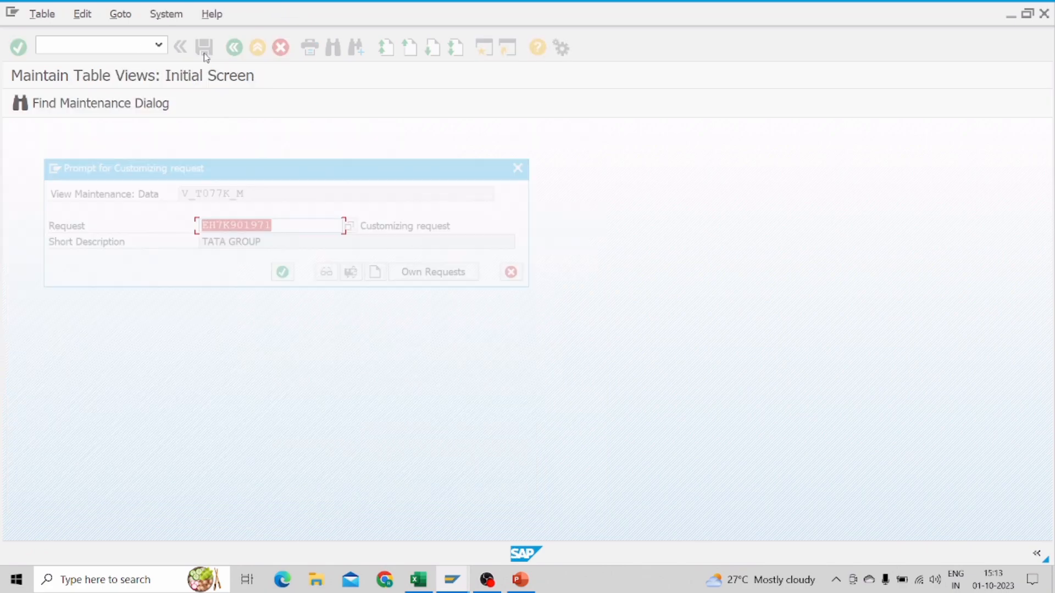
{"action": "left_click", "coordinate": [283, 274]}
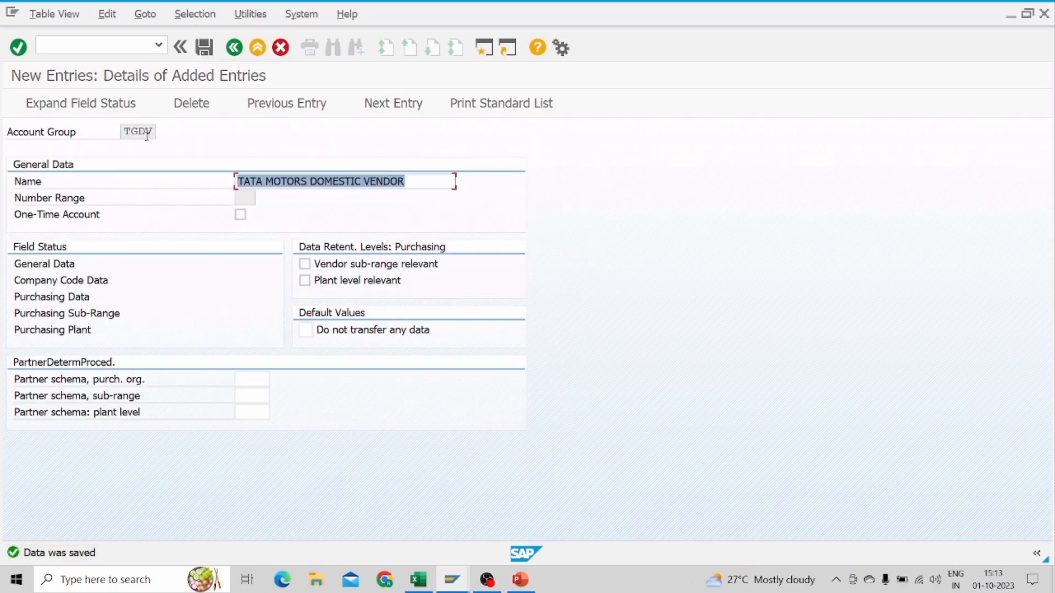
{"action": "left_click", "coordinate": [235, 49]}
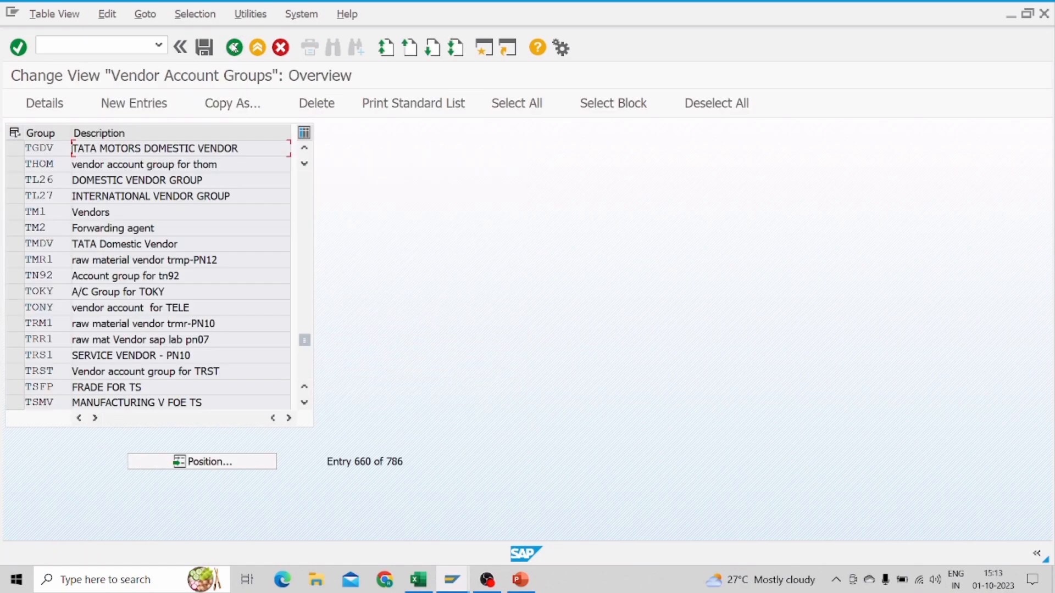
{"action": "left_click", "coordinate": [235, 48]}
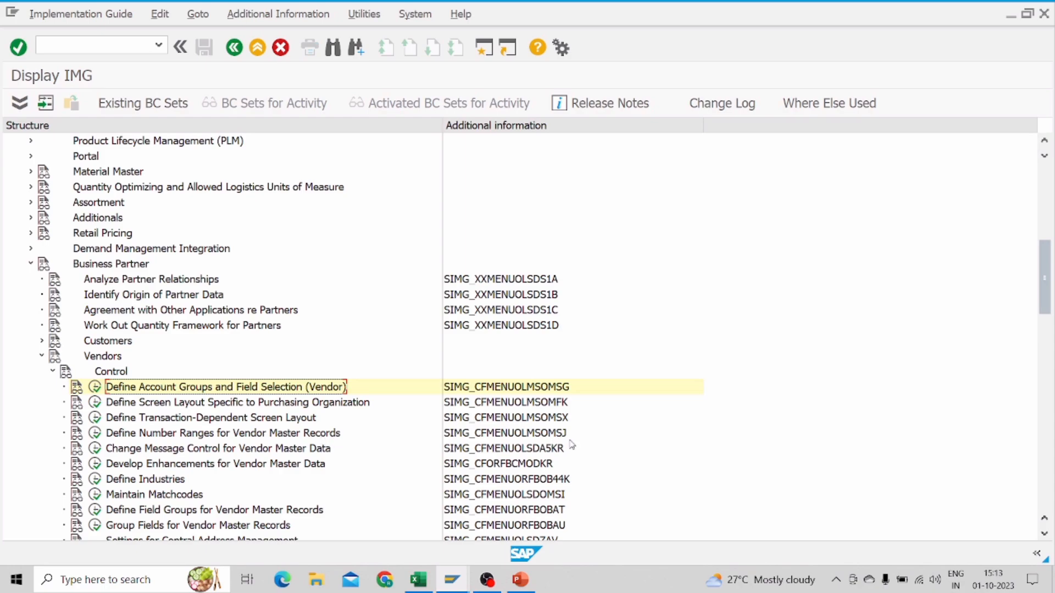
- Create and save vendor number range interval TG from 2301 to 2500 under Define Number Ranges for Vendor Master Records
{"action": "left_click", "coordinate": [95, 433]}
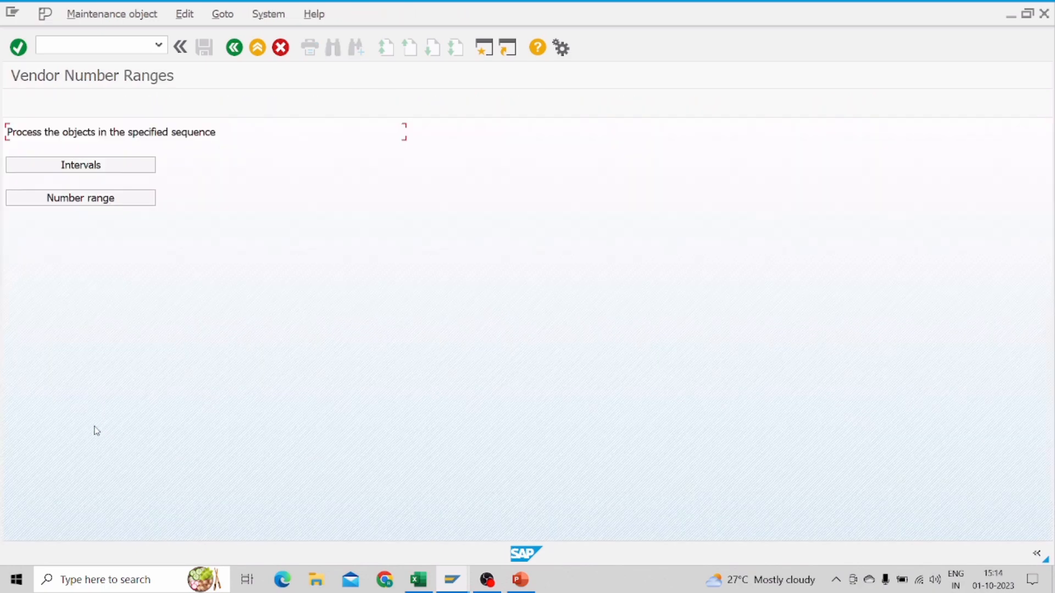
{"action": "left_click", "coordinate": [87, 170]}
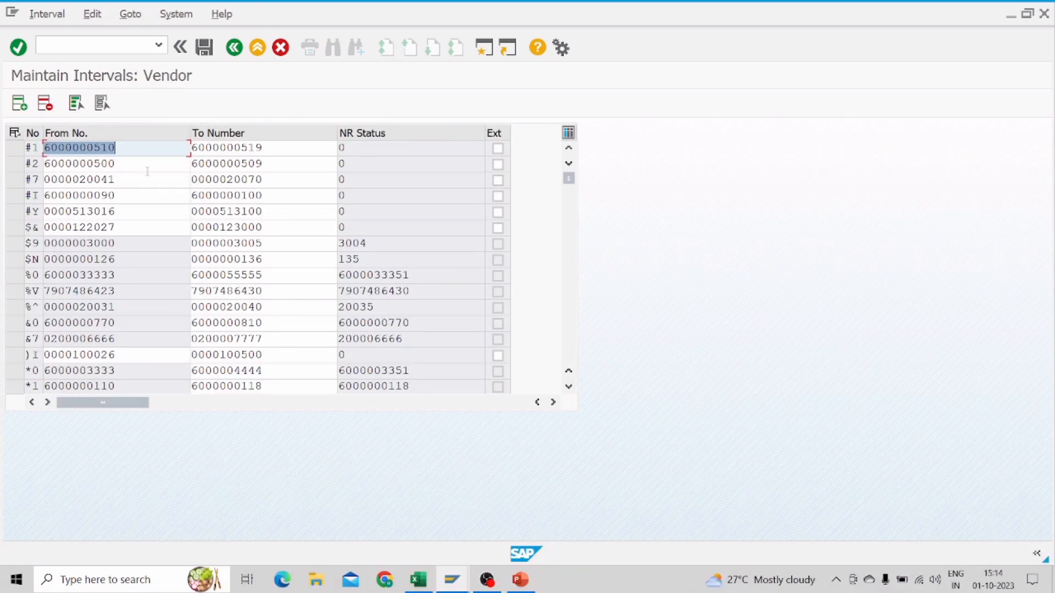
{"action": "left_click", "coordinate": [19, 103]}
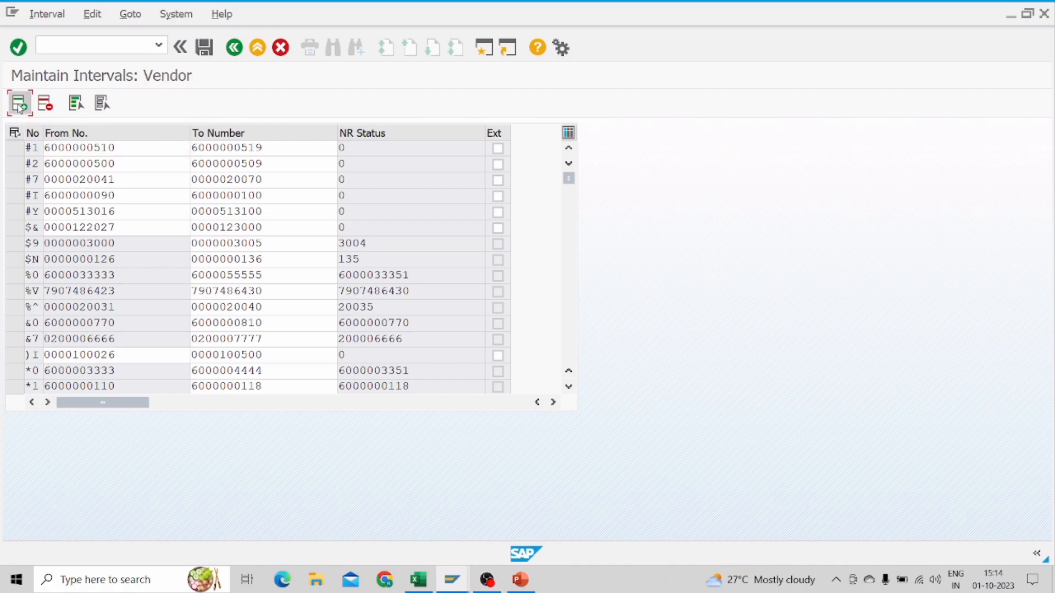
{"action": "type", "text": "T"}
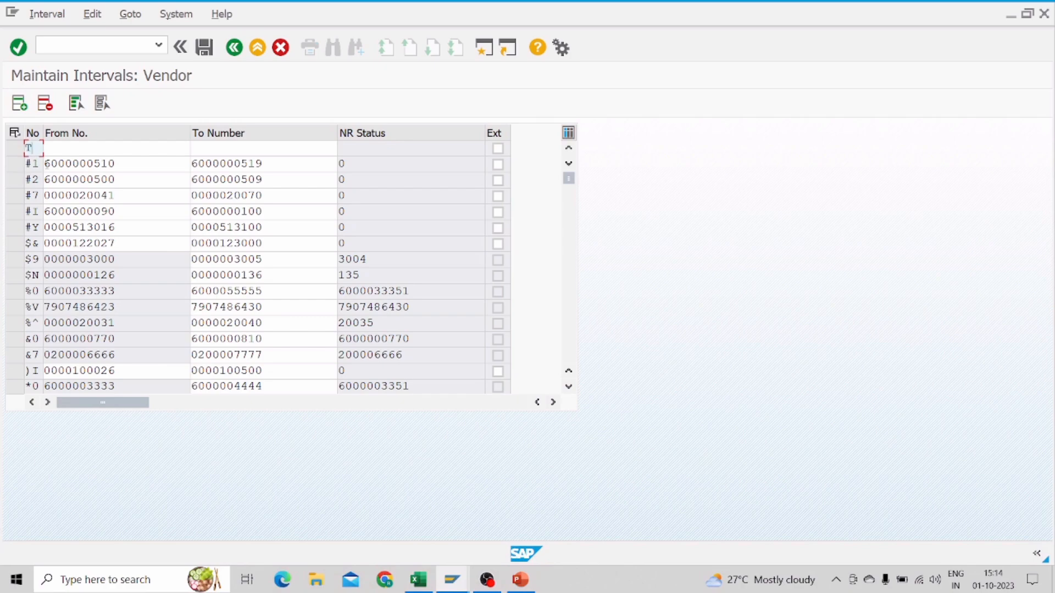
{"action": "type", "text": "G"}
{"action": "left_click", "coordinate": [66, 150]}
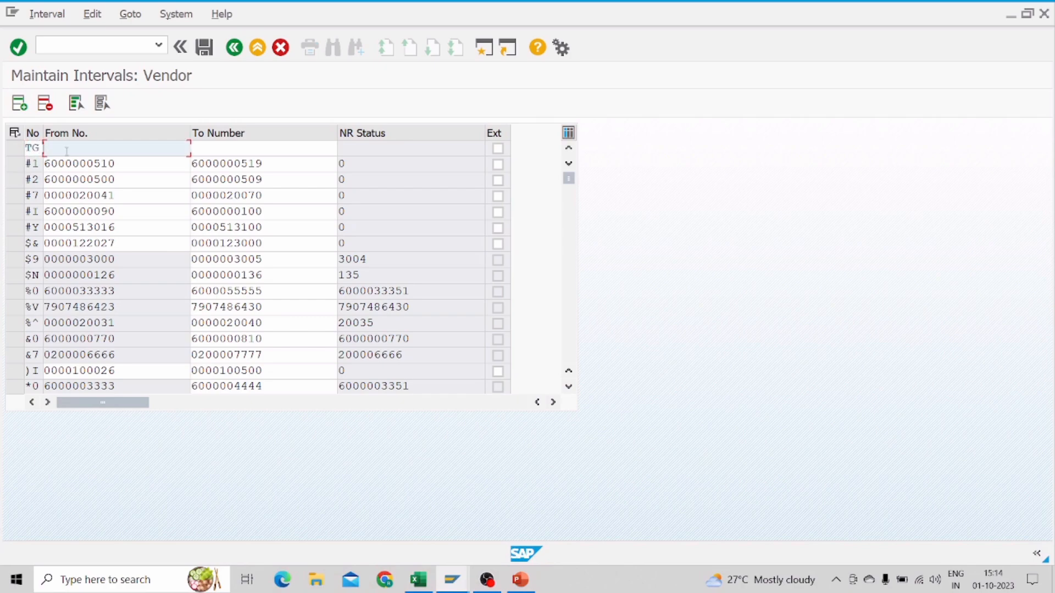
{"action": "type", "text": "2301"}
{"action": "left_click", "coordinate": [226, 148]}
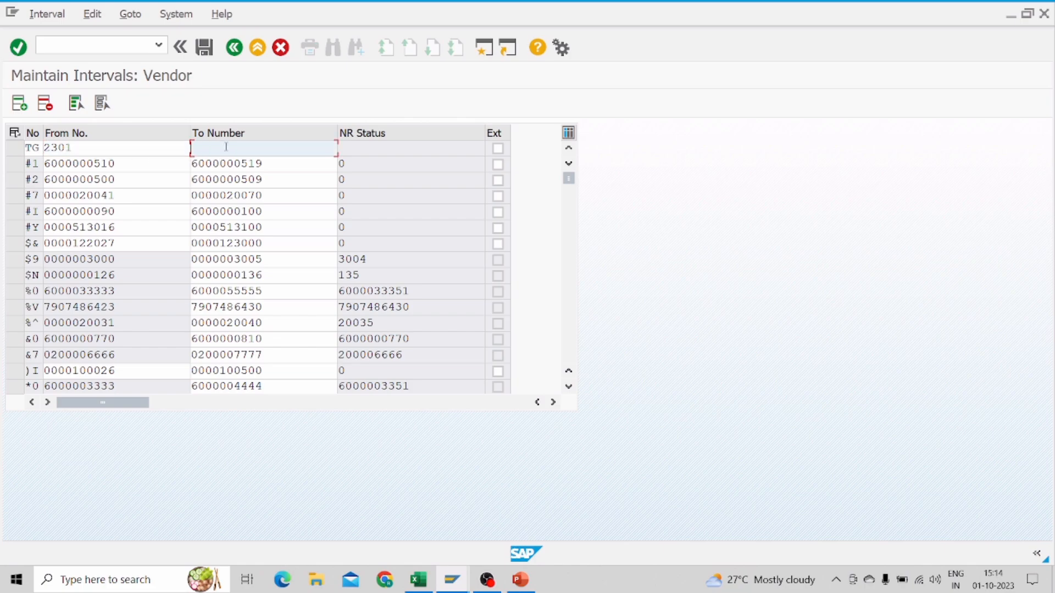
{"action": "type", "text": "2500"}
{"action": "left_click", "coordinate": [205, 48]}
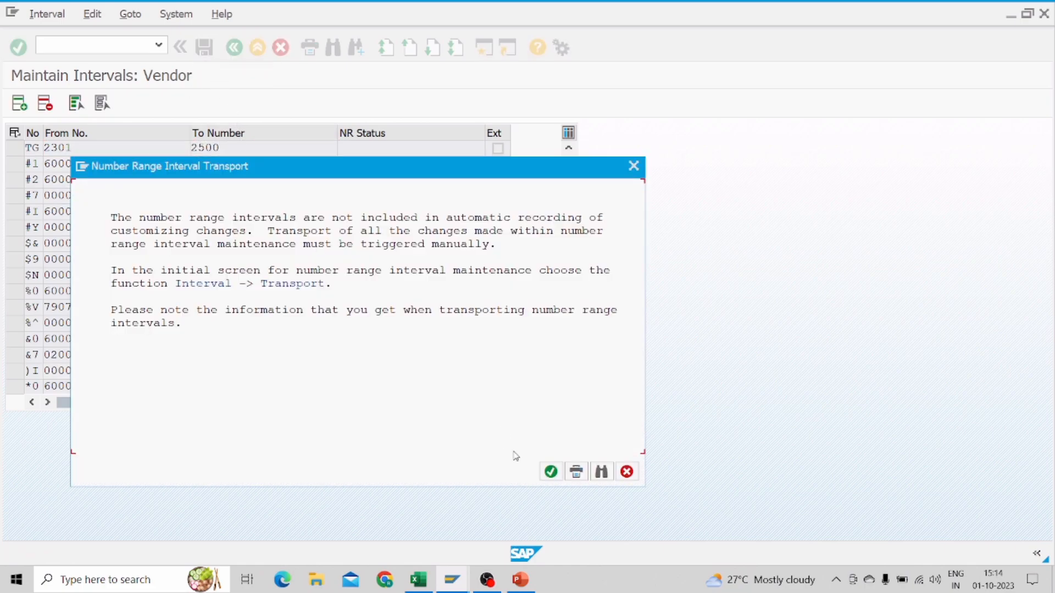
{"action": "left_click", "coordinate": [550, 471]}
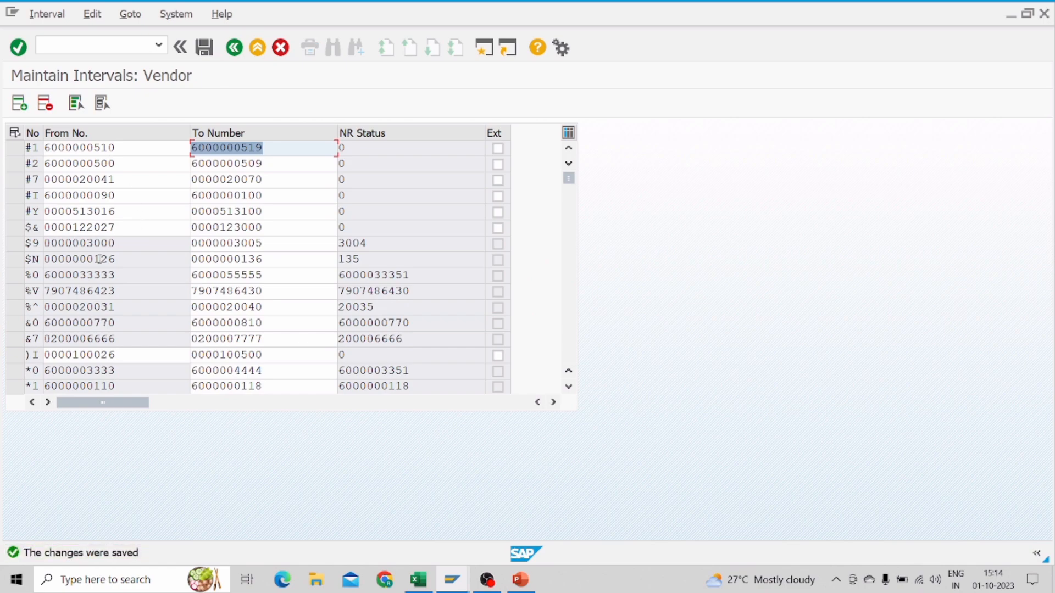
{"action": "left_click", "coordinate": [234, 47]}
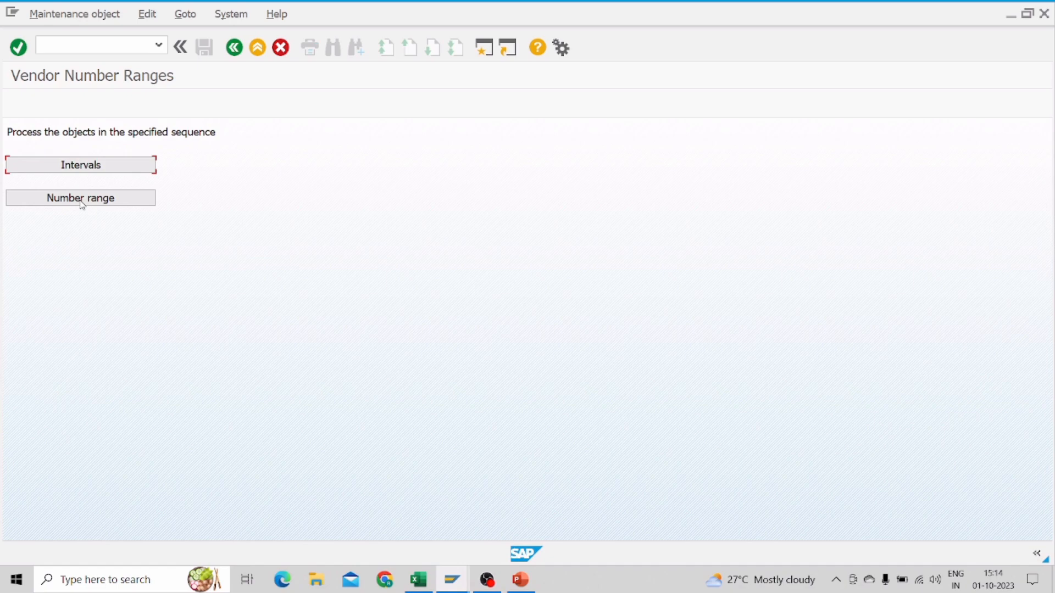
- Open the assignment of vendor account groups to number ranges and position the list at account group TGDV
{"action": "left_click", "coordinate": [82, 200]}
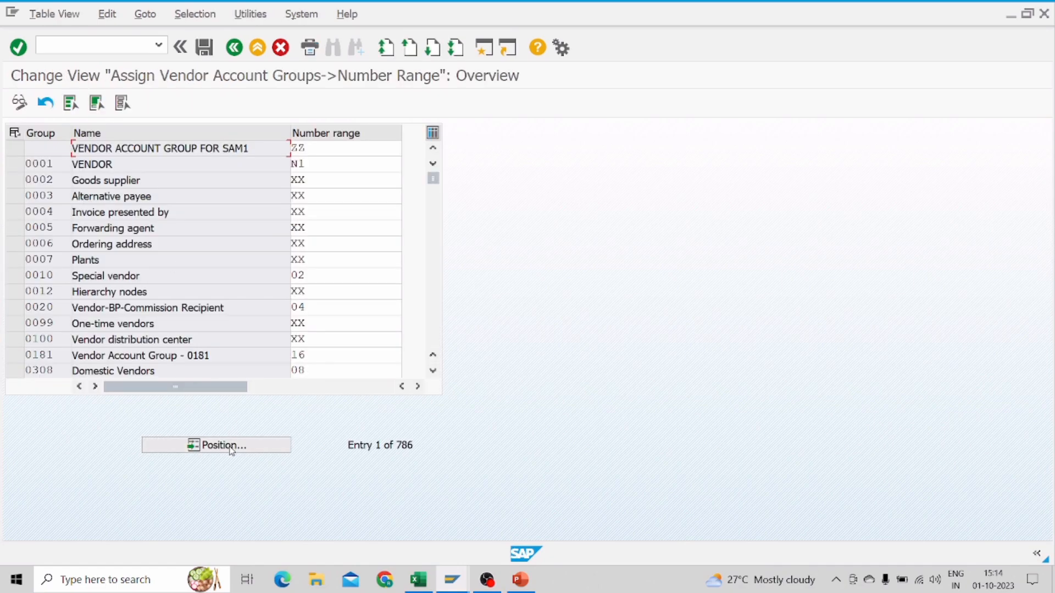
{"action": "left_click", "coordinate": [231, 446]}
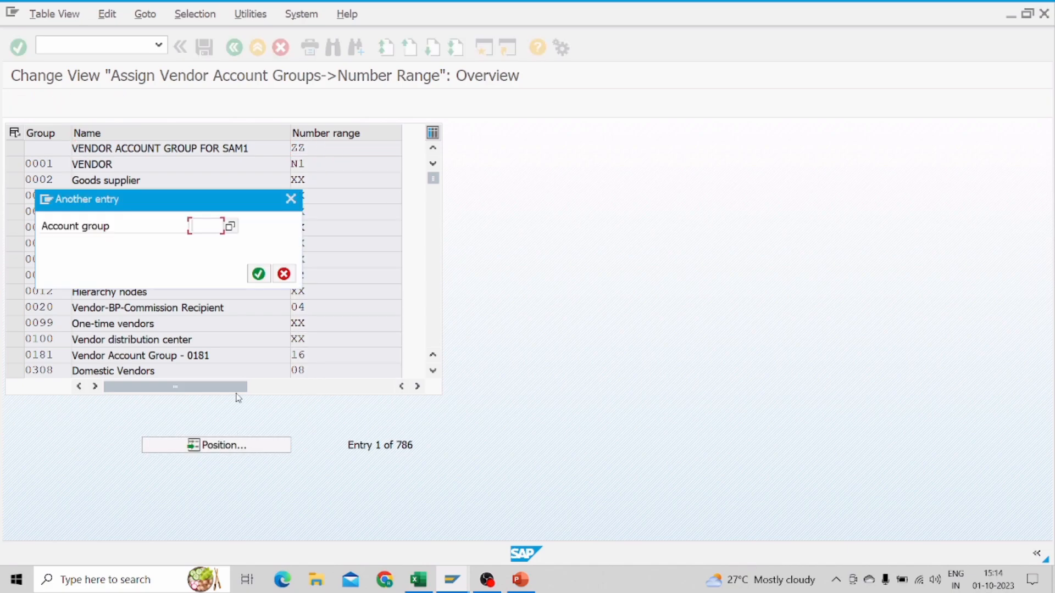
{"action": "type", "text": "TG"}
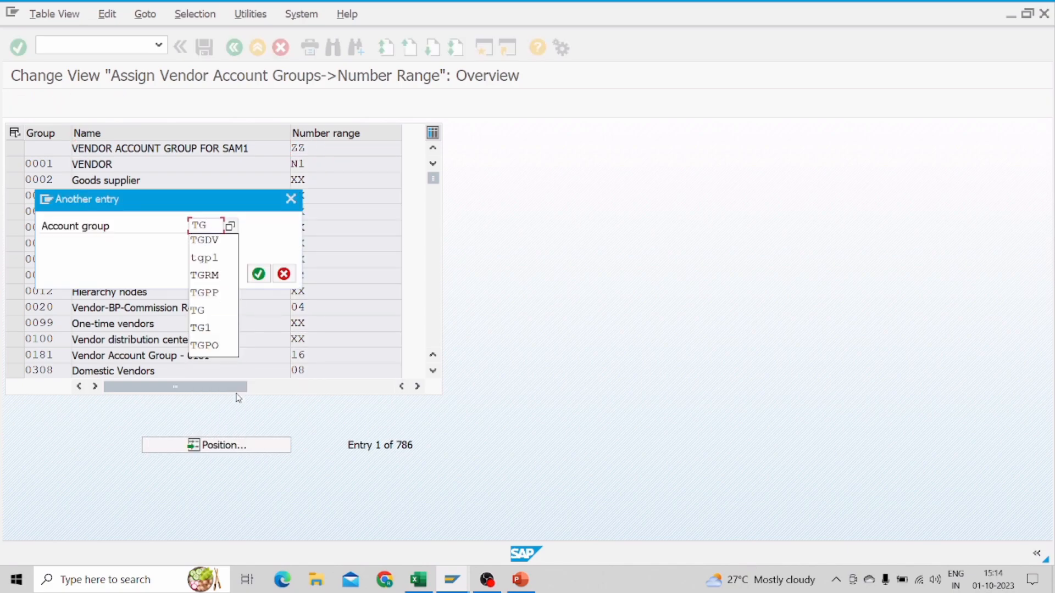
{"action": "key", "text": "Down"}
{"action": "key", "text": "Return"}
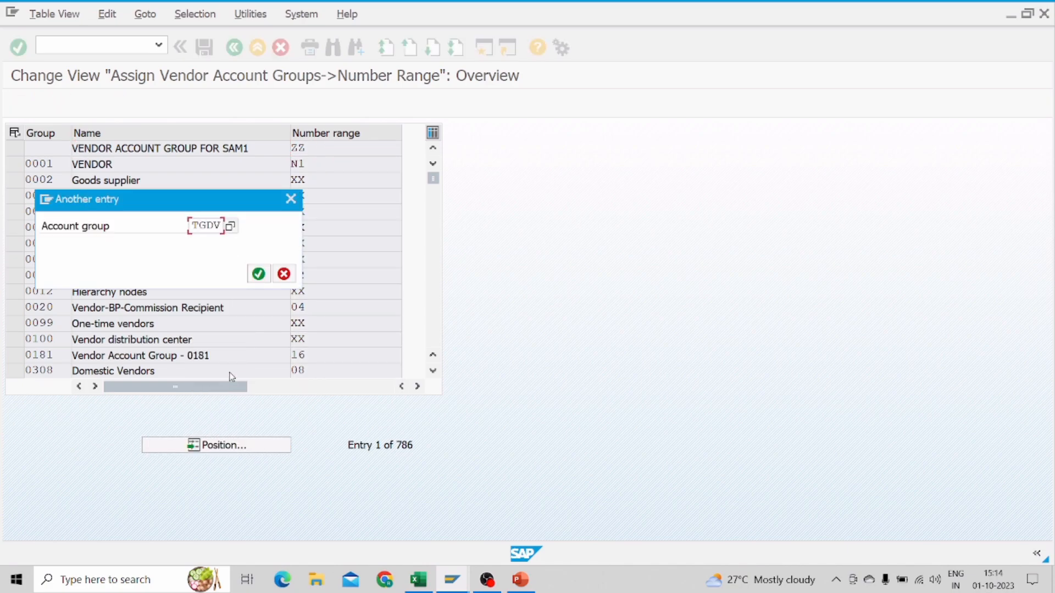
{"action": "left_click", "coordinate": [259, 274]}
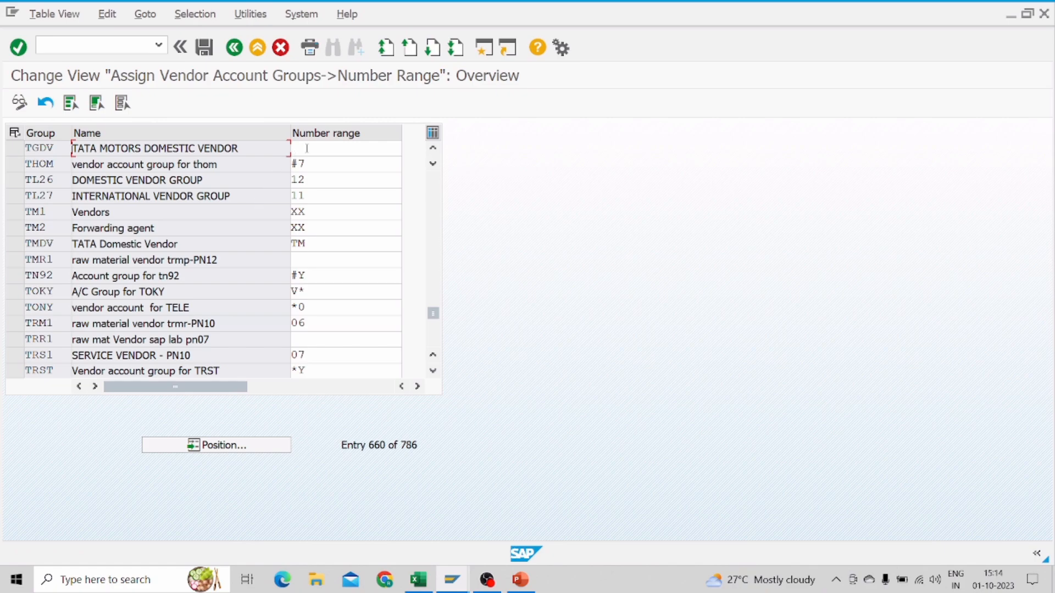
- Assign number range TG, covering 2301 to 2500, to vendor account group TGDV from the list of available ranges
{"action": "left_click", "coordinate": [328, 153]}
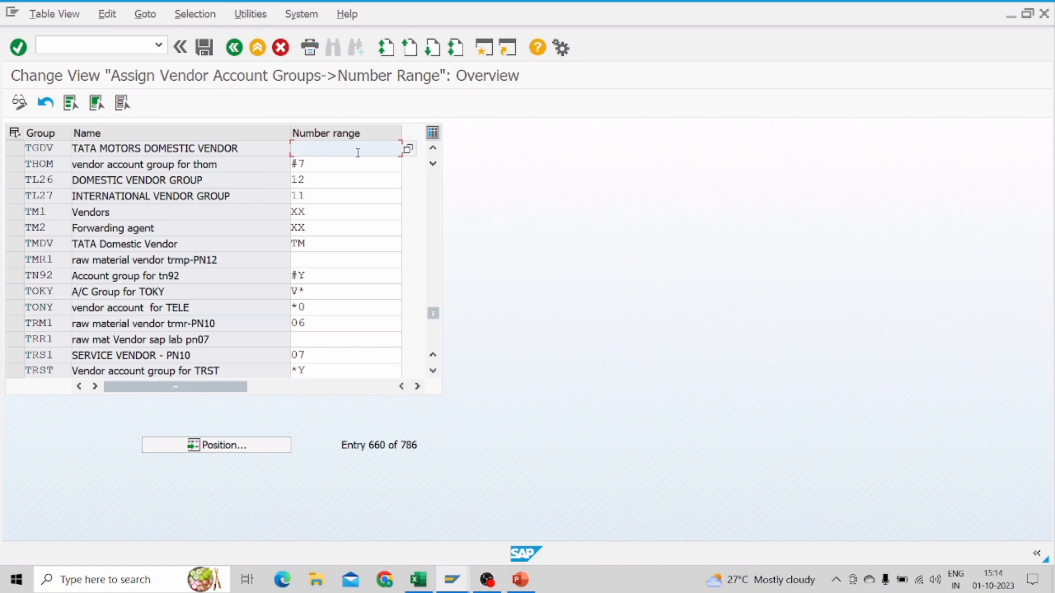
{"action": "left_click", "coordinate": [408, 149]}
{"action": "scroll", "coordinate": [331, 326], "scroll_direction": "down", "scroll_amount": 20}
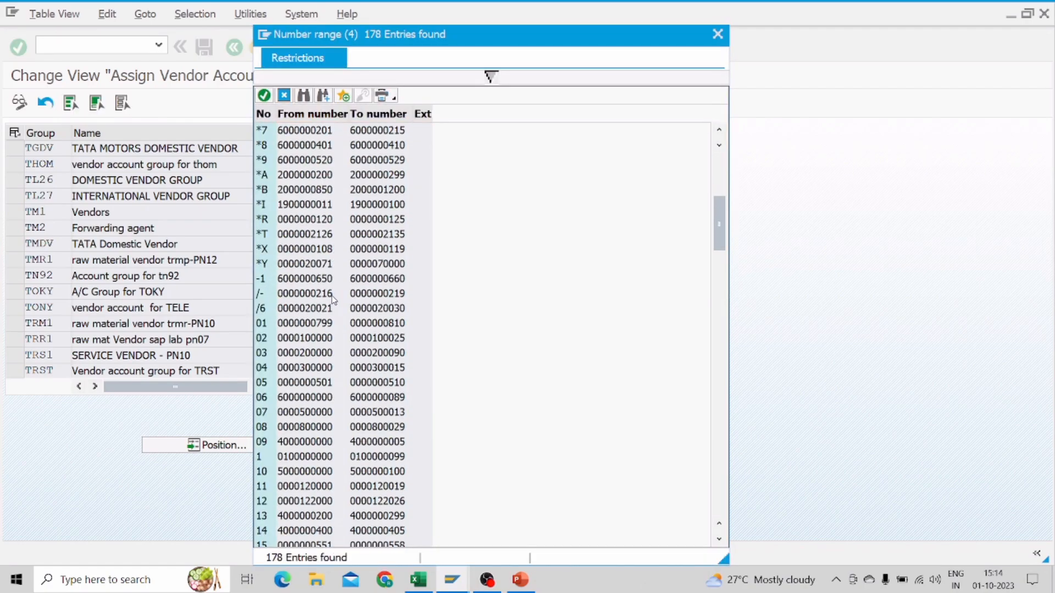
{"action": "scroll", "coordinate": [331, 301], "scroll_direction": "down", "scroll_amount": 5}
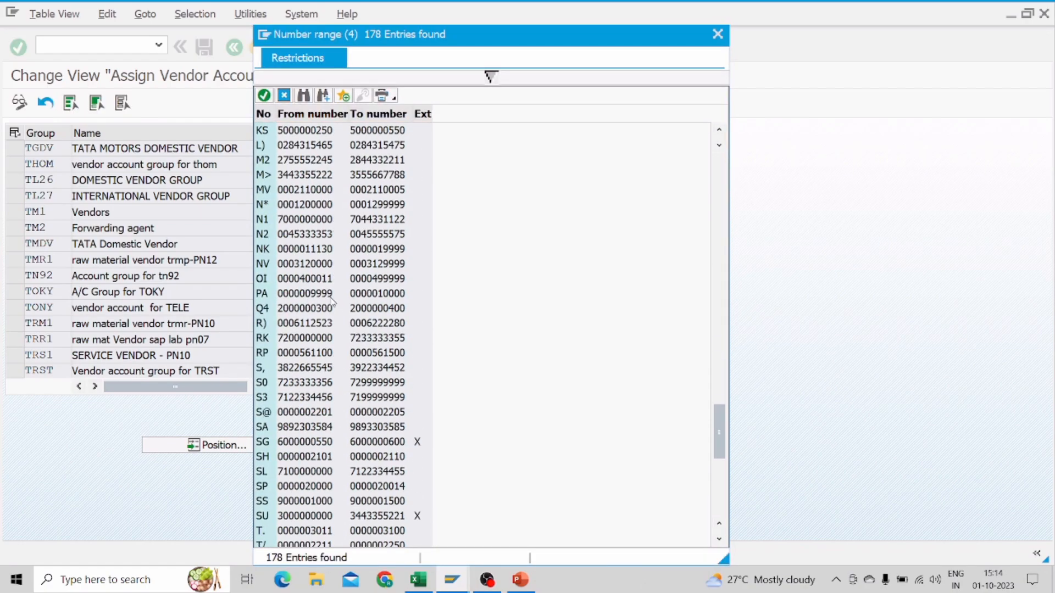
{"action": "scroll", "coordinate": [275, 308], "scroll_direction": "down", "scroll_amount": 1}
{"action": "scroll", "coordinate": [275, 309], "scroll_direction": "down", "scroll_amount": 1}
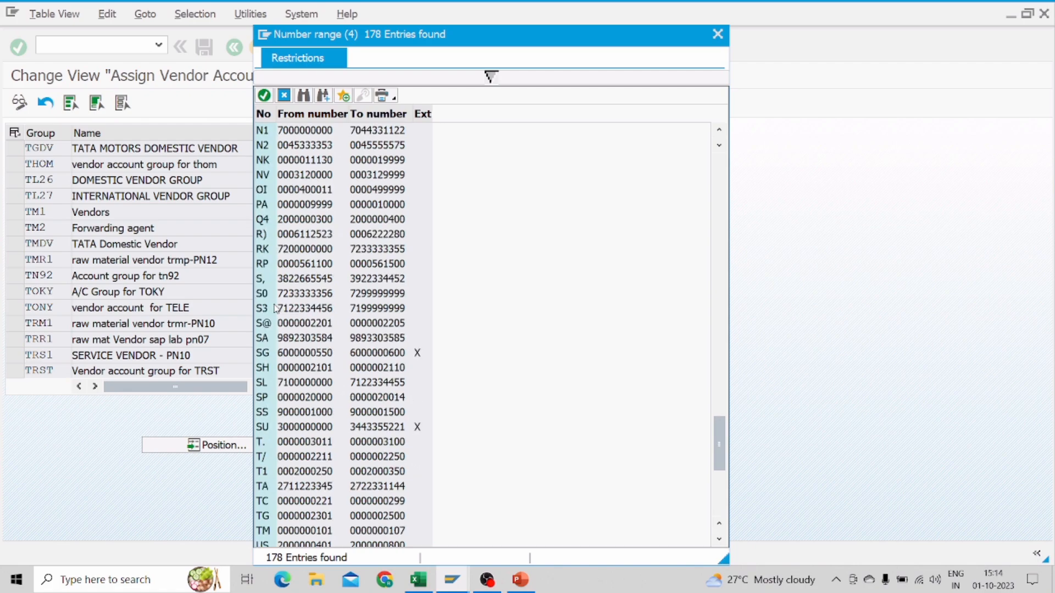
{"action": "left_click", "coordinate": [264, 516]}
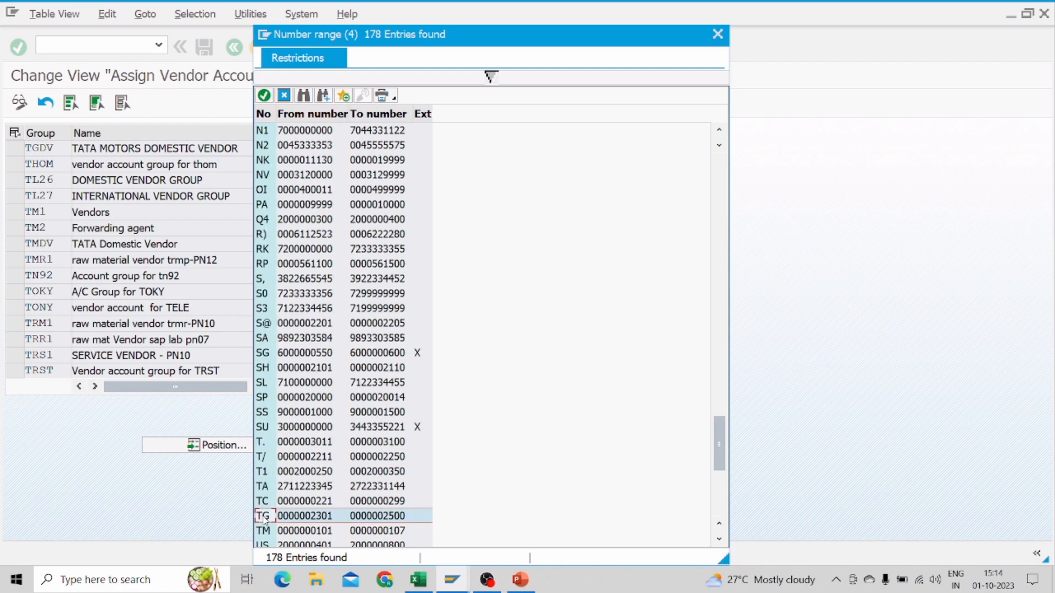
{"action": "double_click", "coordinate": [265, 517]}
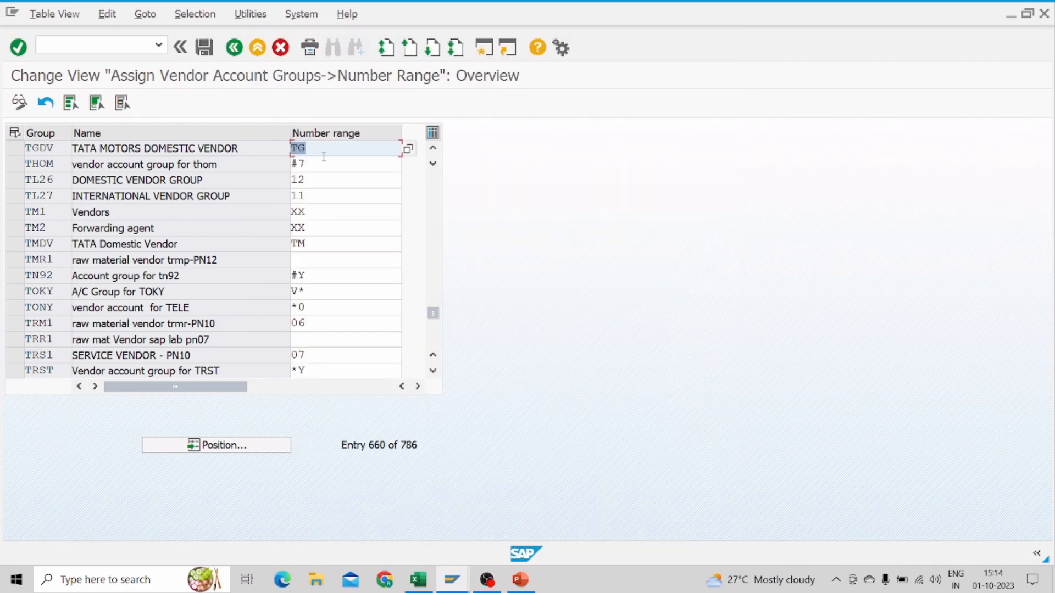
- Save the number range assignment under the TATA GROUP customizing request and return to the Vendor Number Ranges overview
{"action": "left_click", "coordinate": [204, 48]}
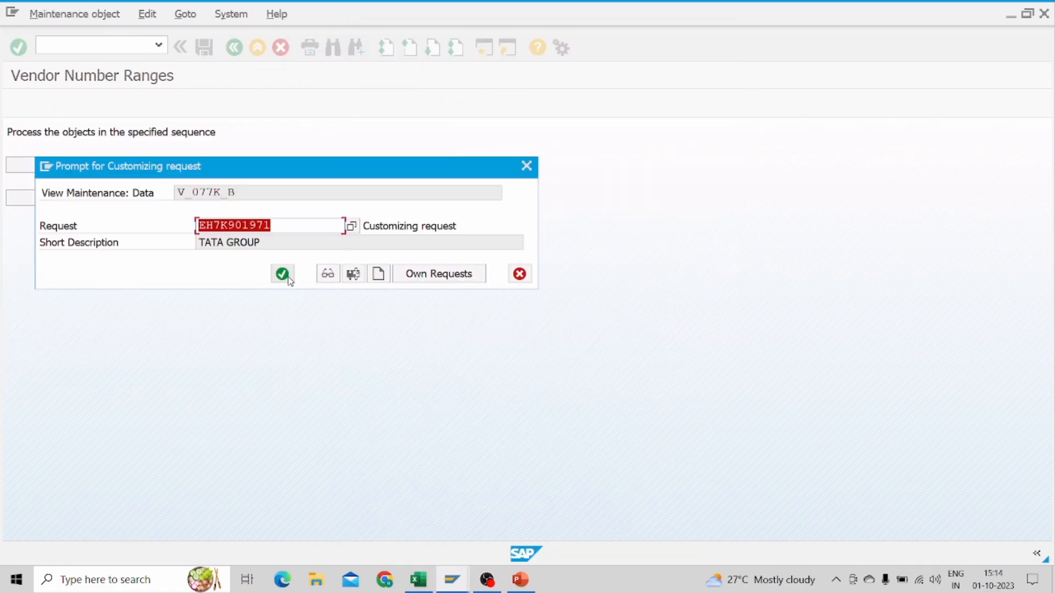
{"action": "left_click", "coordinate": [282, 274]}
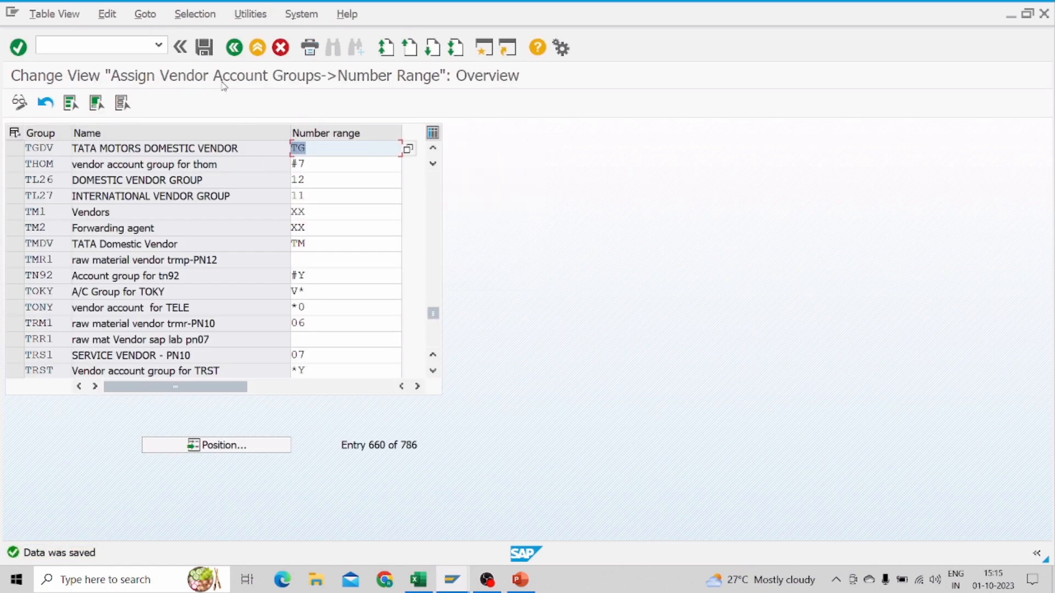
{"action": "left_click", "coordinate": [234, 47]}
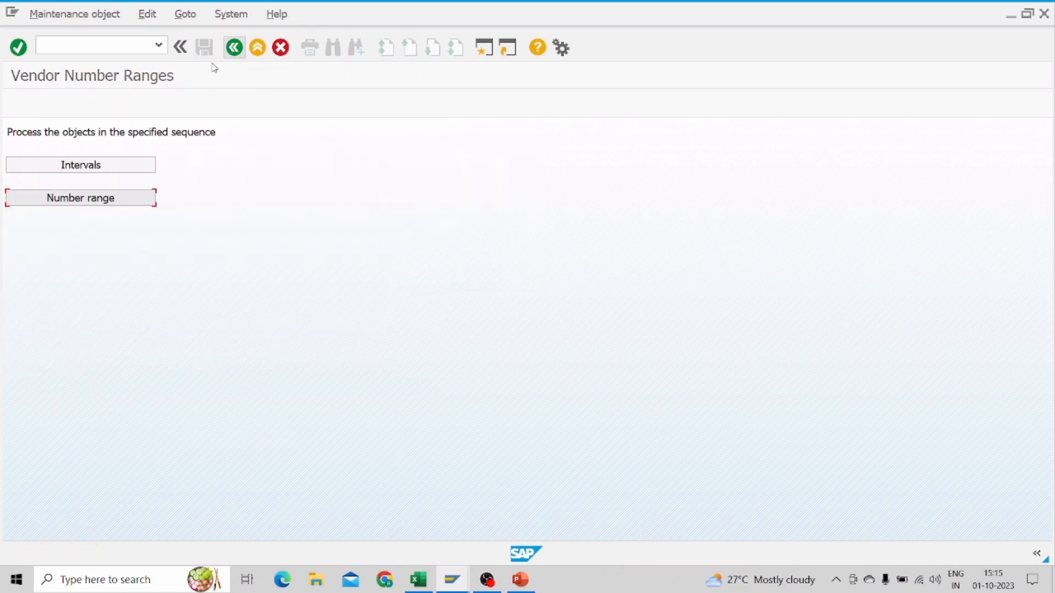
- Start the Create Vendor transaction XK01 in the current session
{"action": "left_click", "coordinate": [125, 47]}
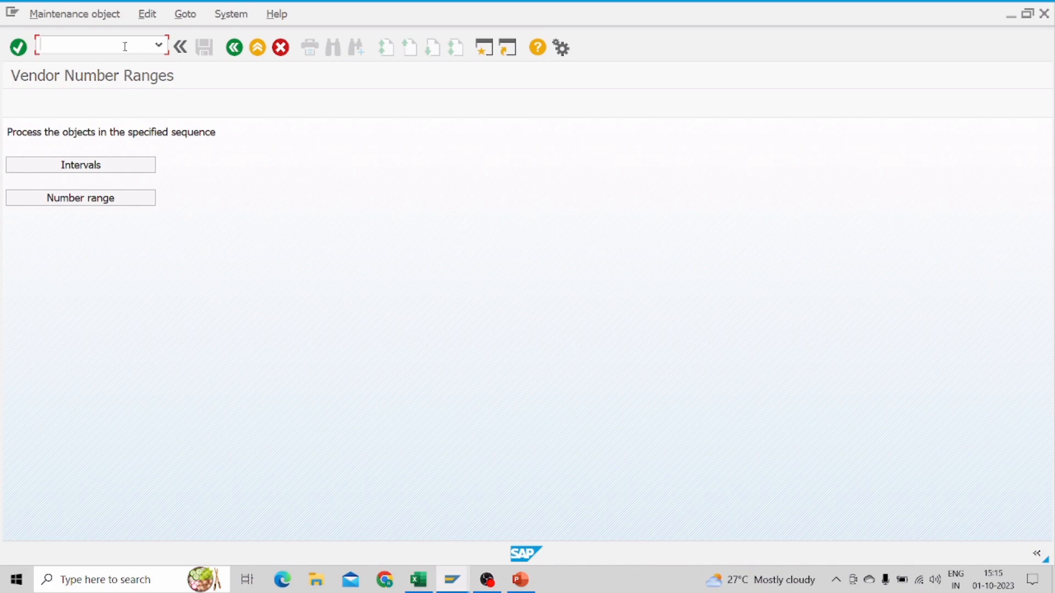
{"action": "type", "text": "XK01"}
{"action": "type", "text": "/N"}
{"action": "key", "text": "BackSpace"}
{"action": "key", "text": "BackSpace"}
{"action": "key", "text": "BackSpace"}
{"action": "type", "text": "/N"}
{"action": "key", "text": "Return"}
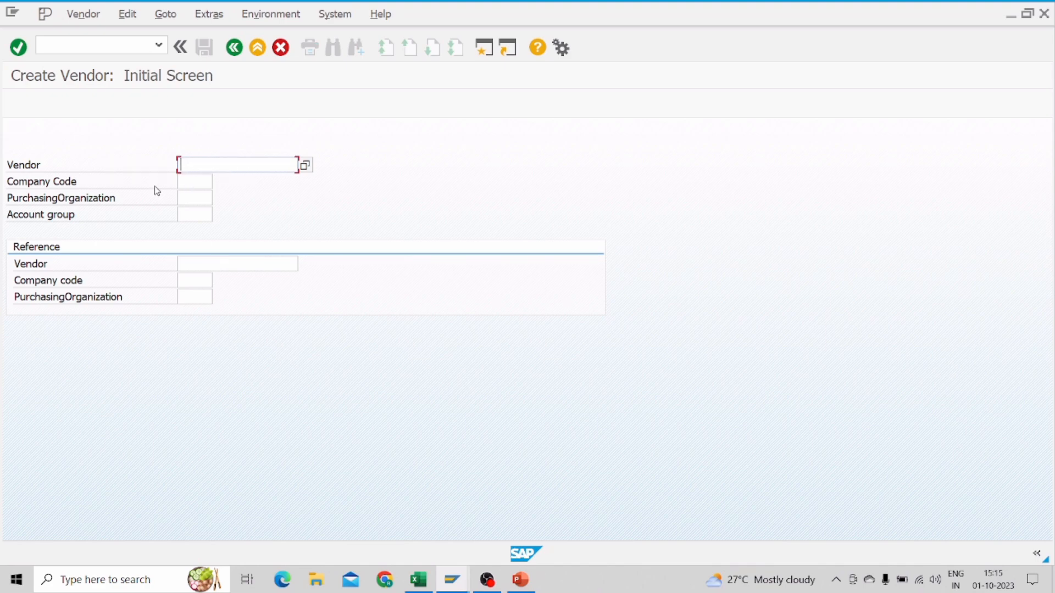
- Switch to the SAP DATA Y workbook in Excel, review the TATA GROUP company codes, plants and storage locations, and return to the Create Vendor screen
{"action": "left_click", "coordinate": [190, 181]}
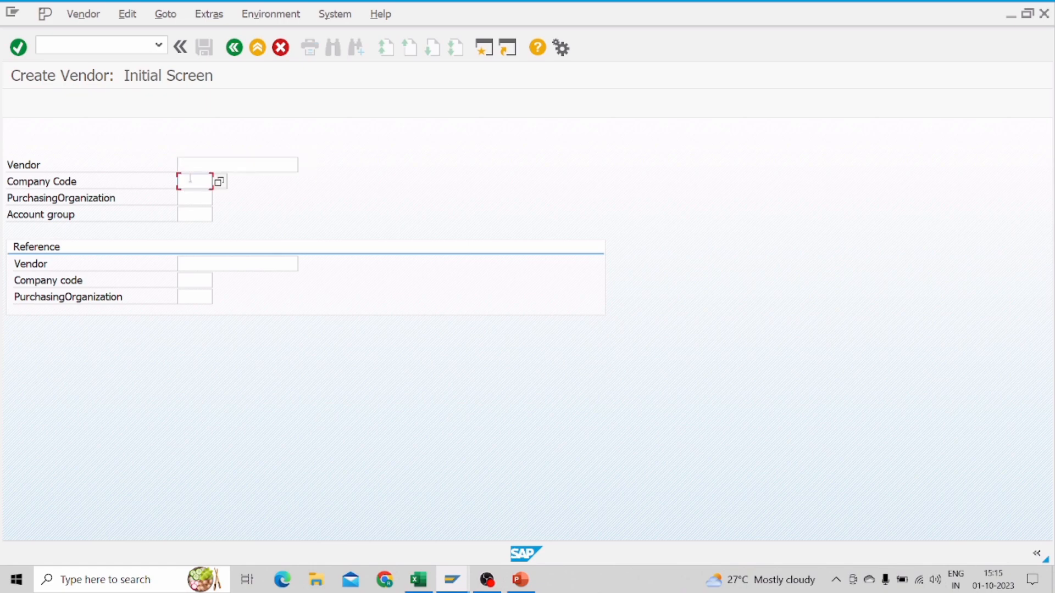
{"action": "left_click", "coordinate": [419, 579]}
{"action": "scroll", "coordinate": [409, 371], "scroll_direction": "up", "scroll_amount": 4}
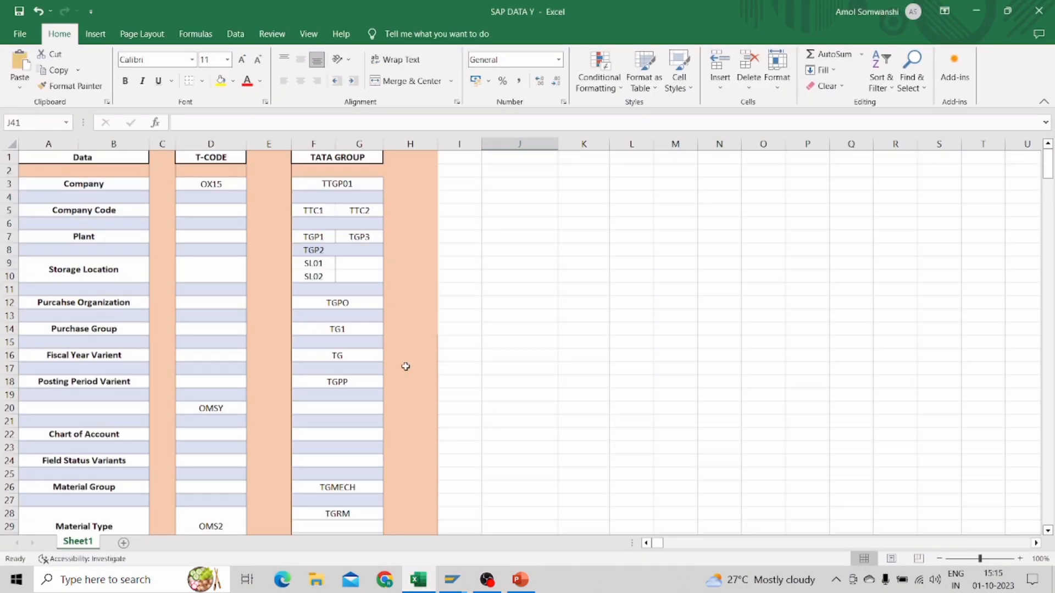
{"action": "left_click", "coordinate": [359, 210]}
{"action": "left_click", "coordinate": [355, 236]}
{"action": "left_click", "coordinate": [358, 211]}
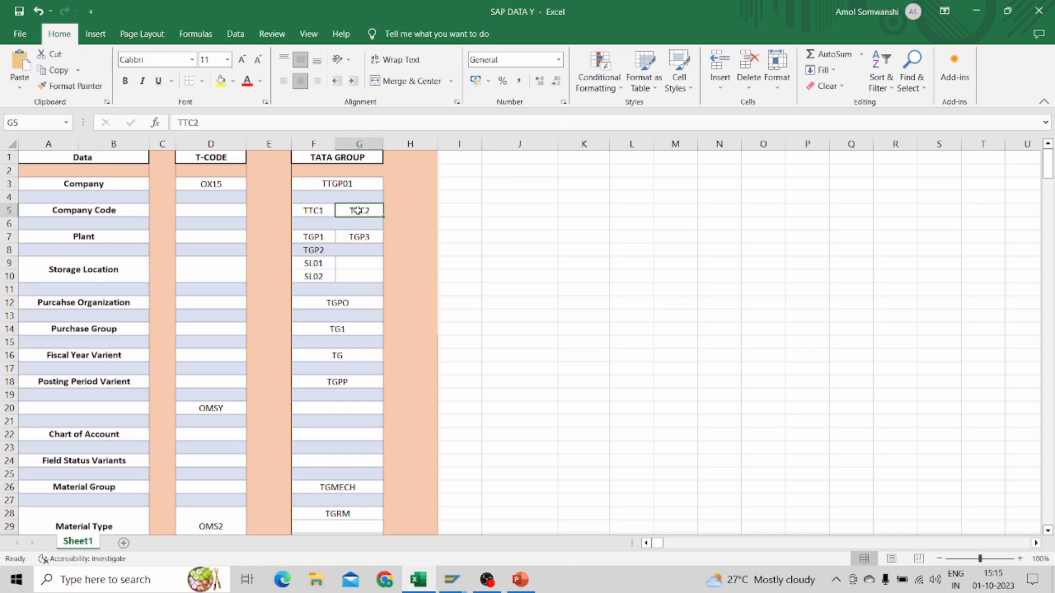
{"action": "left_click", "coordinate": [360, 237]}
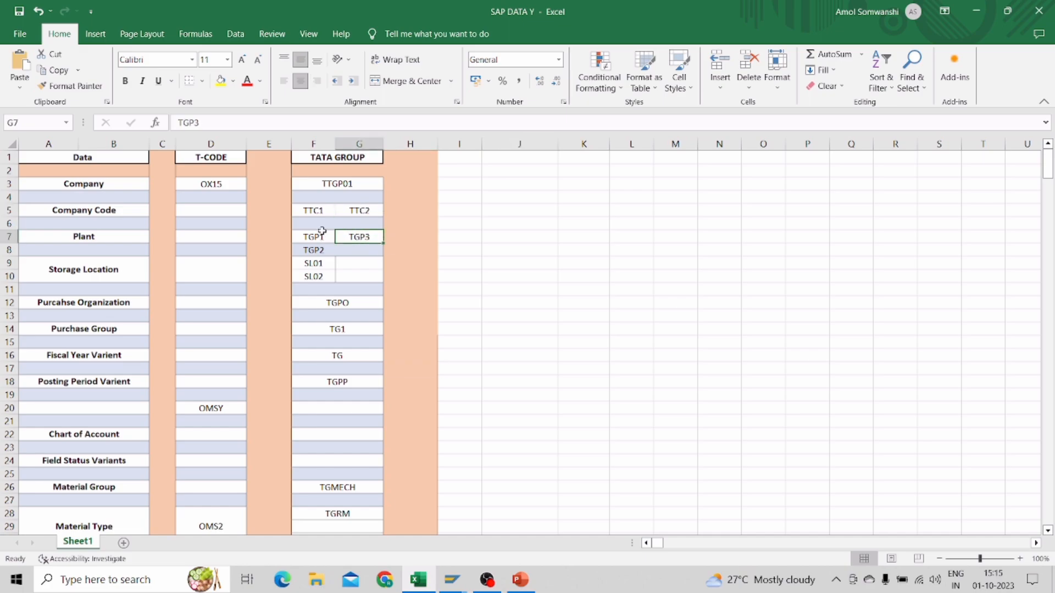
{"action": "left_click", "coordinate": [315, 211]}
{"action": "left_click_drag", "start_coordinate": [316, 210], "coordinate": [321, 275]}
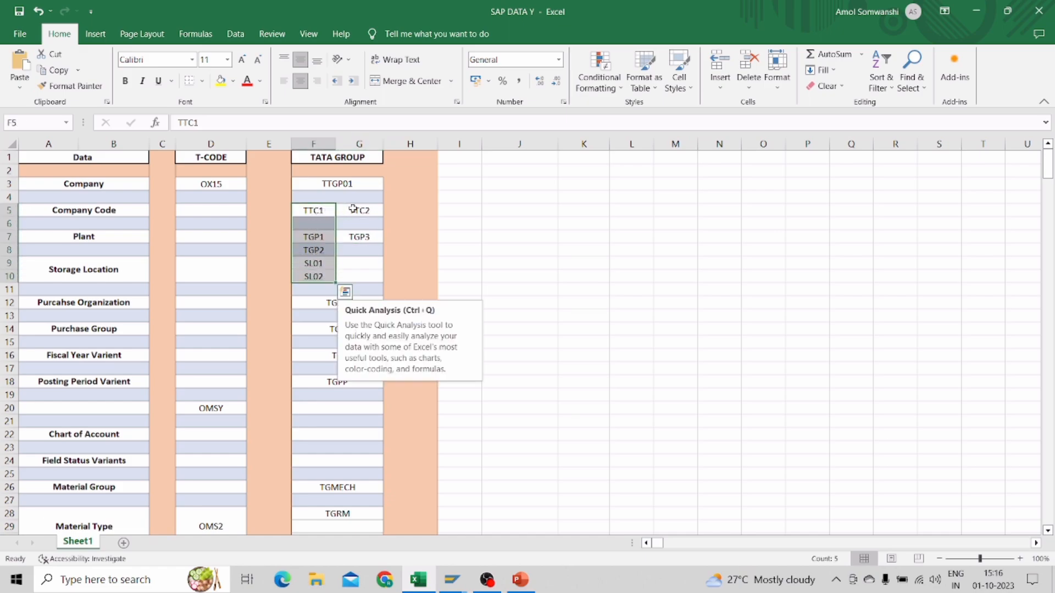
{"action": "key", "text": "alt+Tab"}
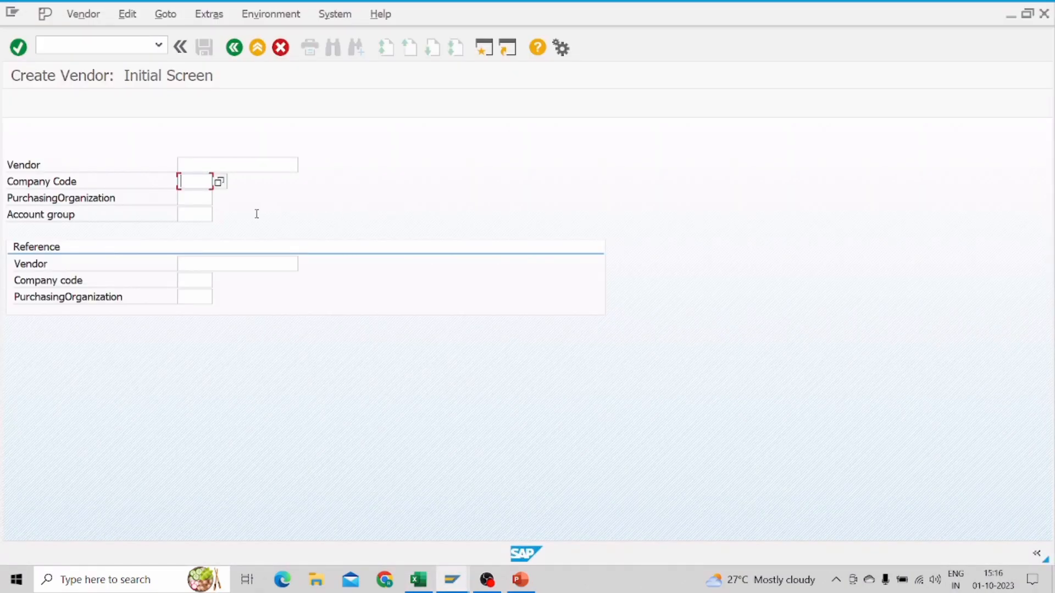
{"action": "key", "text": "alt+Tab"}
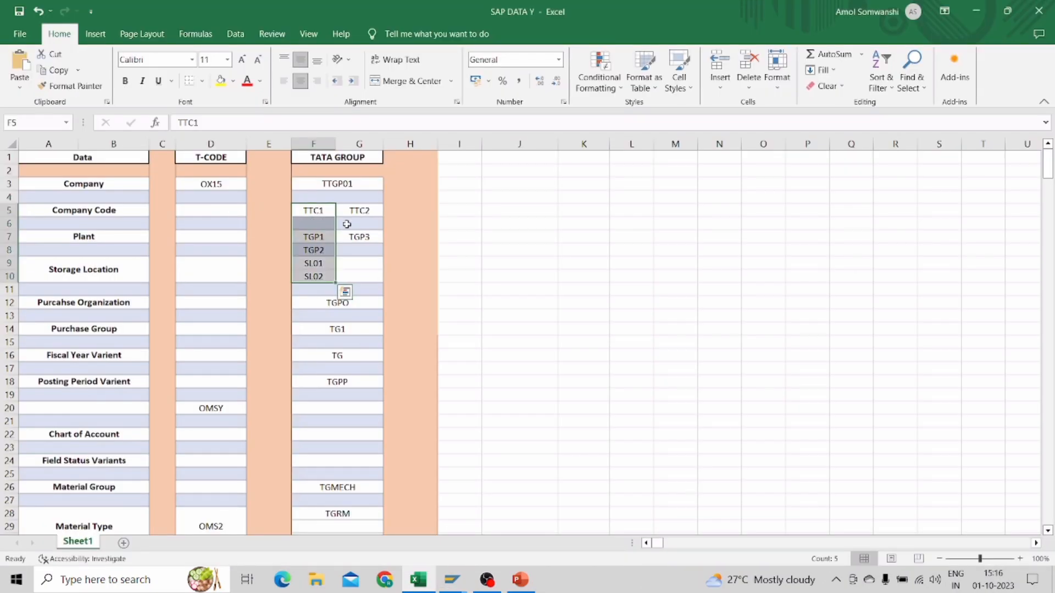
{"action": "key", "text": "alt+Tab"}
- Enter company code TTC2, purchasing organization TGPO and account group TGDV for the new vendor and continue to its address data
{"action": "type", "text": "TTC2"}
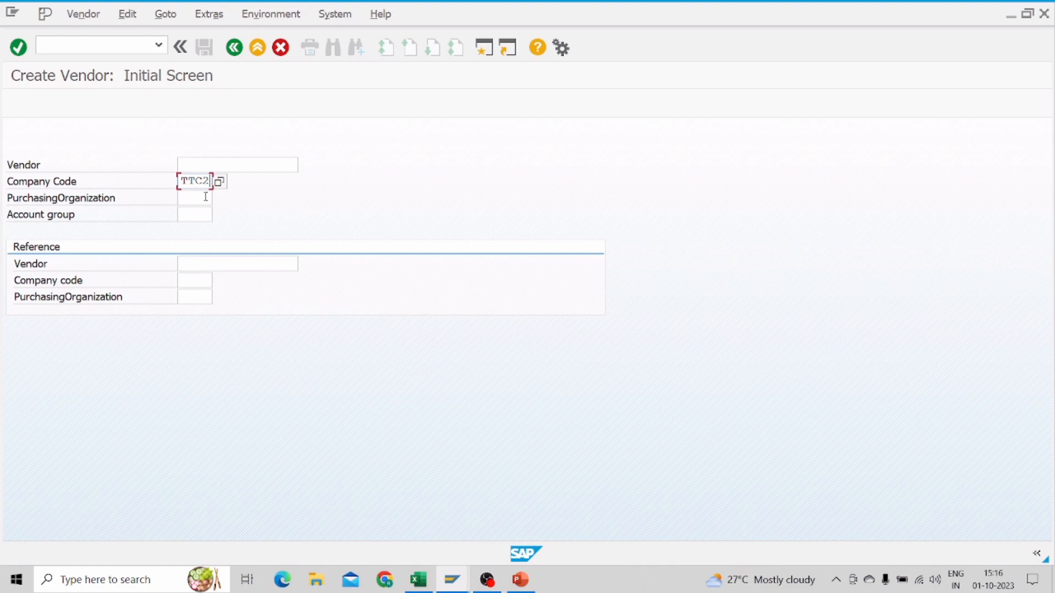
{"action": "left_click", "coordinate": [206, 197]}
{"action": "type", "text": "TGPO"}
{"action": "left_click", "coordinate": [204, 216]}
{"action": "type", "text": "TGDV"}
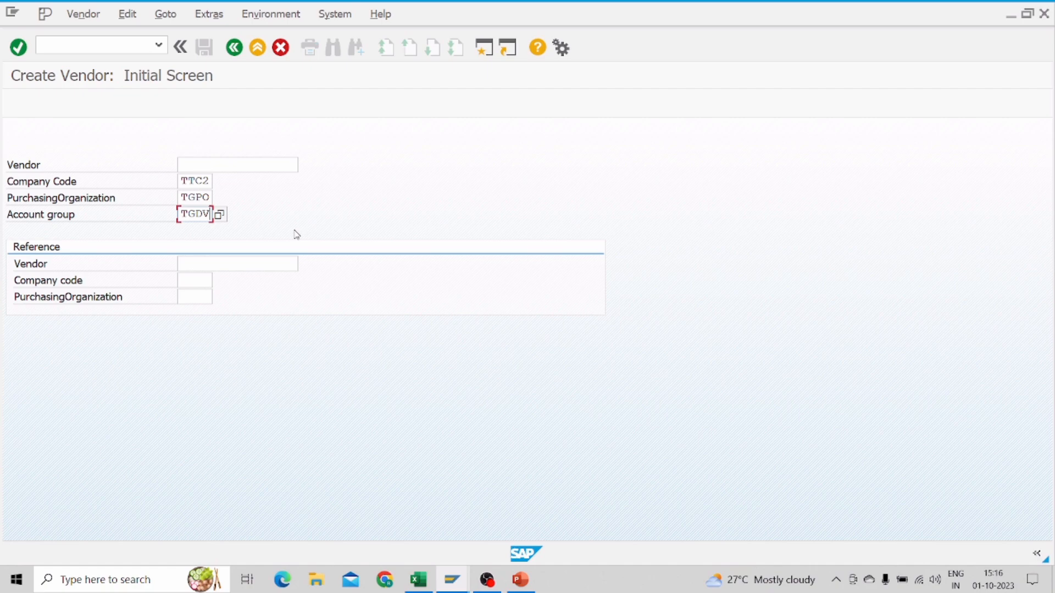
{"action": "key", "text": "Return"}
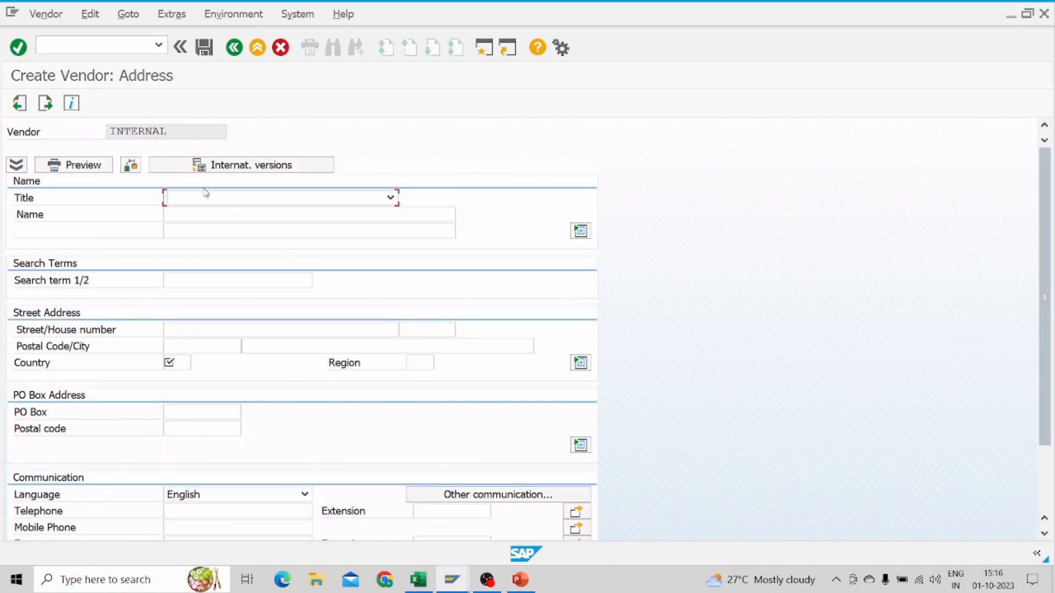
- Set the new vendor's title to Company and place the cursor in the second name line
{"action": "left_click", "coordinate": [200, 199]}
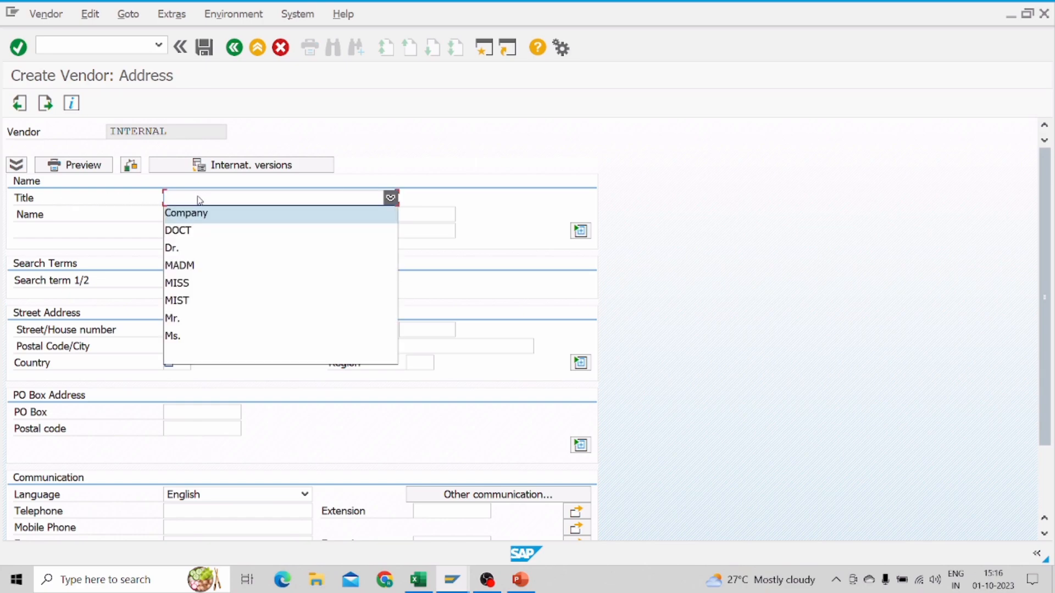
{"action": "left_click", "coordinate": [201, 220]}
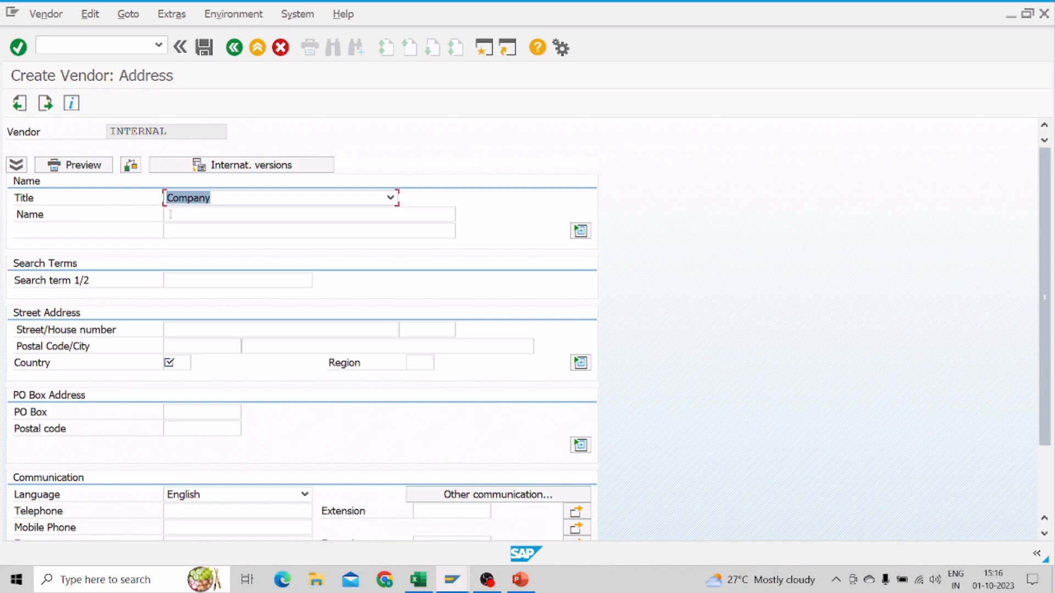
{"action": "left_click", "coordinate": [259, 215]}
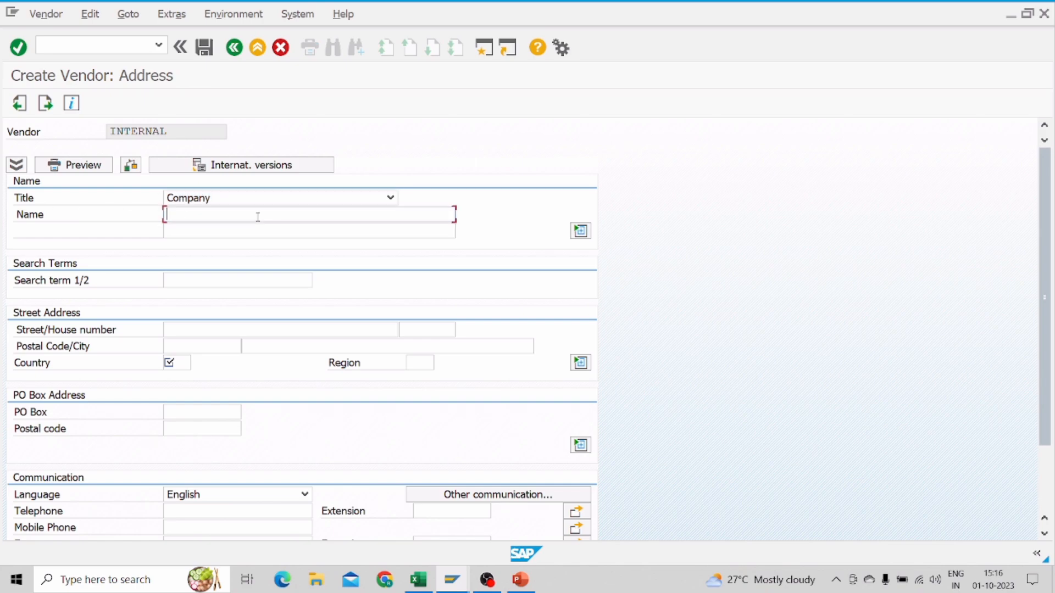
{"action": "left_click", "coordinate": [201, 231]}
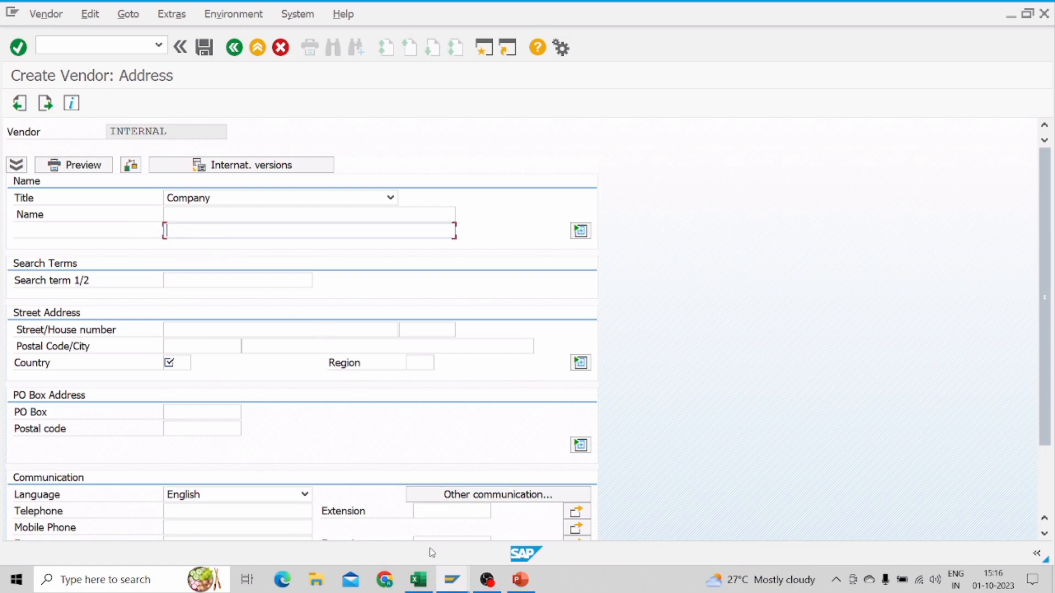
- Start transaction OMSG in a new session and open the details of vendor account group TGDV
{"action": "left_click", "coordinate": [484, 50]}
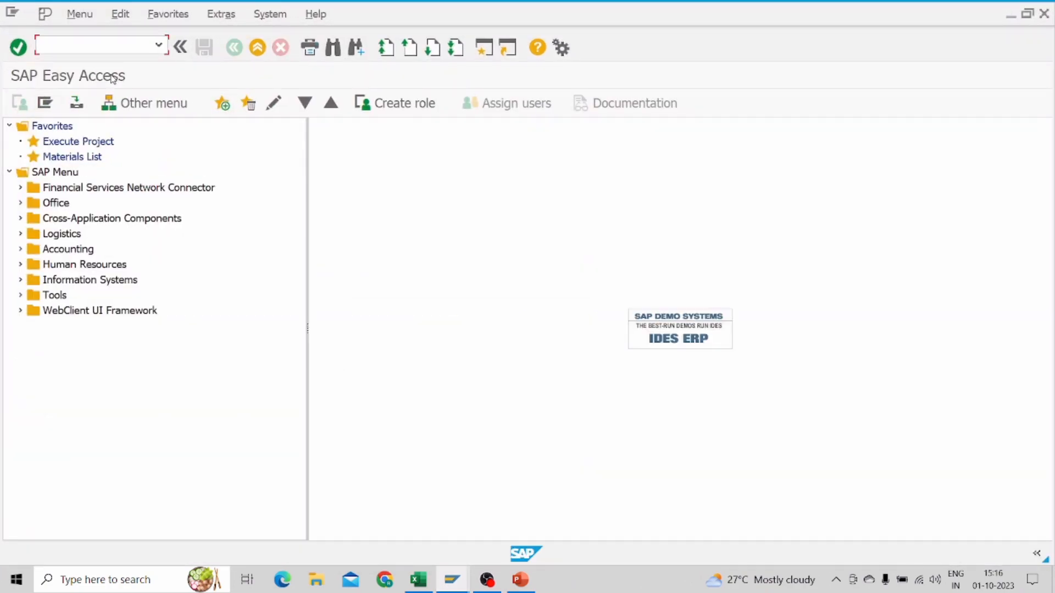
{"action": "type", "text": "/NOMSG"}
{"action": "key", "text": "Return"}
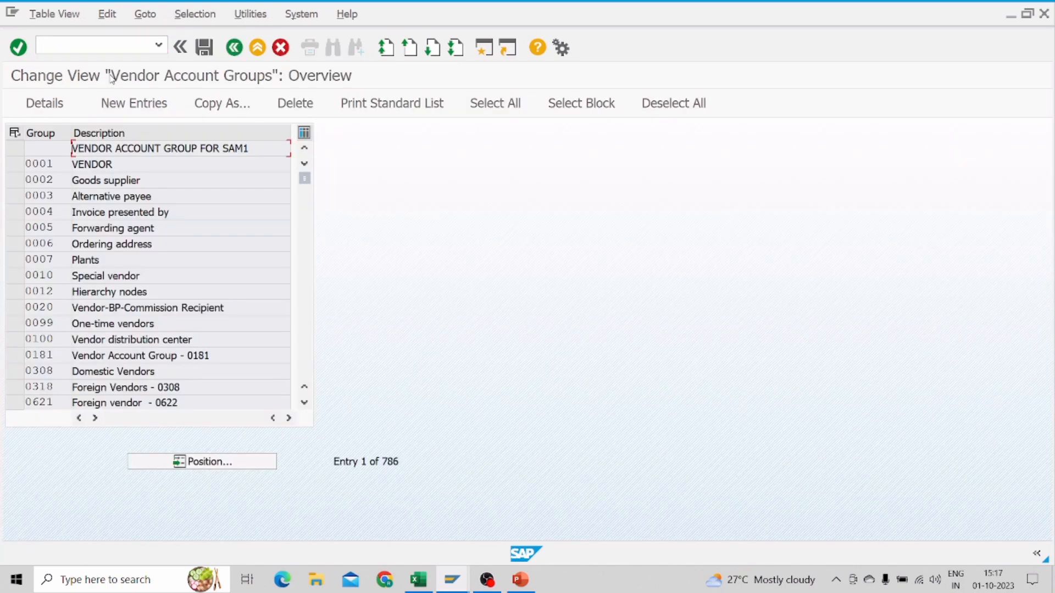
{"action": "left_click", "coordinate": [194, 465]}
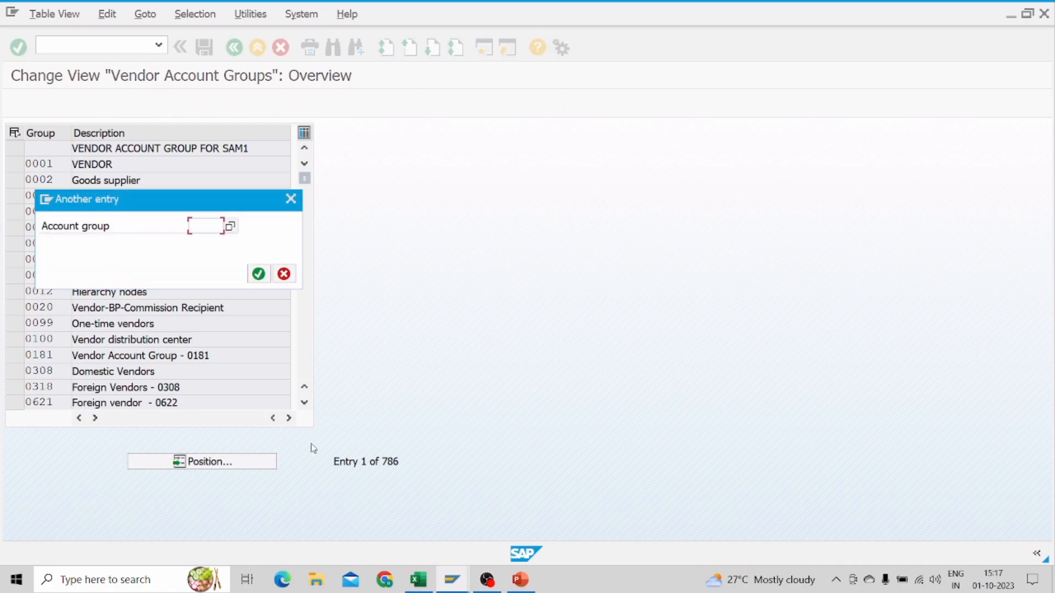
{"action": "type", "text": "TGDV"}
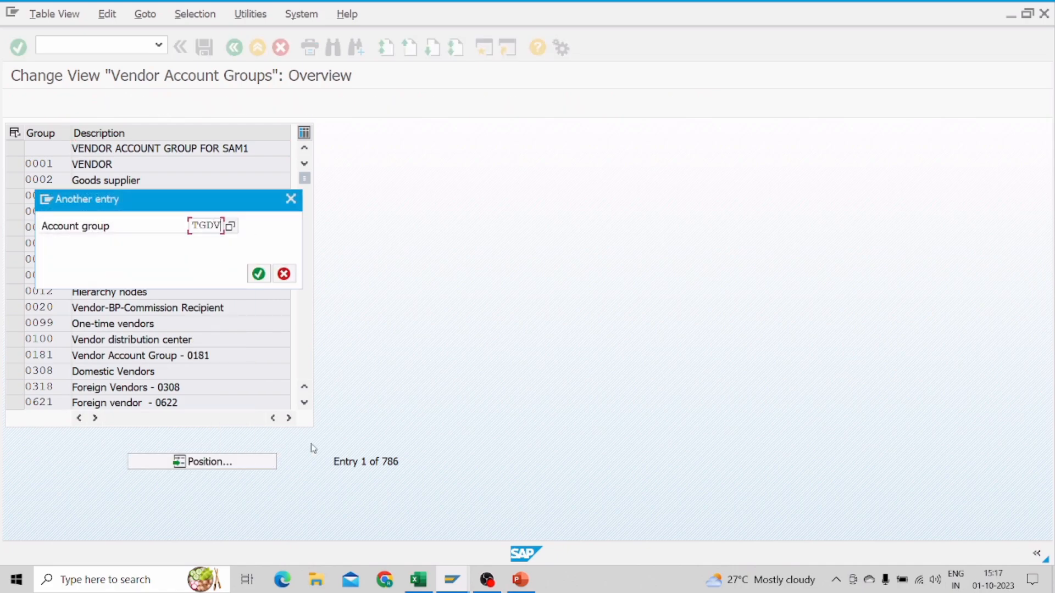
{"action": "key", "text": "Return"}
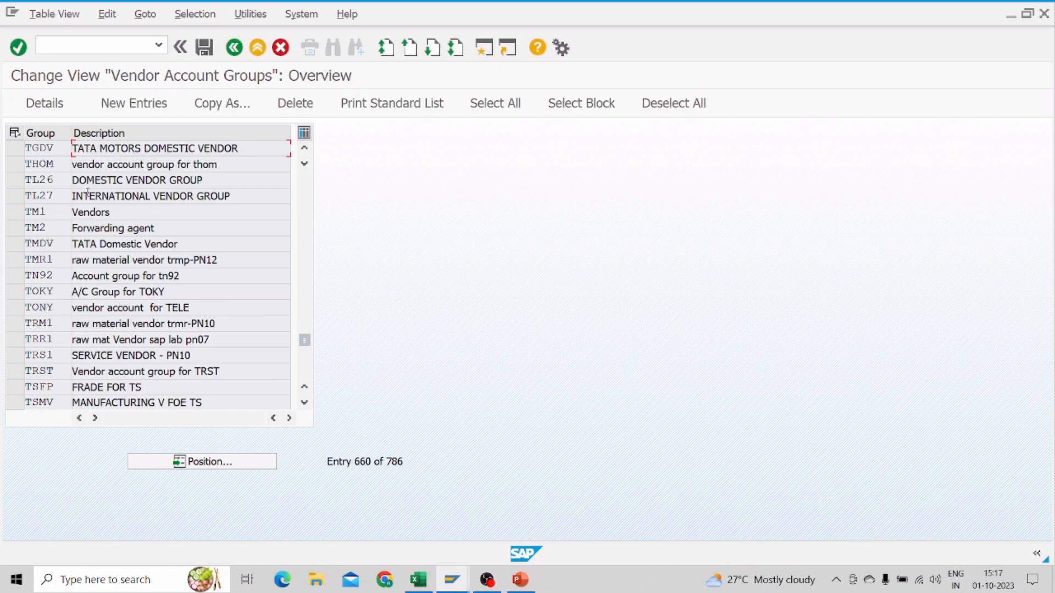
{"action": "double_click", "coordinate": [103, 150]}
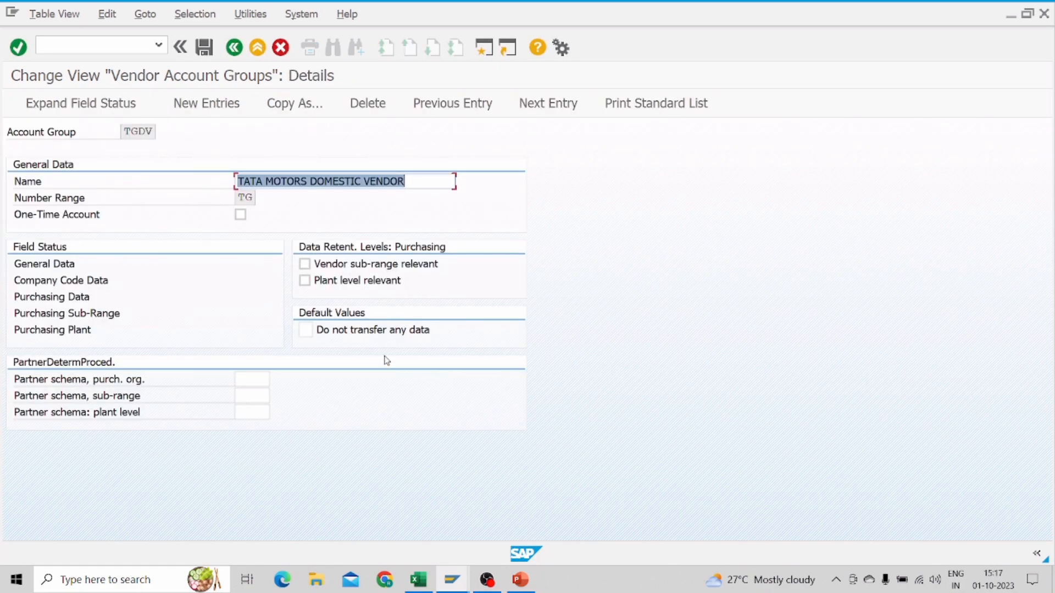
- Set Name 2 to Suppress in the Address field status of TGDV's General Data and save under the TATA GROUP customizing request
{"action": "double_click", "coordinate": [50, 265]}
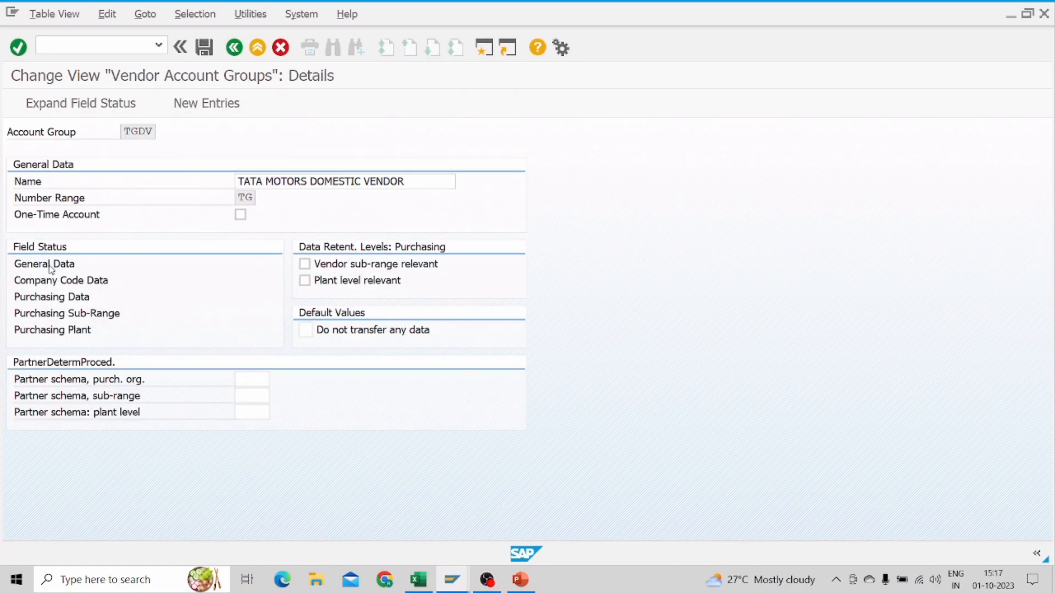
{"action": "double_click", "coordinate": [55, 231]}
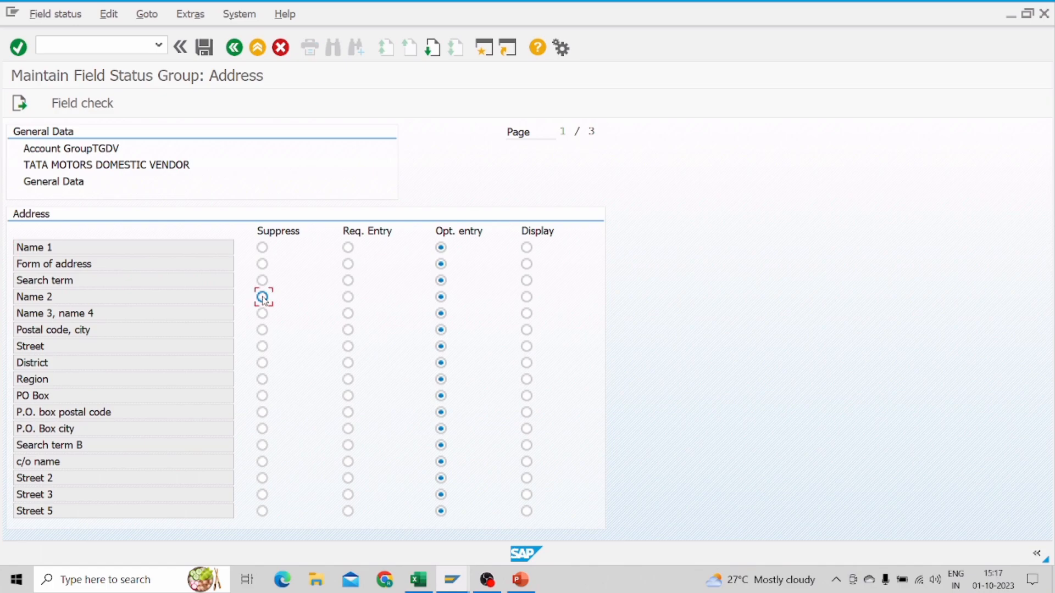
{"action": "left_click", "coordinate": [263, 298]}
{"action": "left_click", "coordinate": [205, 47]}
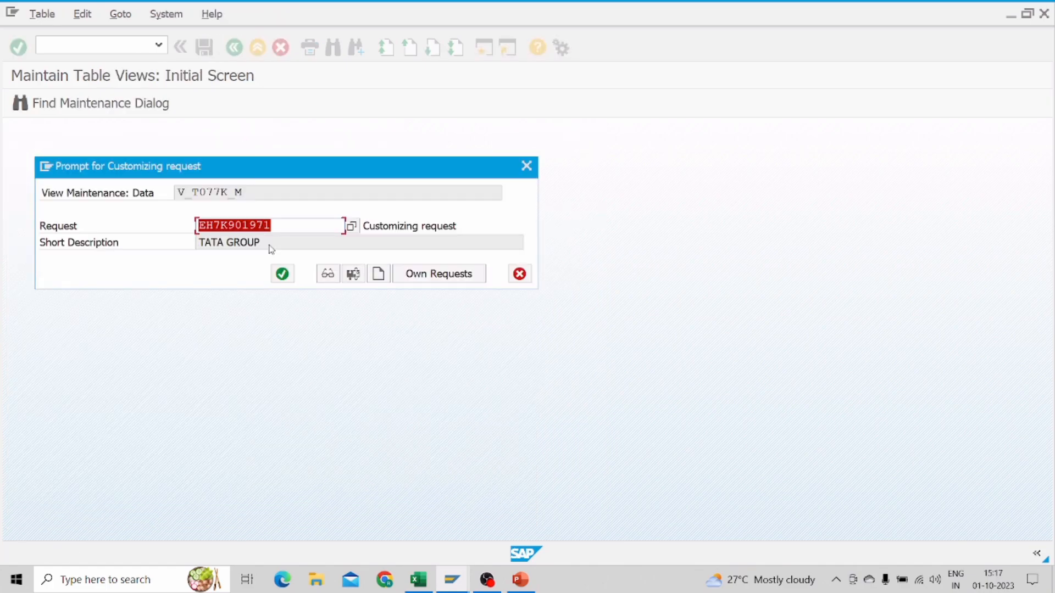
{"action": "left_click", "coordinate": [282, 274]}
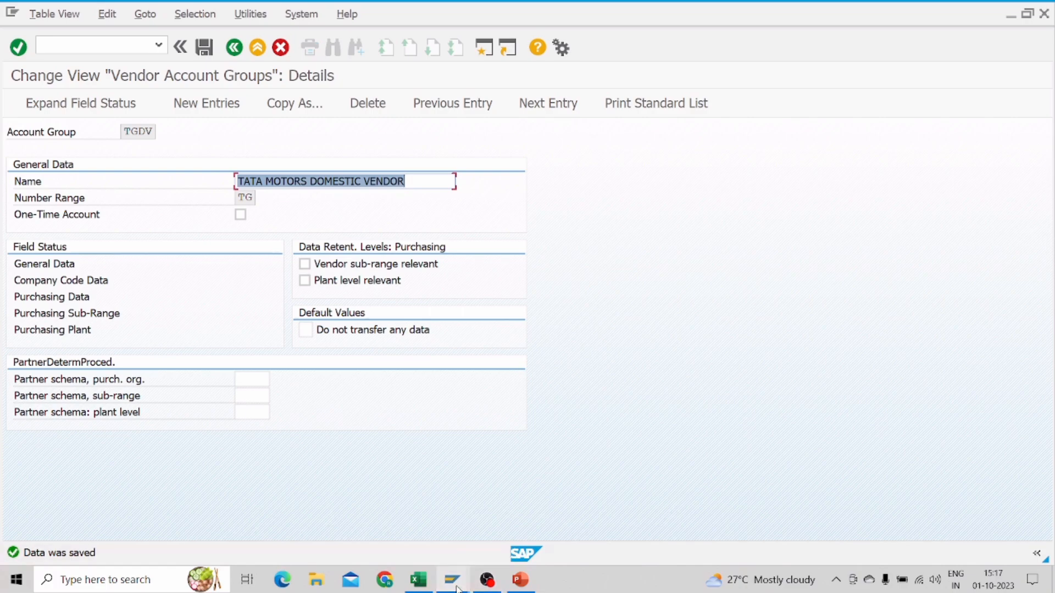
- Restart transaction XK01 in the vendor session and continue with TTC2, TGPO and TGDV to check the address fields
{"action": "mouse_move", "coordinate": [457, 588]}
{"action": "left_click", "coordinate": [452, 519]}
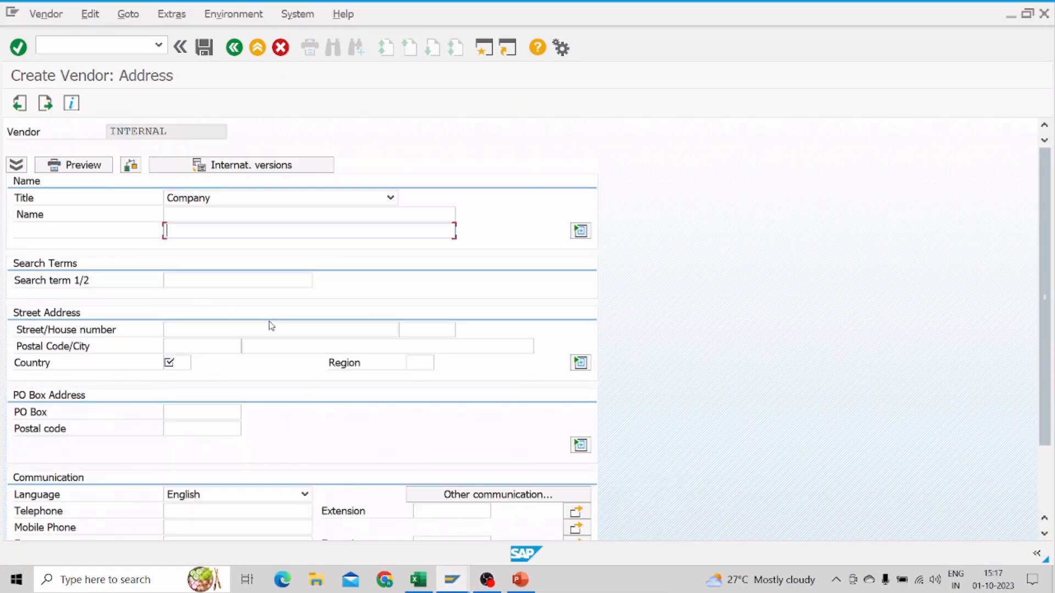
{"action": "left_click", "coordinate": [159, 47]}
{"action": "left_click", "coordinate": [148, 73]}
{"action": "key", "text": "Return"}
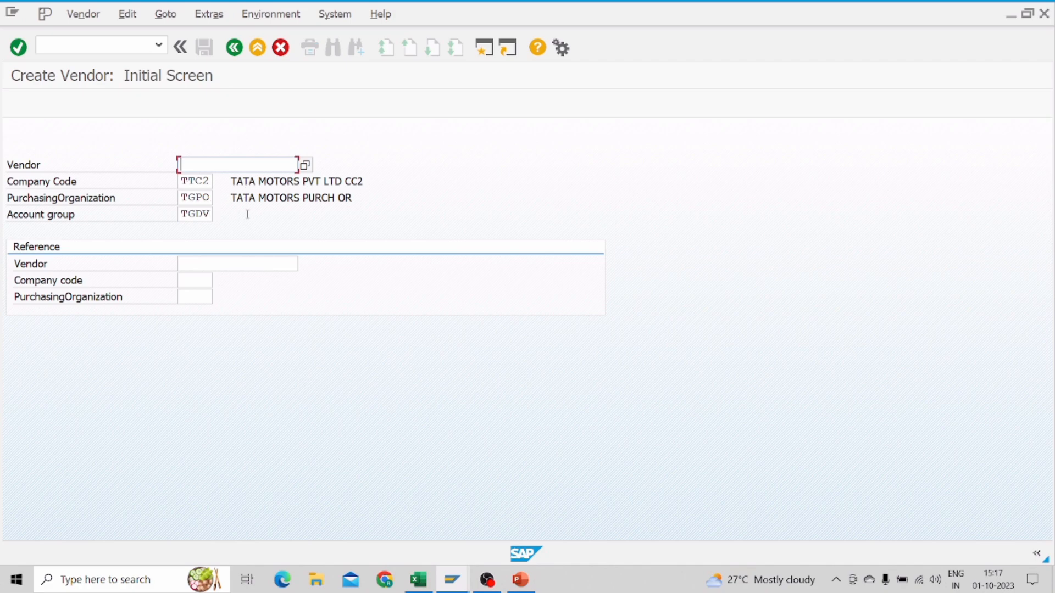
{"action": "key", "text": "Return"}
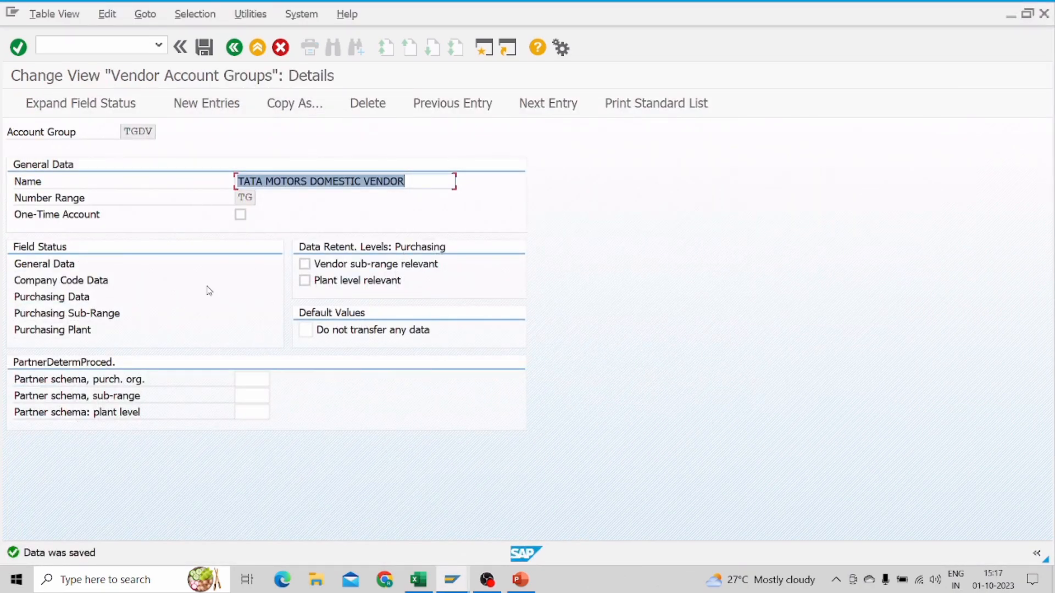
- Set Name 1 to Req. Entry in the Address field status of TGDV's General Data and save
{"action": "double_click", "coordinate": [61, 270]}
{"action": "double_click", "coordinate": [71, 235]}
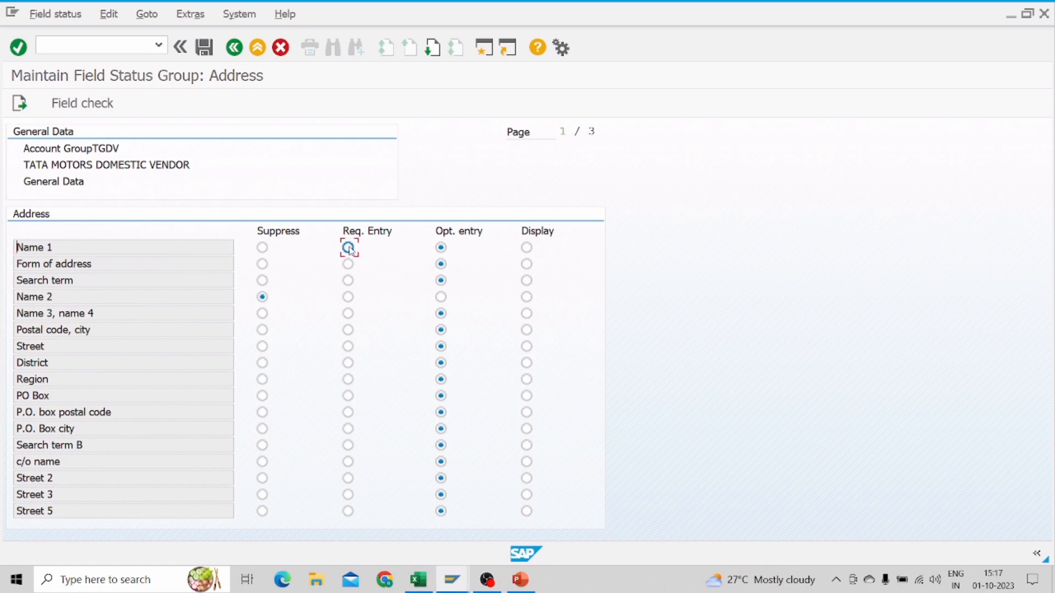
{"action": "left_click", "coordinate": [349, 248]}
{"action": "left_click", "coordinate": [204, 48]}
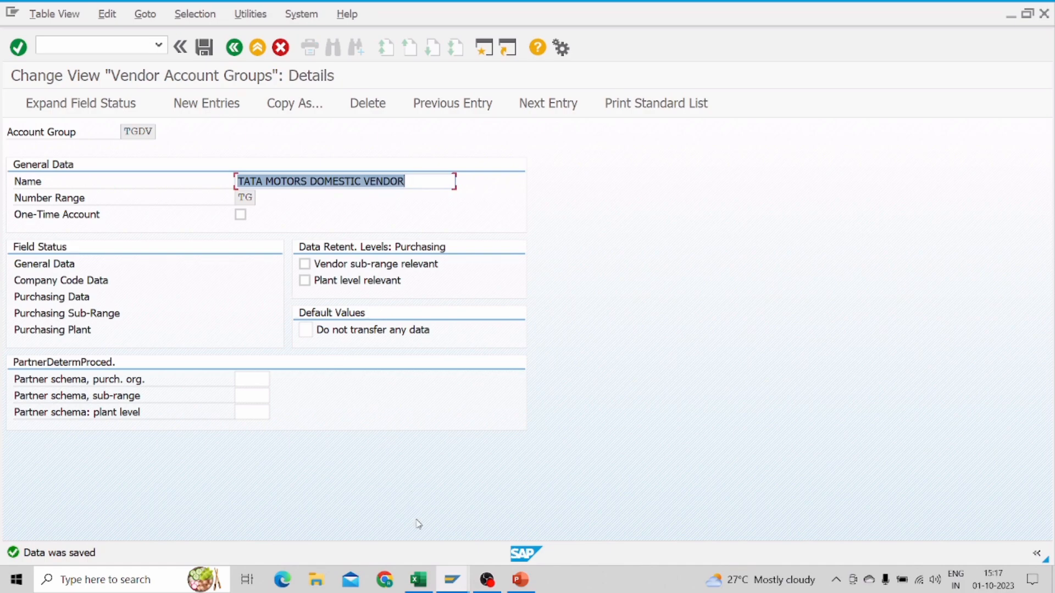
- Return to the vendor creation session, restart XK01 and reopen the address data for account group TGDV
{"action": "key", "text": "alt"}
{"action": "left_click", "coordinate": [455, 580]}
{"action": "left_click", "coordinate": [429, 533]}
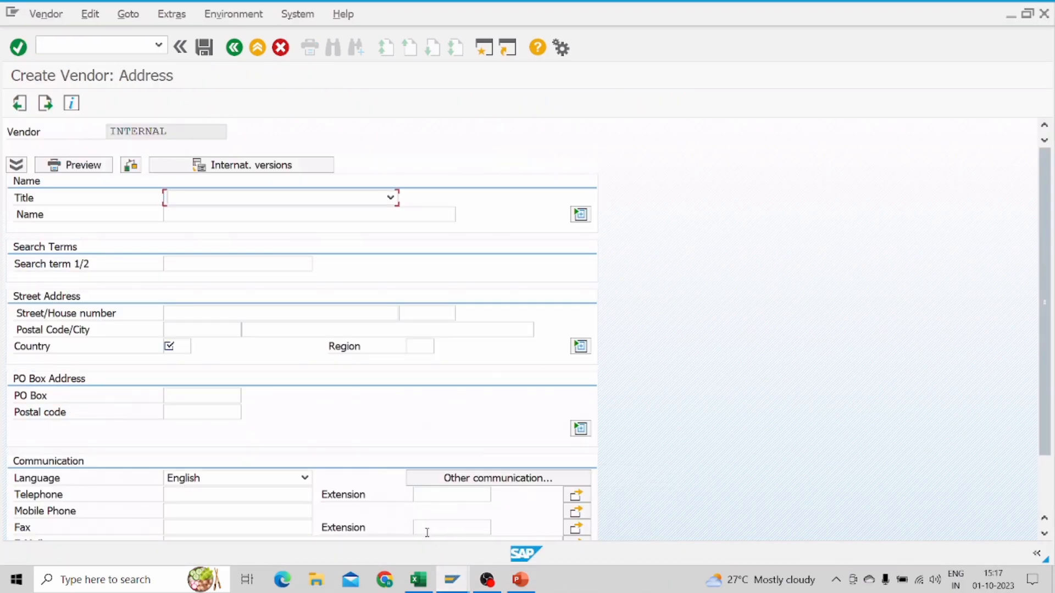
{"action": "left_click", "coordinate": [158, 45]}
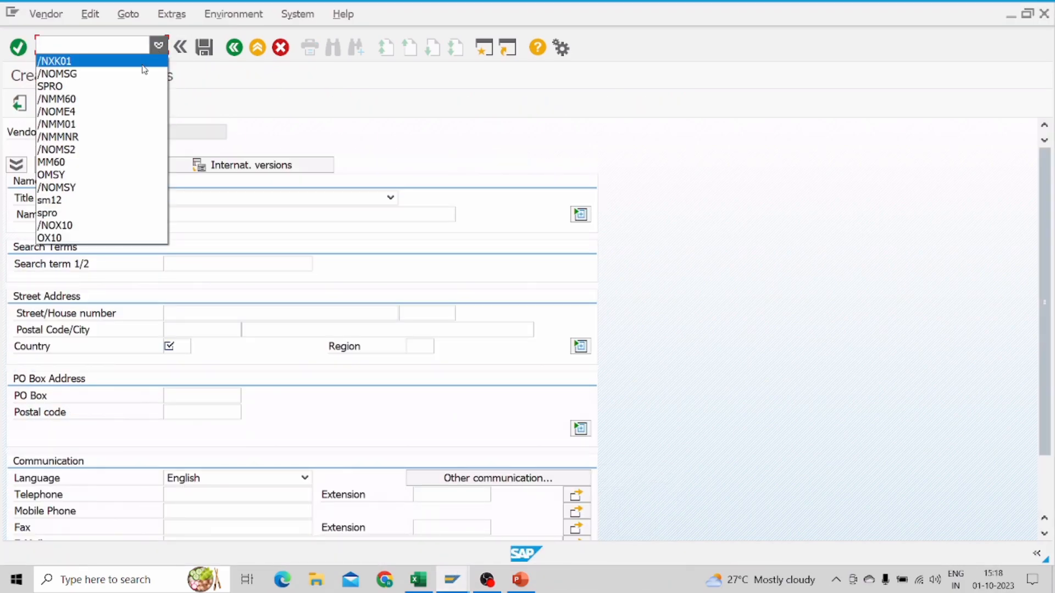
{"action": "left_click", "coordinate": [142, 65]}
{"action": "key", "text": "Return"}
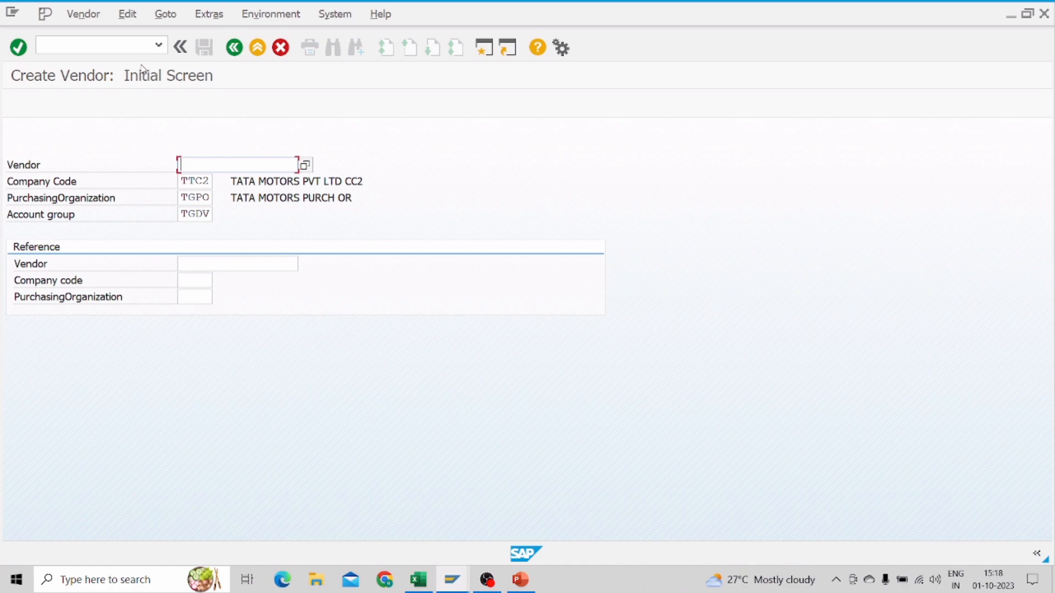
{"action": "key", "text": "Return"}
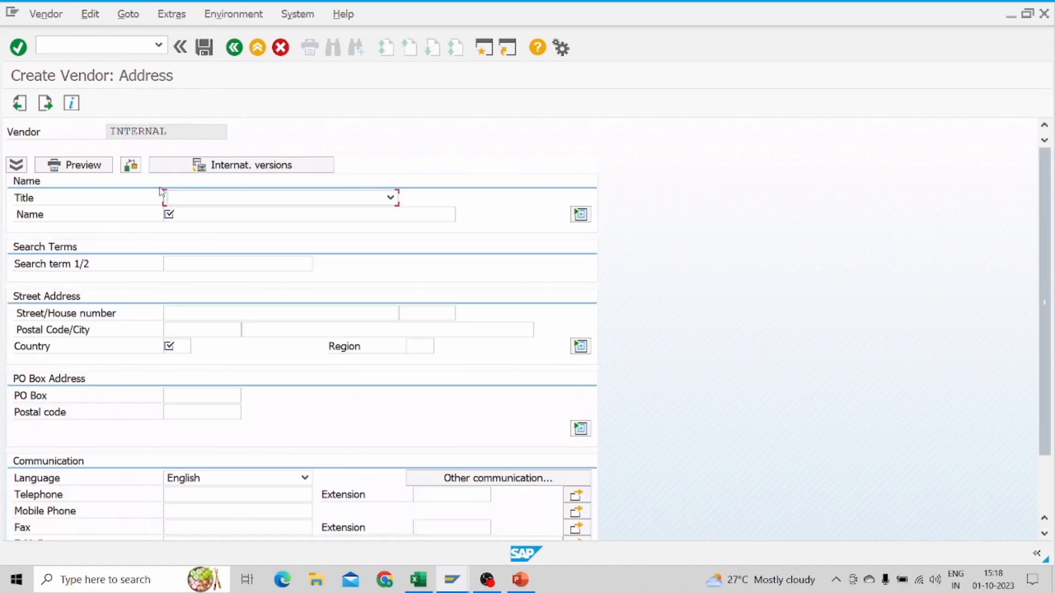
- Set the vendor's title to Company and its name to SACHIN MECHANICAL WORKS
{"action": "left_click", "coordinate": [211, 202]}
{"action": "left_click", "coordinate": [209, 212]}
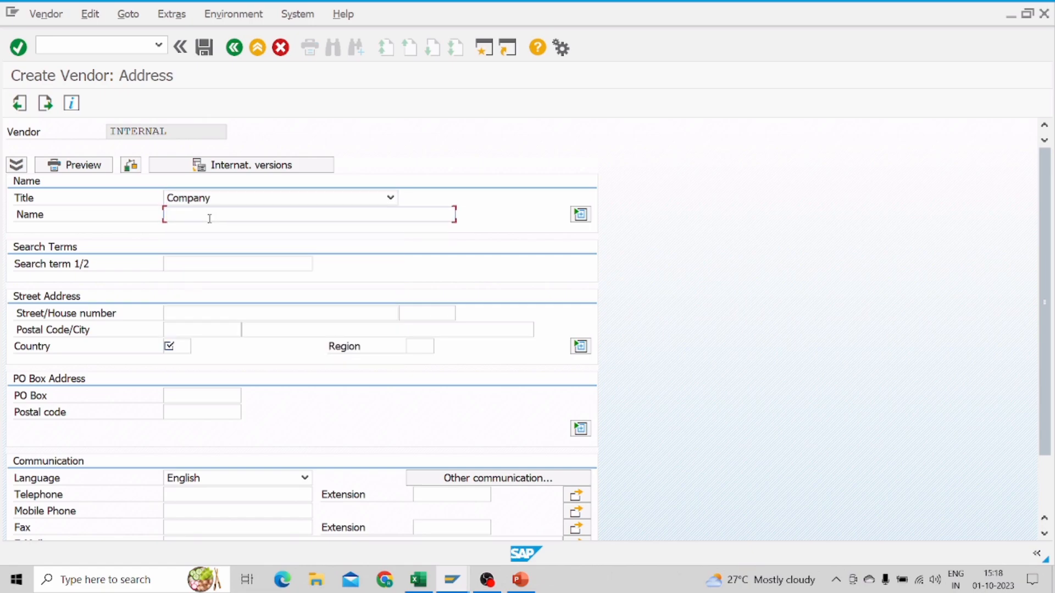
{"action": "type", "text": "SACHIN MECHANICAL WORKS"}
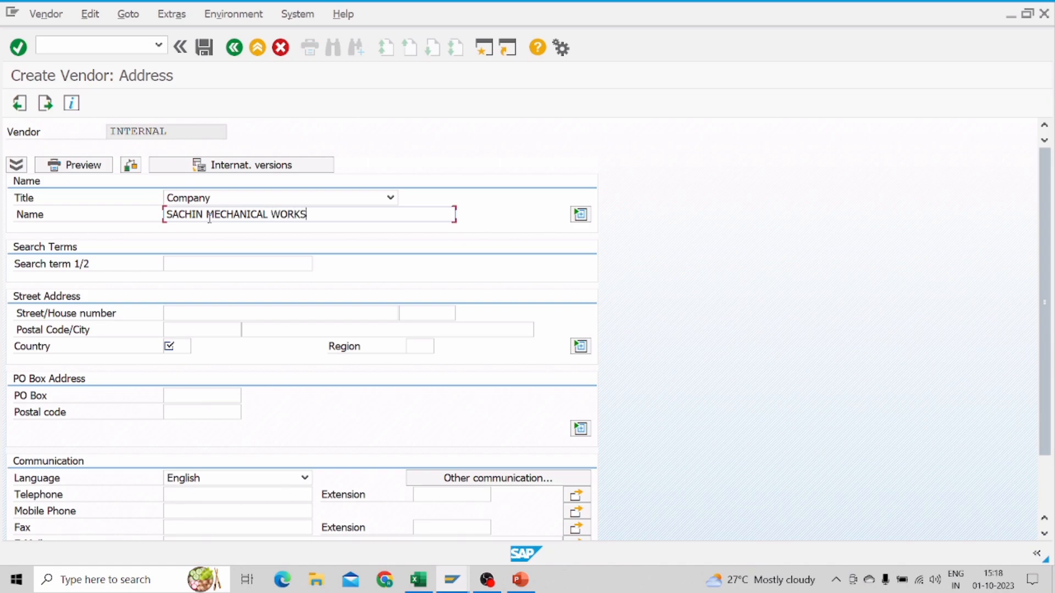
- Fill in the vendor's street, postal code and city, with country IN and region 13
{"action": "left_click", "coordinate": [175, 311]}
{"action": "type", "text": "PLO"}
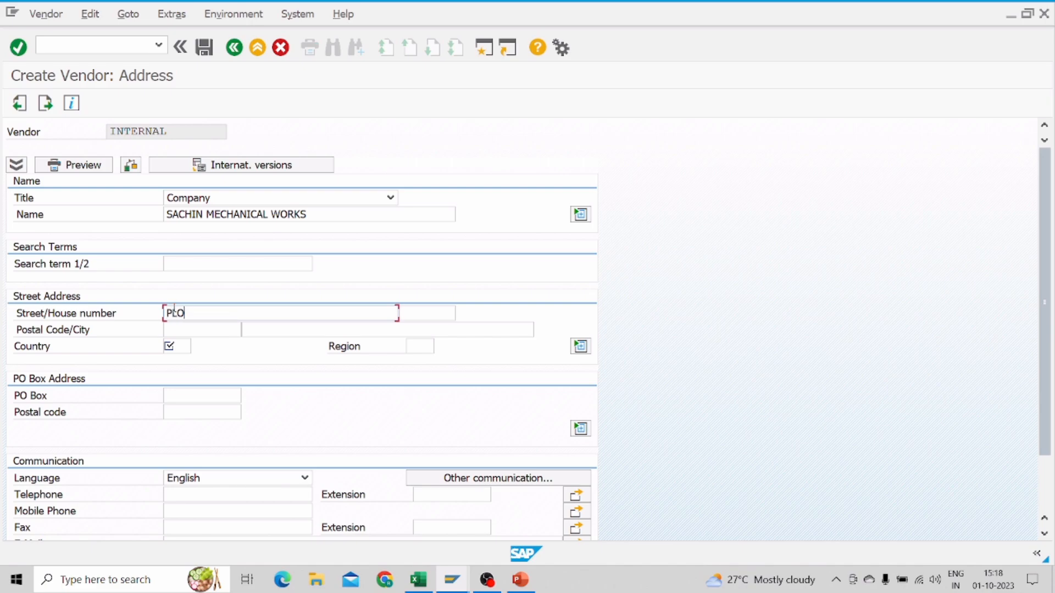
{"action": "type", "text": "T NO 25"}
{"action": "left_click", "coordinate": [177, 328]}
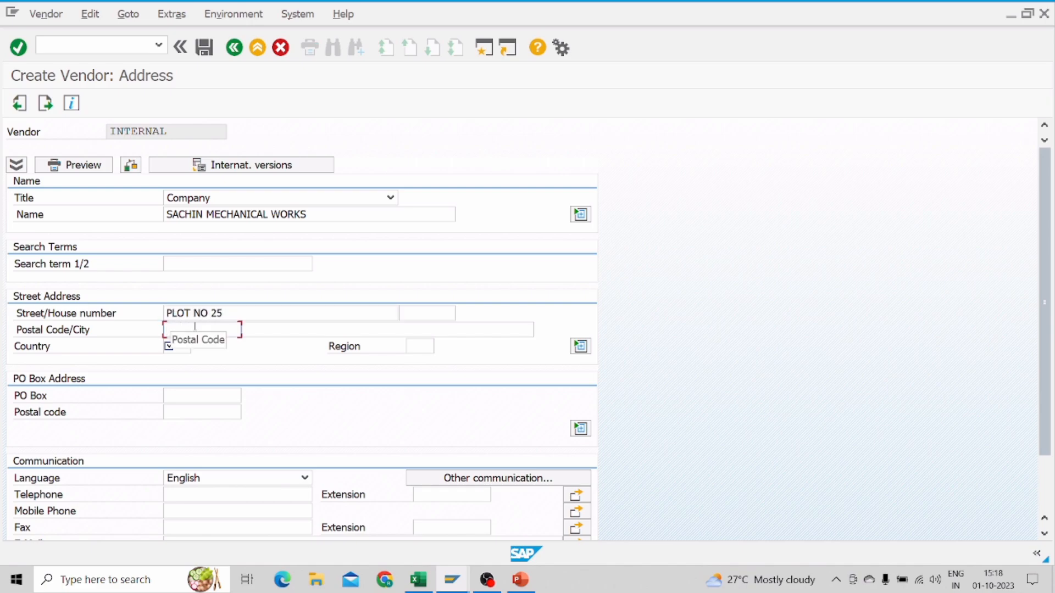
{"action": "type", "text": "411033"}
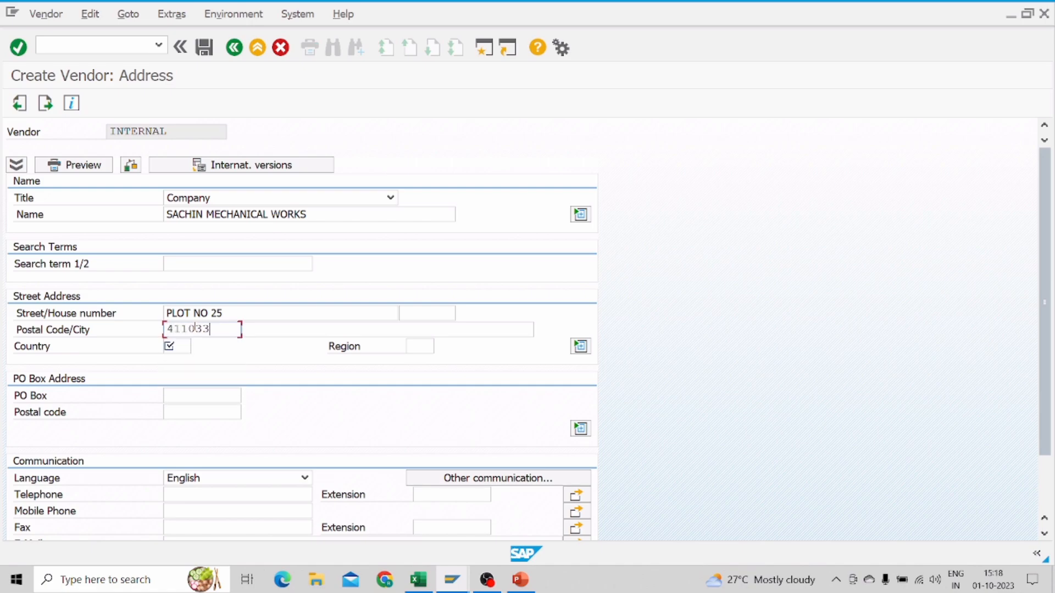
{"action": "left_click", "coordinate": [263, 334]}
{"action": "type", "text": "PUNE"}
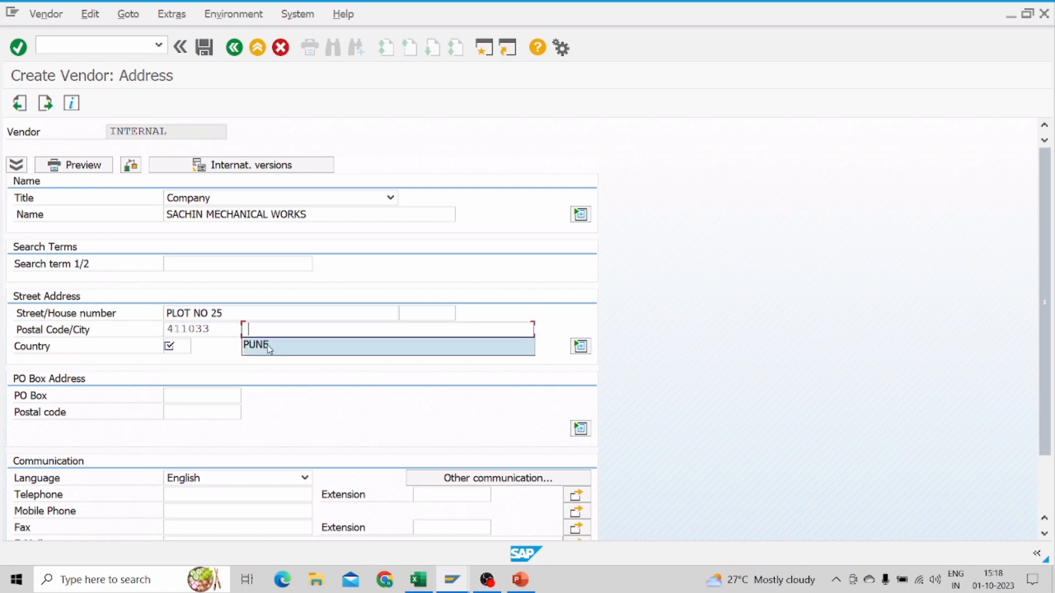
{"action": "left_click", "coordinate": [182, 346]}
{"action": "type", "text": "IN"}
{"action": "left_click", "coordinate": [418, 347]}
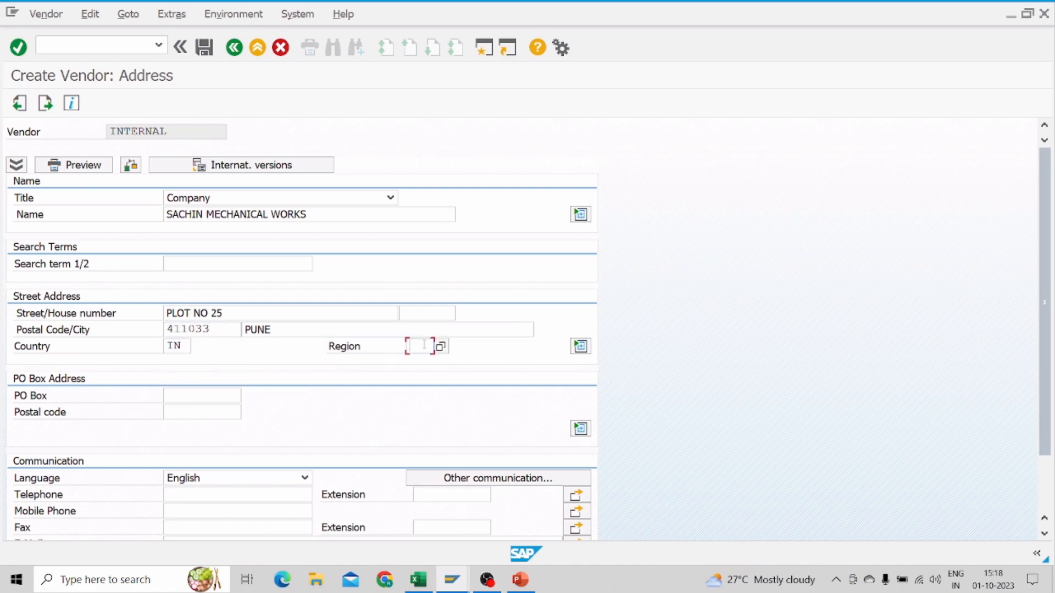
{"action": "left_click", "coordinate": [426, 366]}
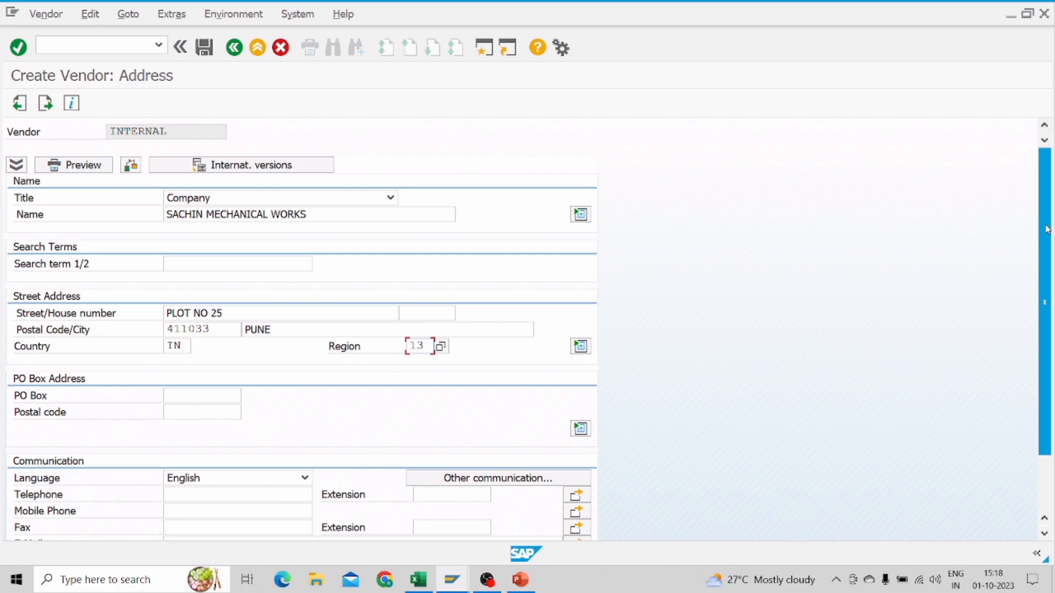
- Look through the standard communication methods and continue past the control, bank and contact person data to the accounting information
{"action": "left_click_drag", "start_coordinate": [1048, 228], "coordinate": [1051, 369]}
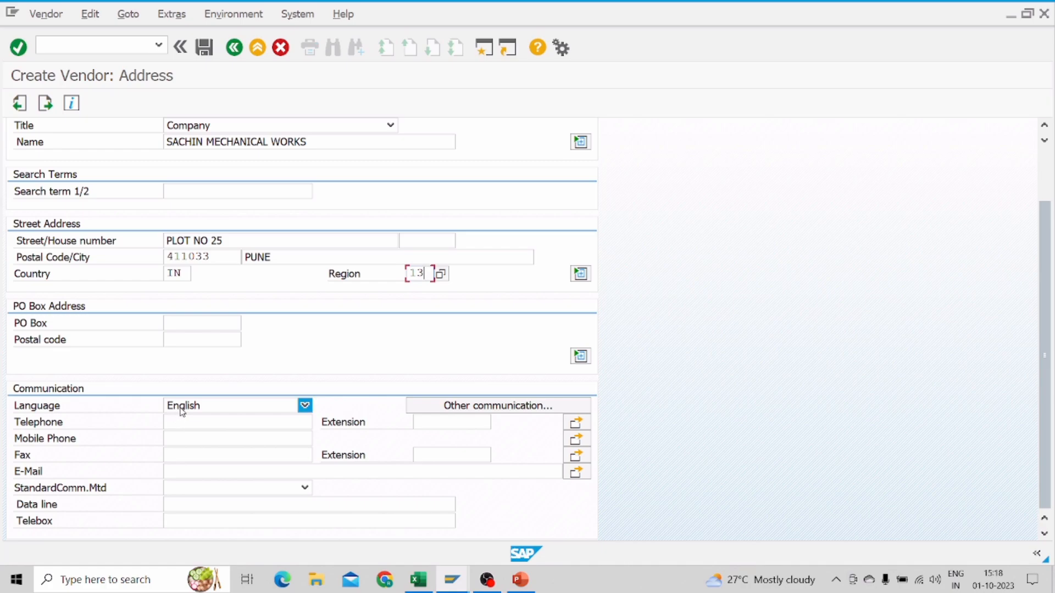
{"action": "left_click", "coordinate": [190, 489]}
{"action": "scroll", "coordinate": [201, 514], "scroll_direction": "down", "scroll_amount": 4}
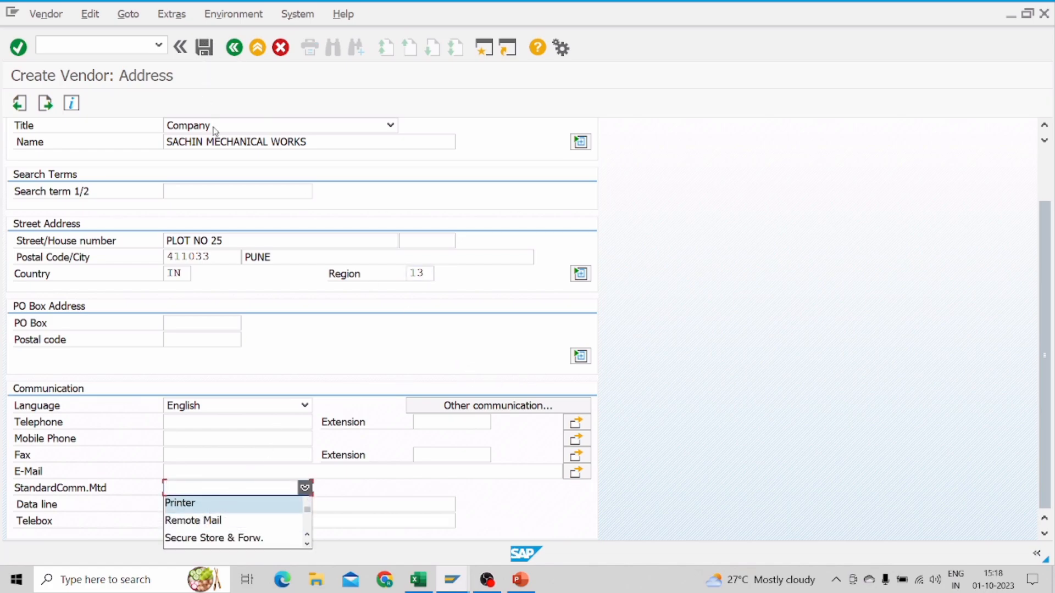
{"action": "left_click", "coordinate": [46, 104]}
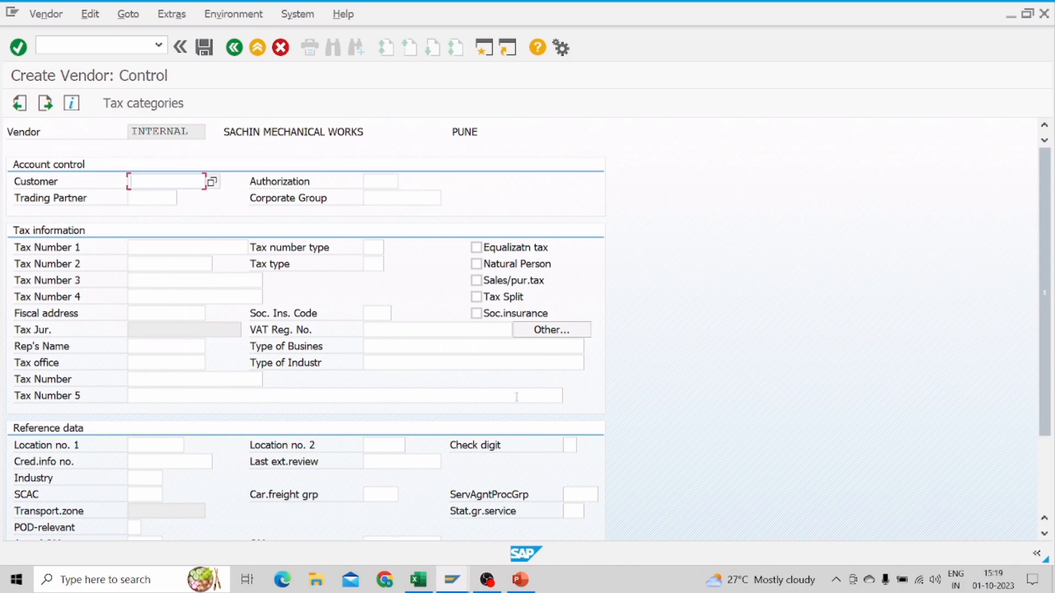
{"action": "key", "text": "Return"}
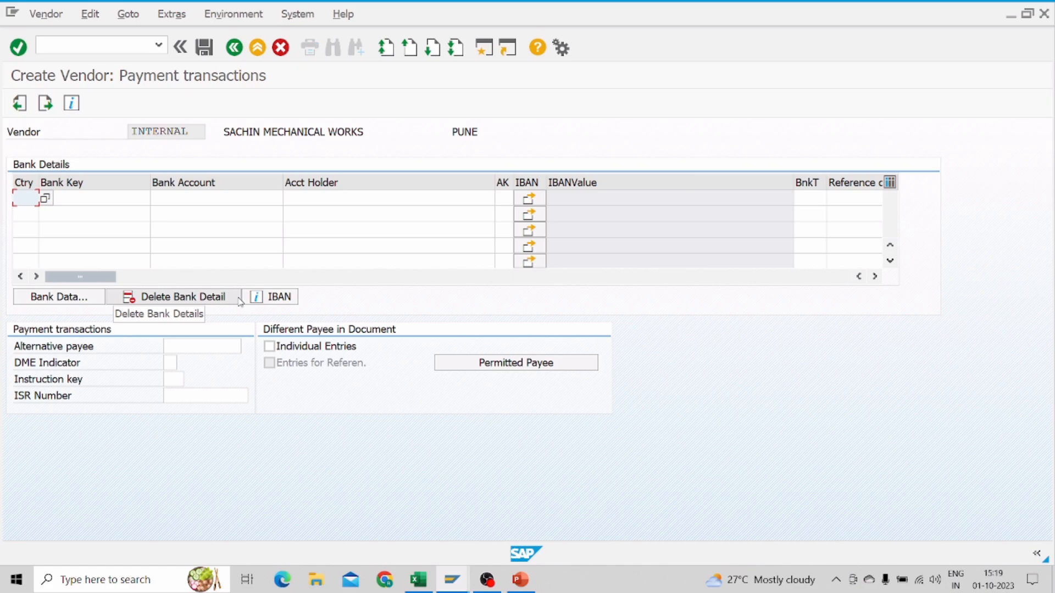
{"action": "key", "text": "Return"}
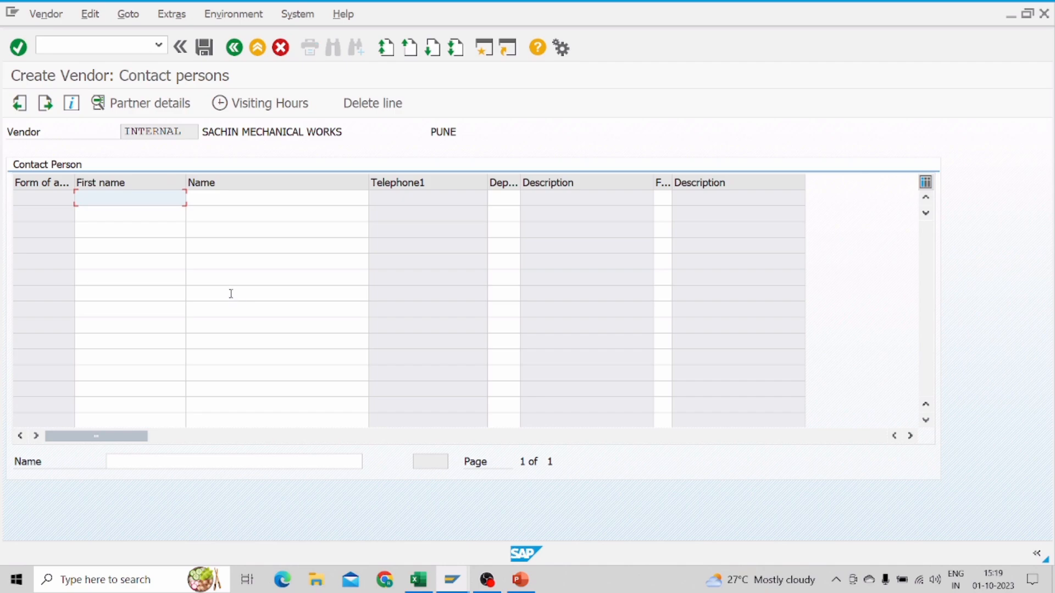
{"action": "key", "text": "Return"}
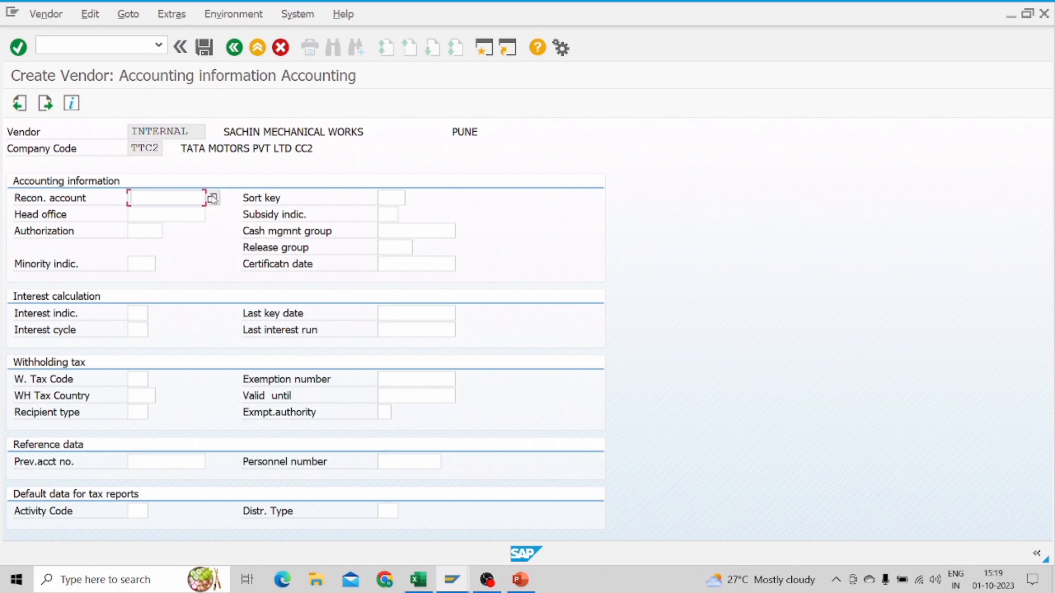
- Choose reconciliation account 160000 (Trade Payables - domestic) and continue to the accounting payment transactions
{"action": "left_click", "coordinate": [212, 199]}
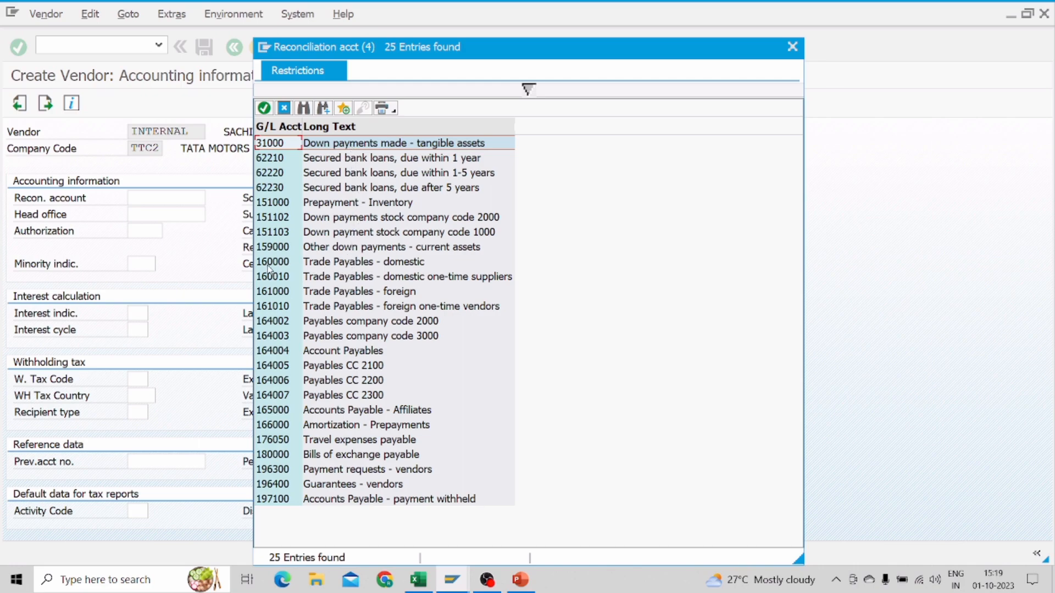
{"action": "double_click", "coordinate": [320, 264]}
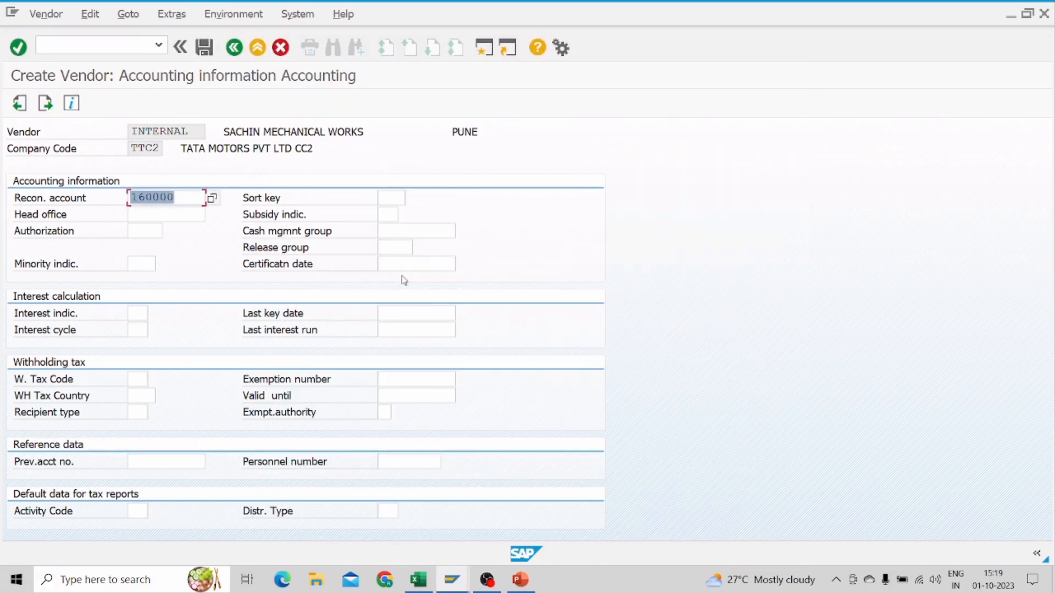
{"action": "key", "text": "Return"}
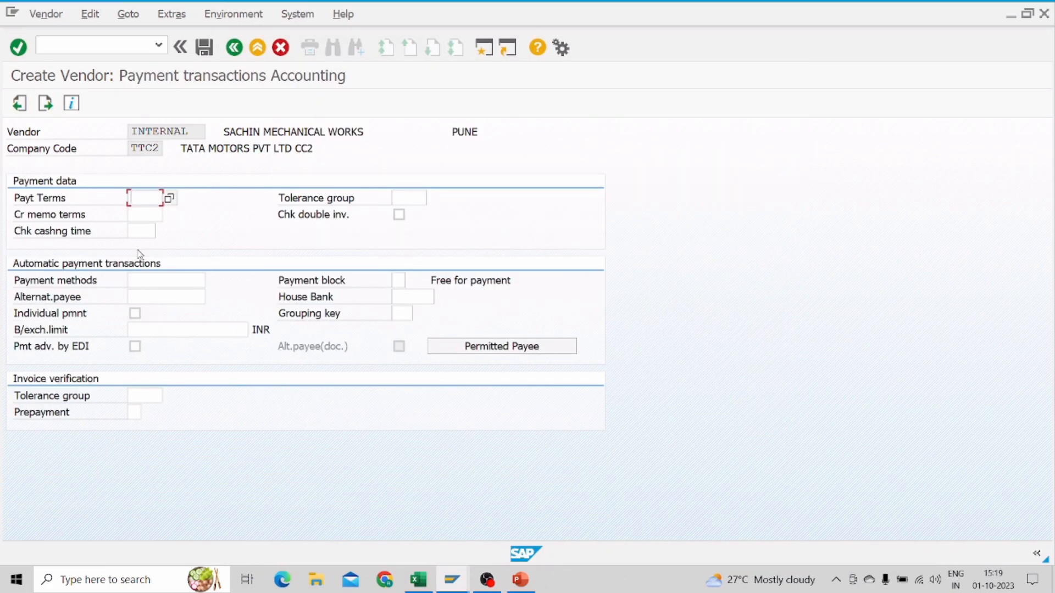
- Choose payment terms 0001 (Payable immediately Due net) and continue past the correspondence data to the purchasing data
{"action": "left_click", "coordinate": [169, 198]}
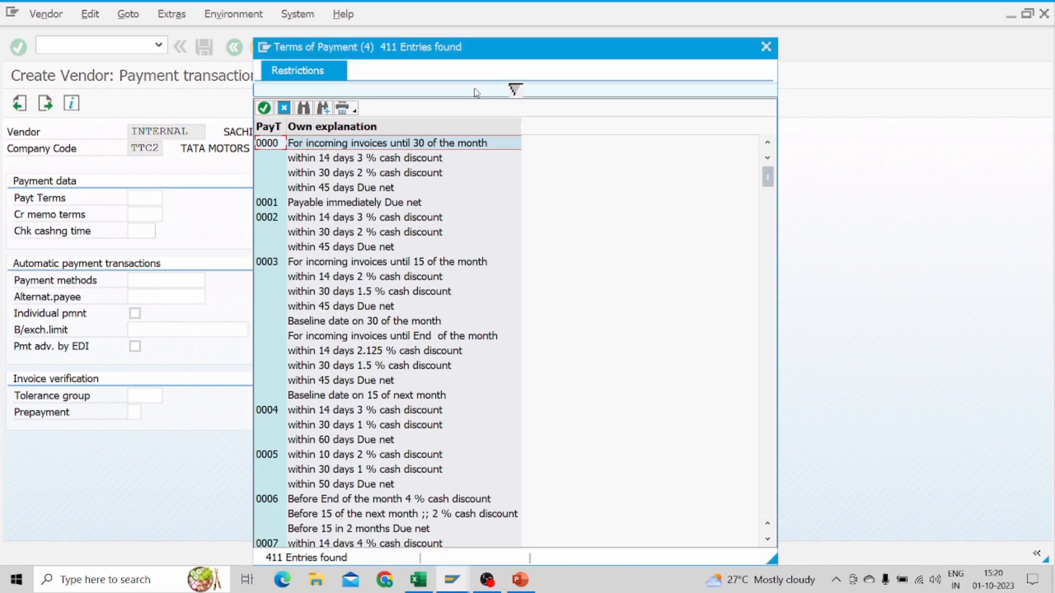
{"action": "left_click_drag", "start_coordinate": [499, 49], "coordinate": [506, 72]}
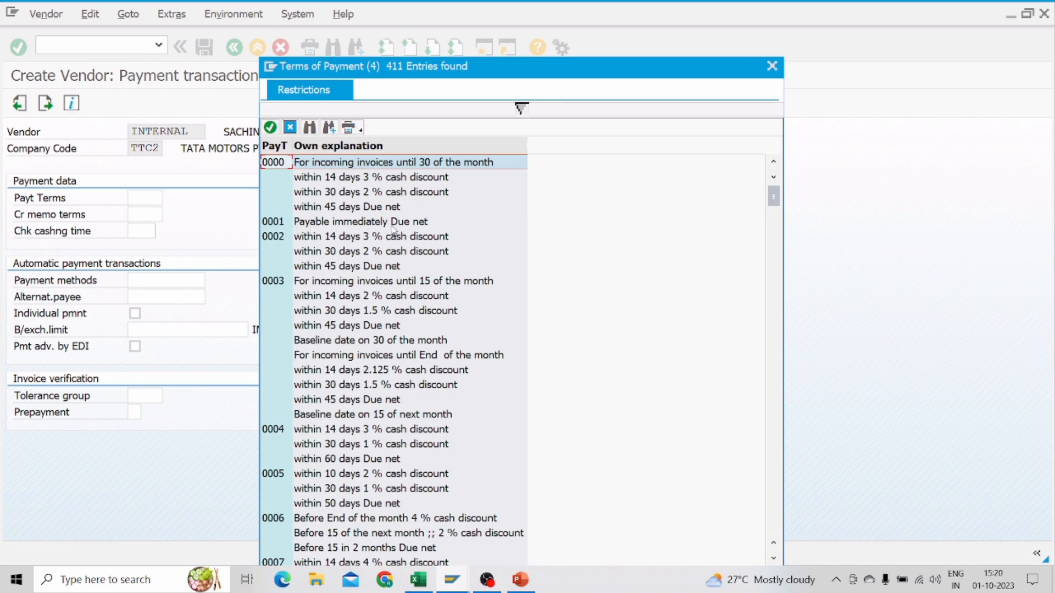
{"action": "double_click", "coordinate": [297, 226]}
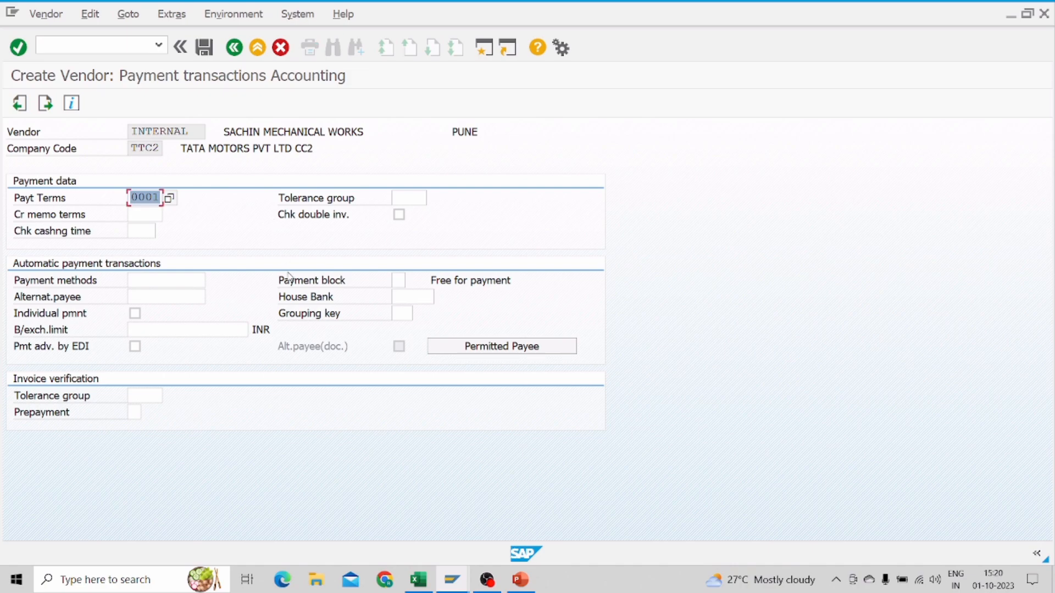
{"action": "key", "text": "Return"}
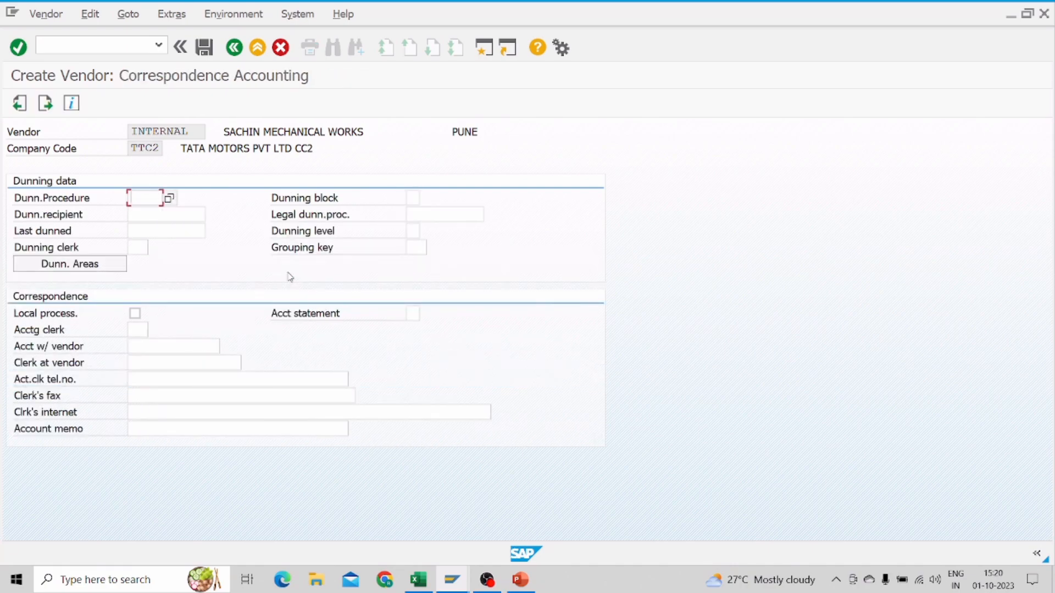
{"action": "key", "text": "Return"}
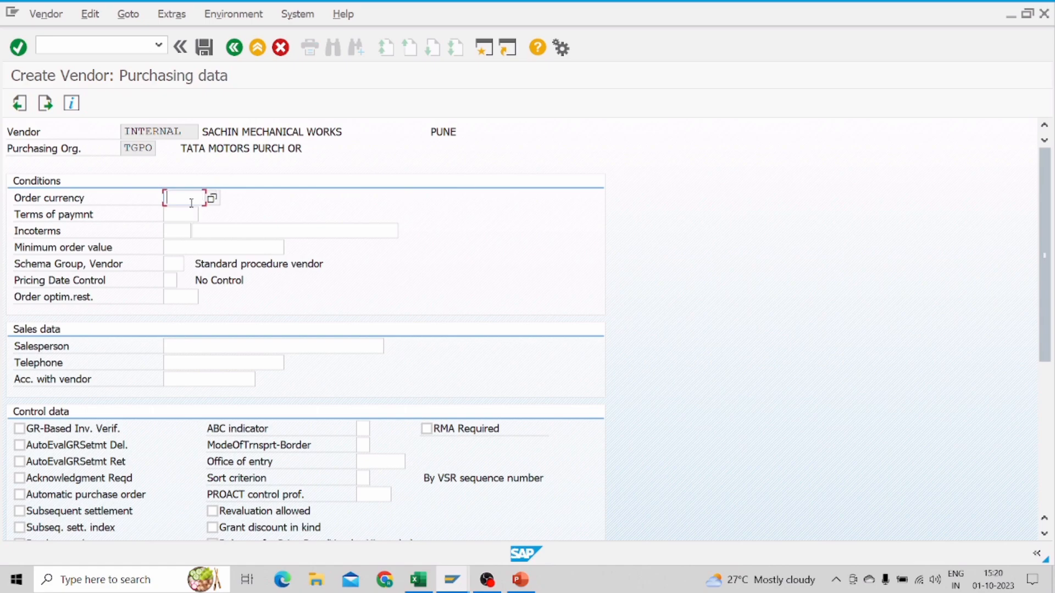
- Enter order currency INR and terms of payment 0001 in the purchasing data and save the vendor
{"action": "type", "text": "INR"}
{"action": "left_click", "coordinate": [179, 214]}
{"action": "type", "text": "0001"}
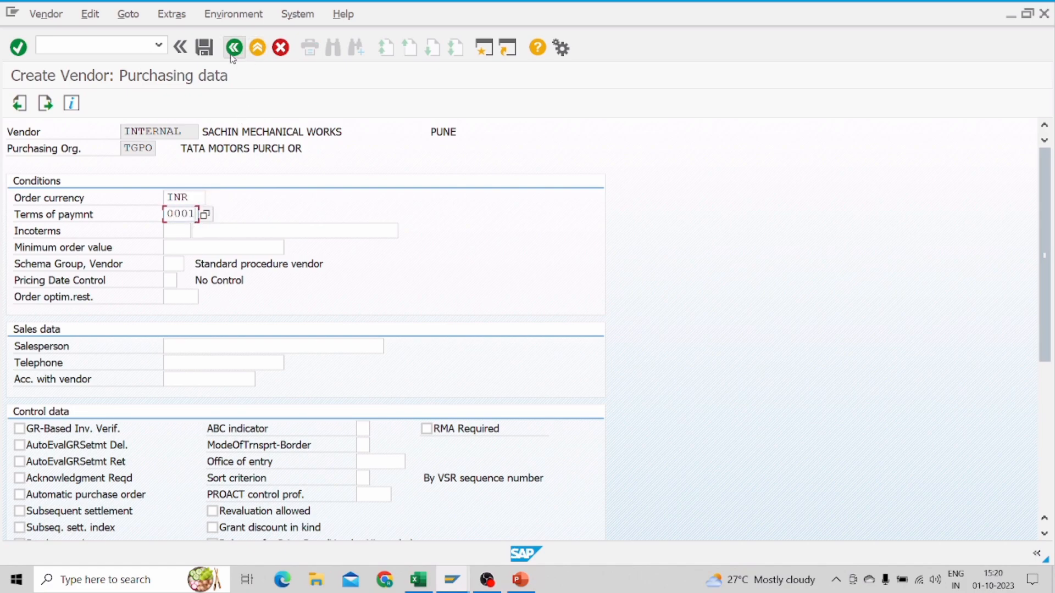
{"action": "left_click", "coordinate": [206, 49]}
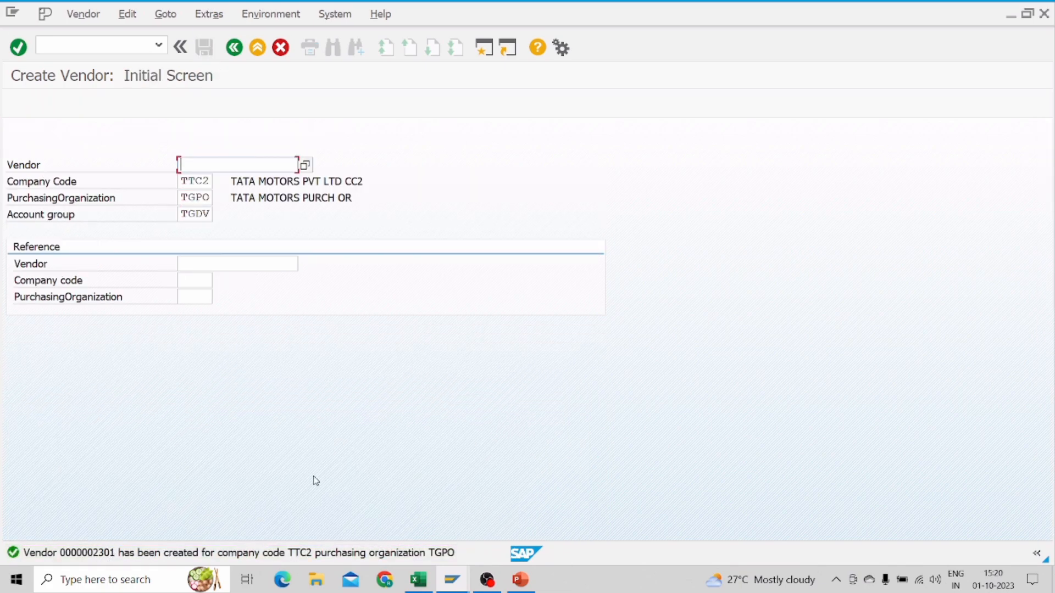
- Switch to the Excel data sheet and record TGDV as the vendor account group, with the new vendor's number beside it in column I
{"action": "left_click", "coordinate": [419, 579]}
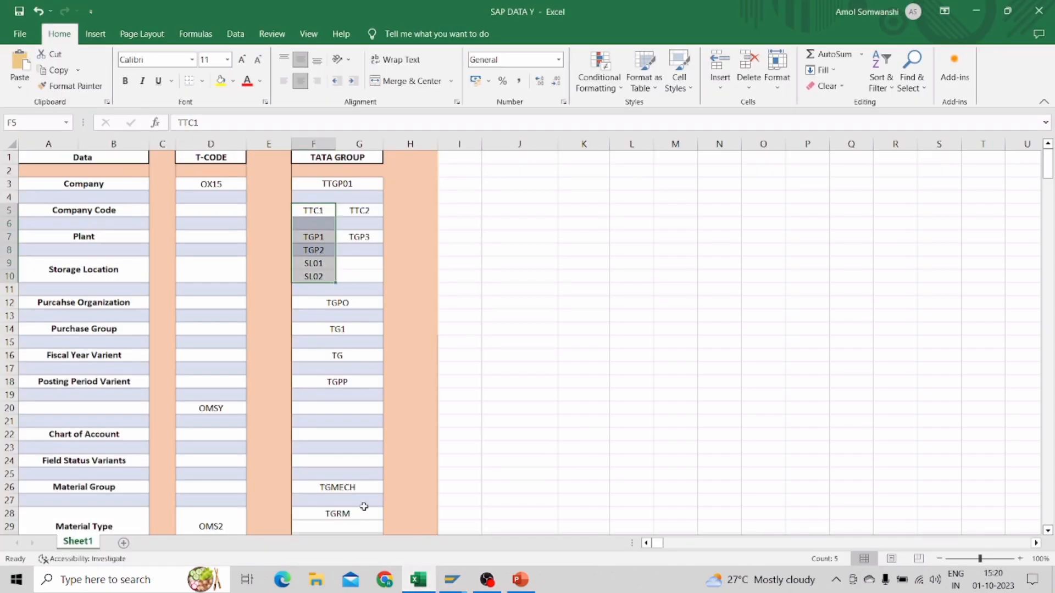
{"action": "scroll", "coordinate": [323, 462], "scroll_direction": "down", "scroll_amount": 3}
{"action": "scroll", "coordinate": [323, 462], "scroll_direction": "down", "scroll_amount": 2}
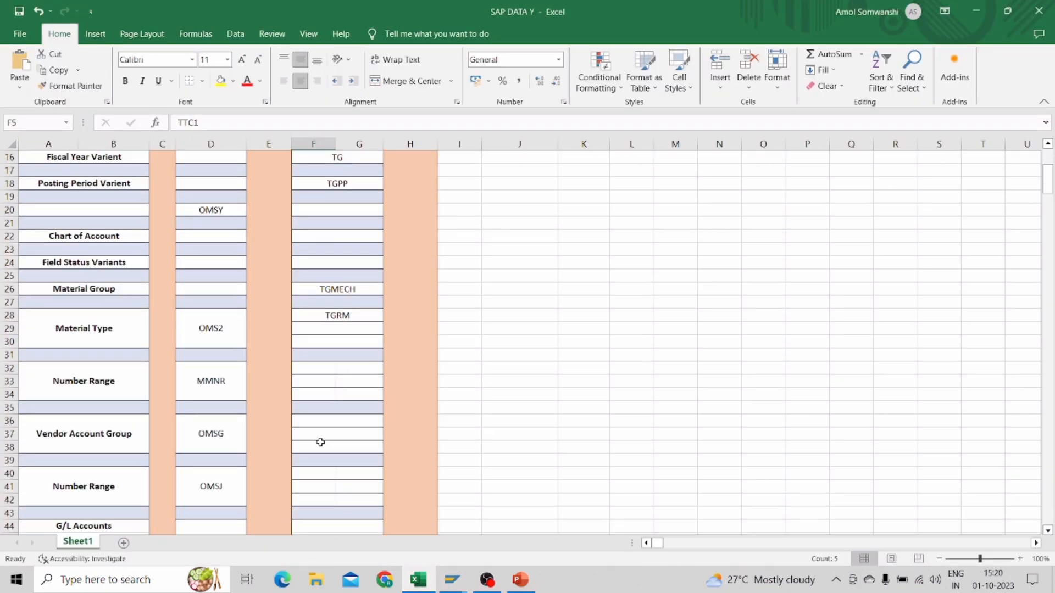
{"action": "scroll", "coordinate": [320, 442], "scroll_direction": "down", "scroll_amount": 1}
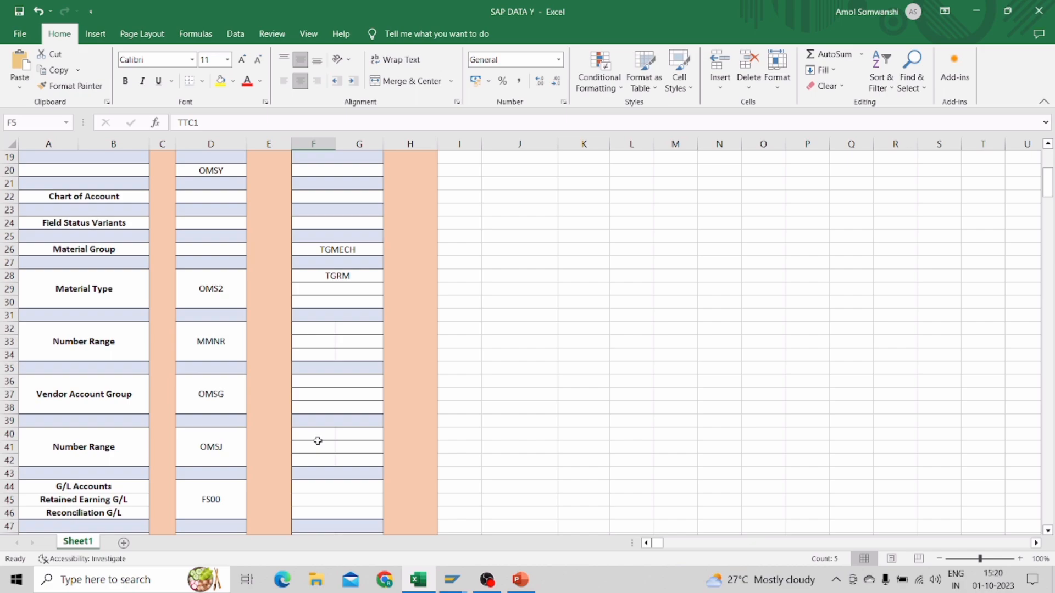
{"action": "left_click", "coordinate": [341, 382]}
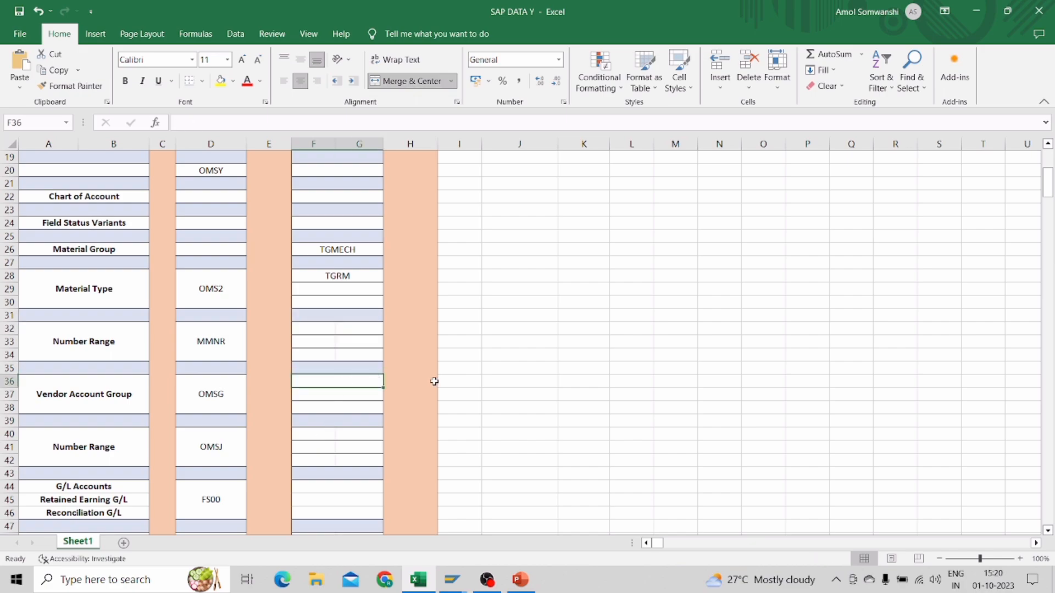
{"action": "type", "text": "TGDV"}
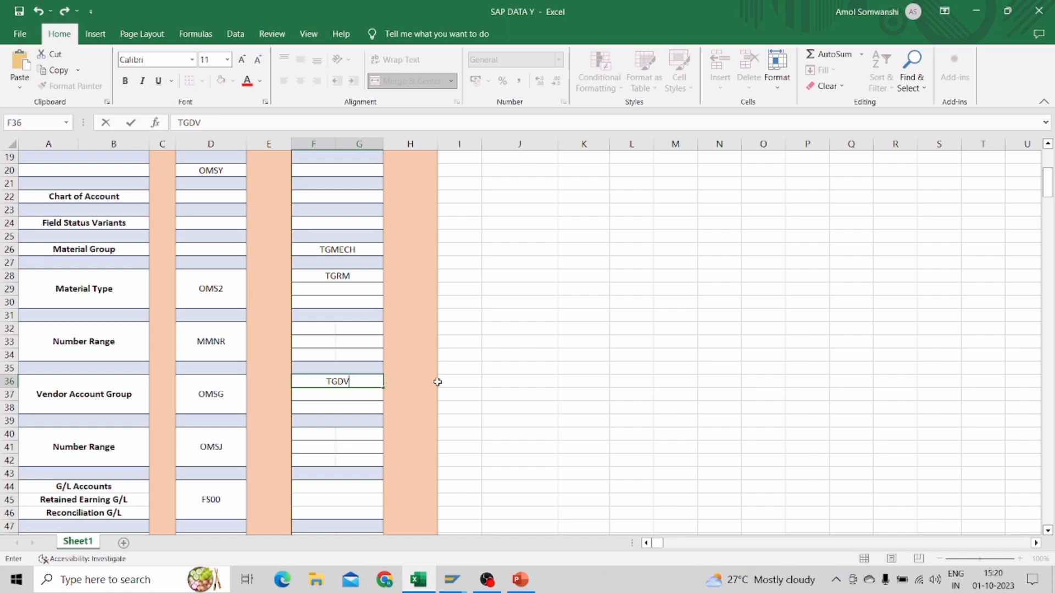
{"action": "left_click", "coordinate": [456, 383]}
{"action": "type", "text": "2301"}
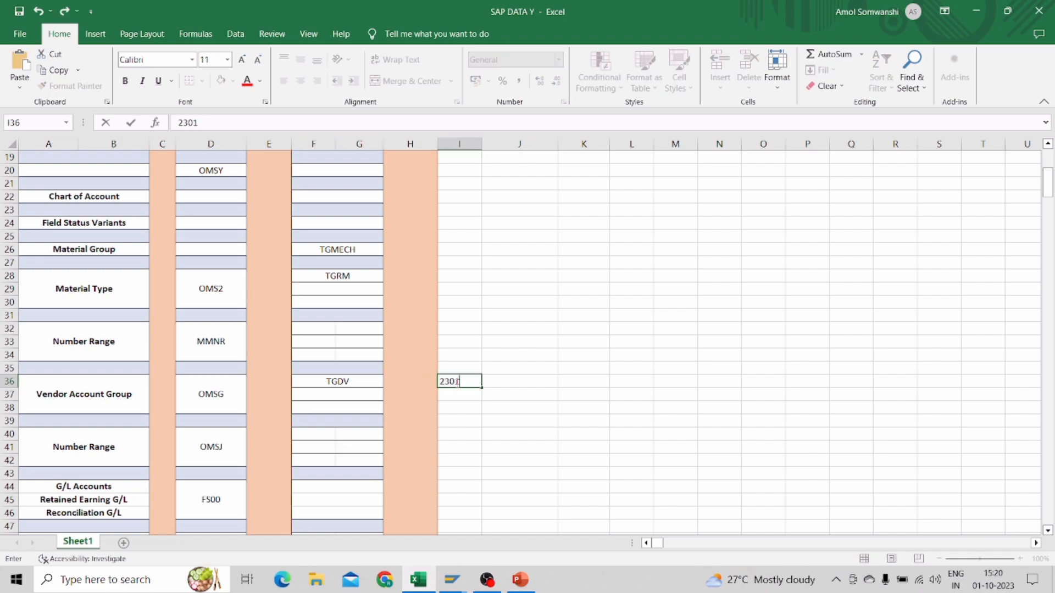
{"action": "left_click", "coordinate": [510, 407]}
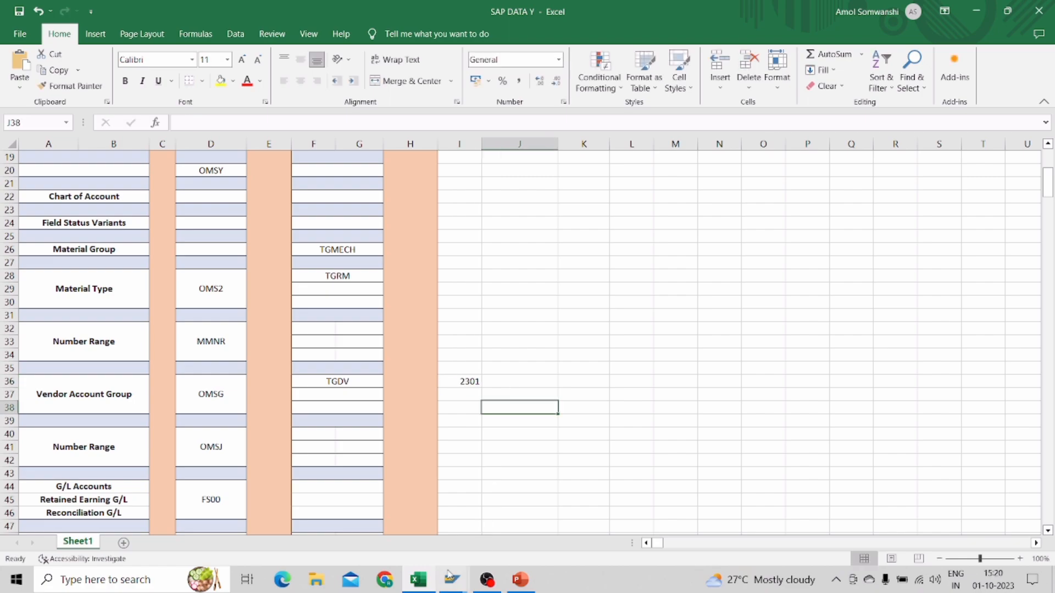
- Switch back to SAP, set the company code to TTC1 for another vendor, and continue to the address data
{"action": "mouse_move", "coordinate": [452, 580]}
{"action": "left_click", "coordinate": [453, 517]}
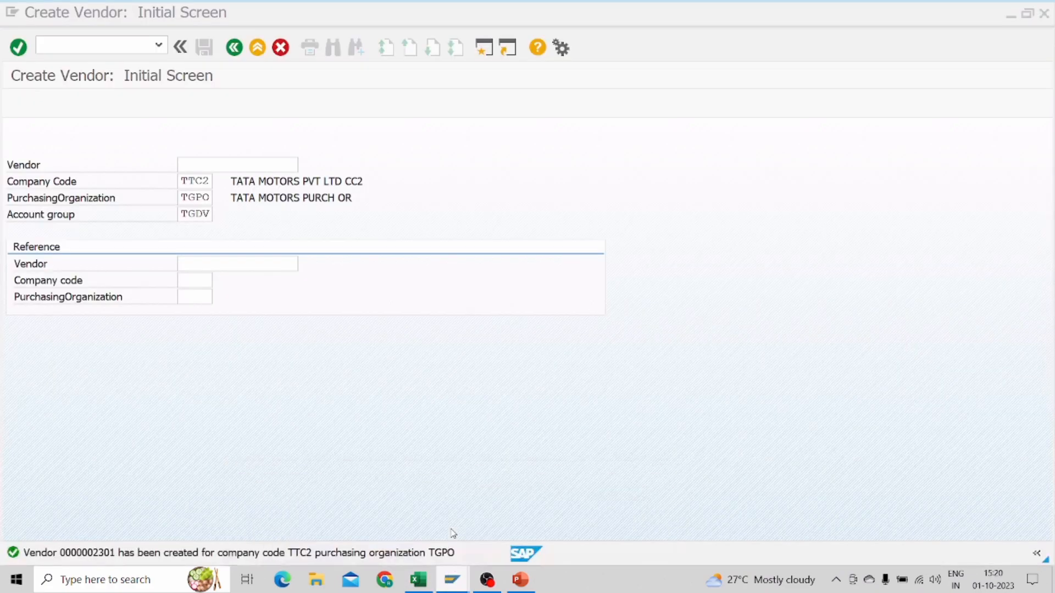
{"action": "left_click_drag", "start_coordinate": [202, 182], "coordinate": [214, 182]}
{"action": "type", "text": "1"}
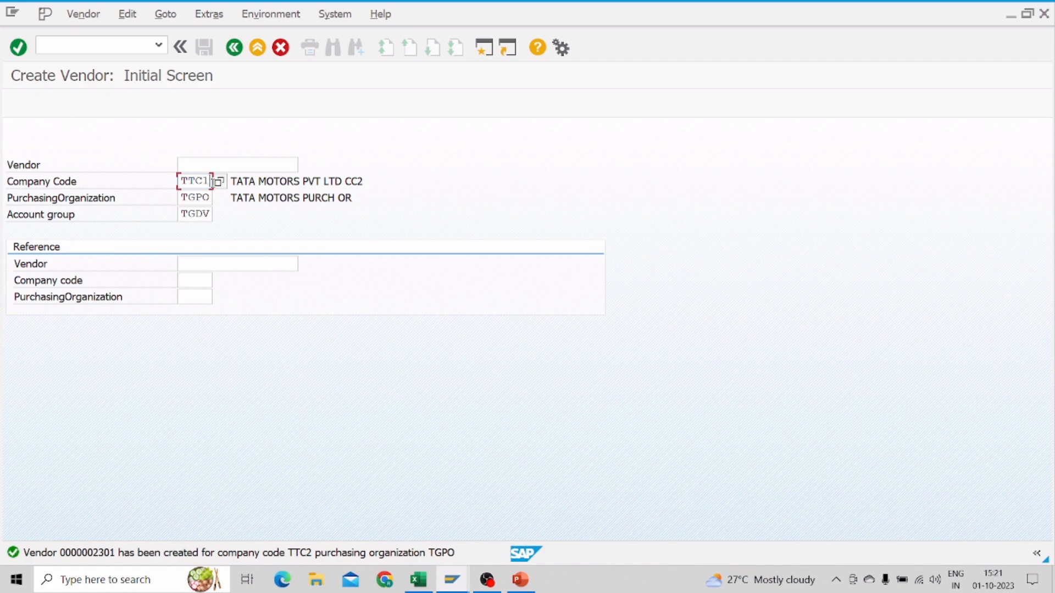
{"action": "key", "text": "Return"}
- Give the new vendor the title Company and the name ROHIT MECHANICAL WORKS
{"action": "left_click", "coordinate": [231, 199]}
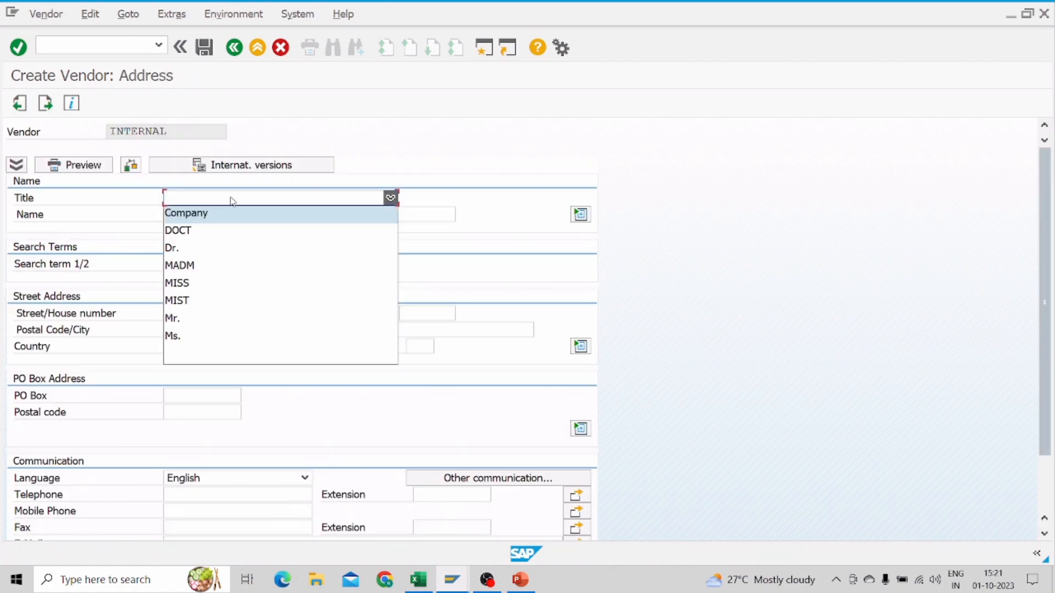
{"action": "left_click", "coordinate": [229, 214]}
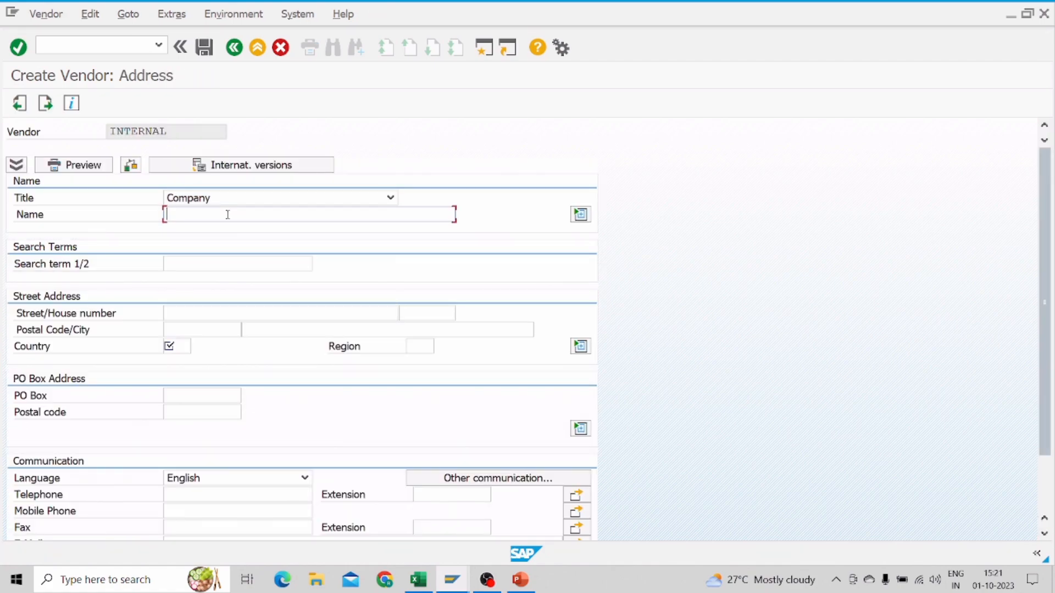
{"action": "left_click", "coordinate": [221, 263]}
{"action": "left_click", "coordinate": [190, 215]}
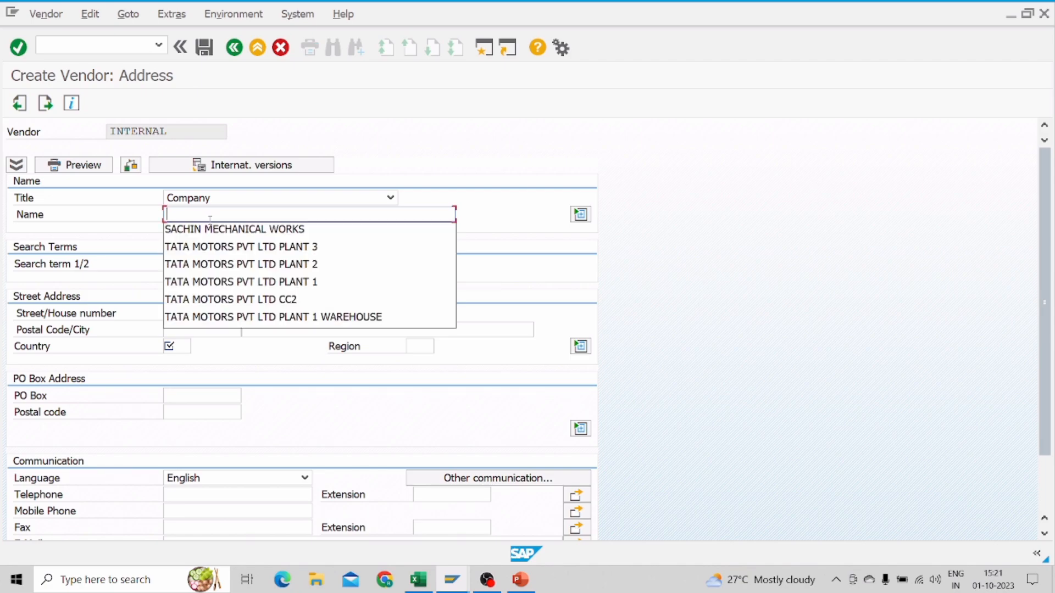
{"action": "type", "text": "RO"}
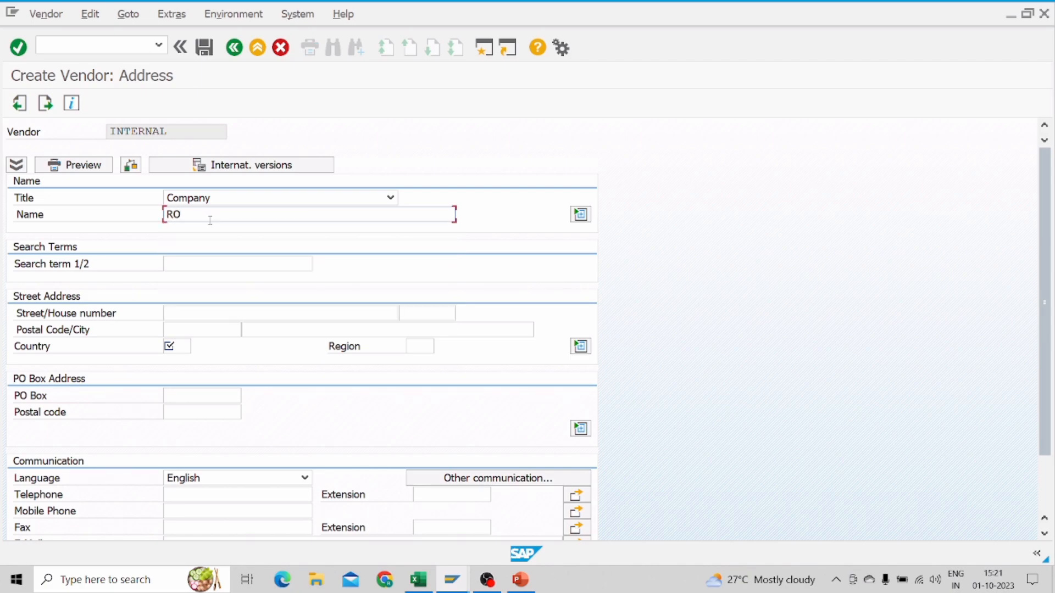
{"action": "type", "text": "HIT MECHANICAL WORKS"}
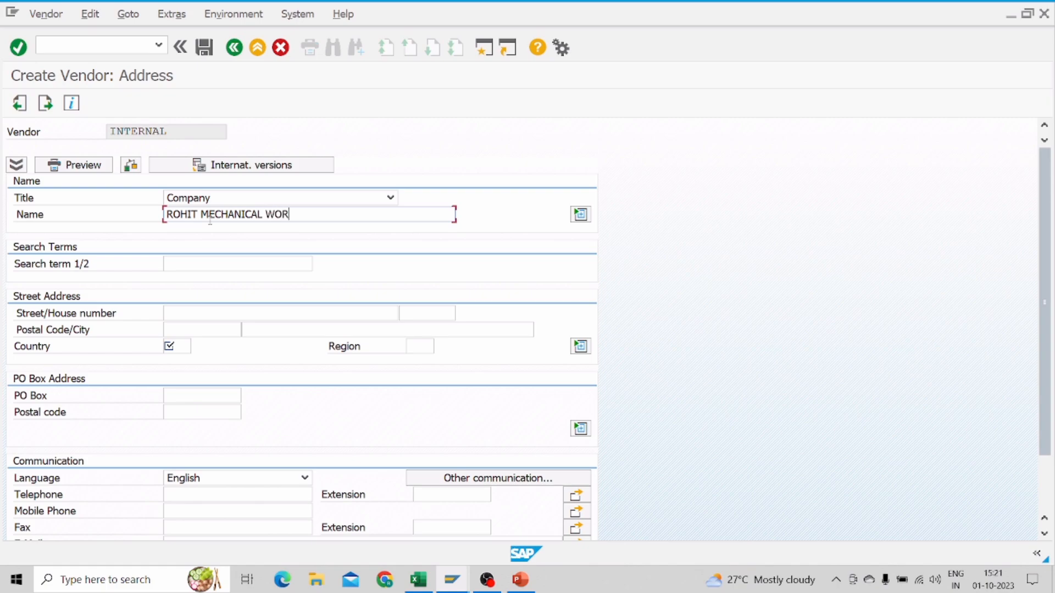
- Fill in the vendor's street, postal code and city, with country IN and region 13
{"action": "left_click", "coordinate": [231, 314]}
{"action": "type", "text": "PLOT NO "}
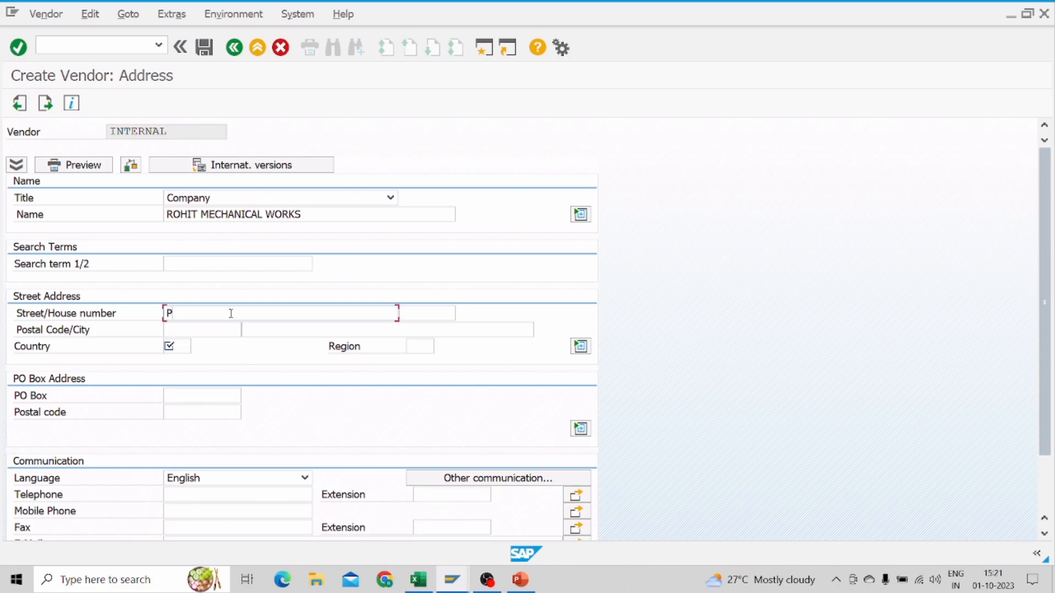
{"action": "type", "text": "85"}
{"action": "left_click", "coordinate": [224, 328]}
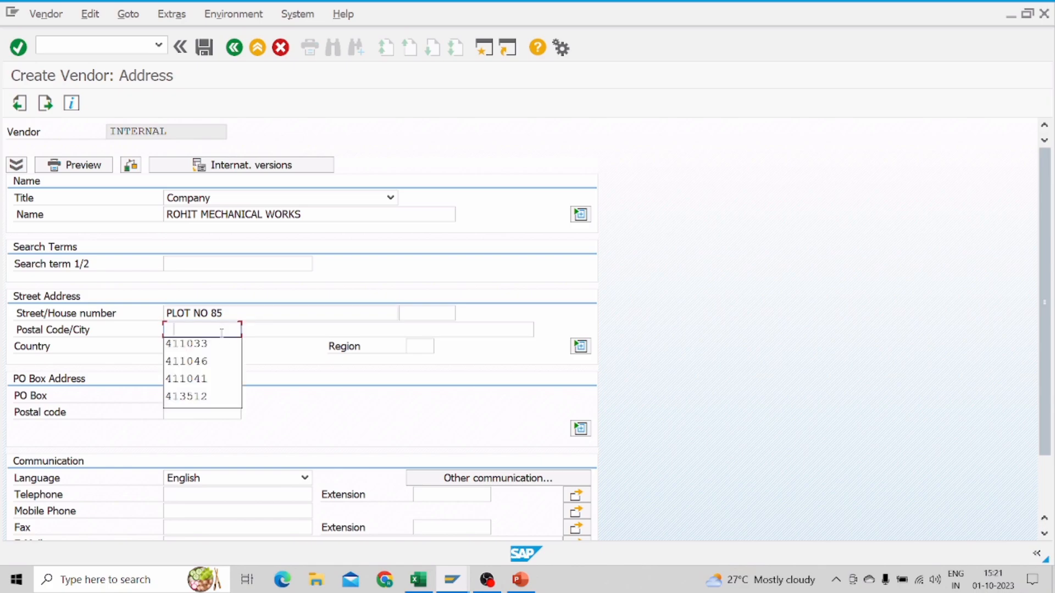
{"action": "left_click", "coordinate": [241, 342]}
{"action": "left_click", "coordinate": [245, 329]}
{"action": "left_click", "coordinate": [253, 347]}
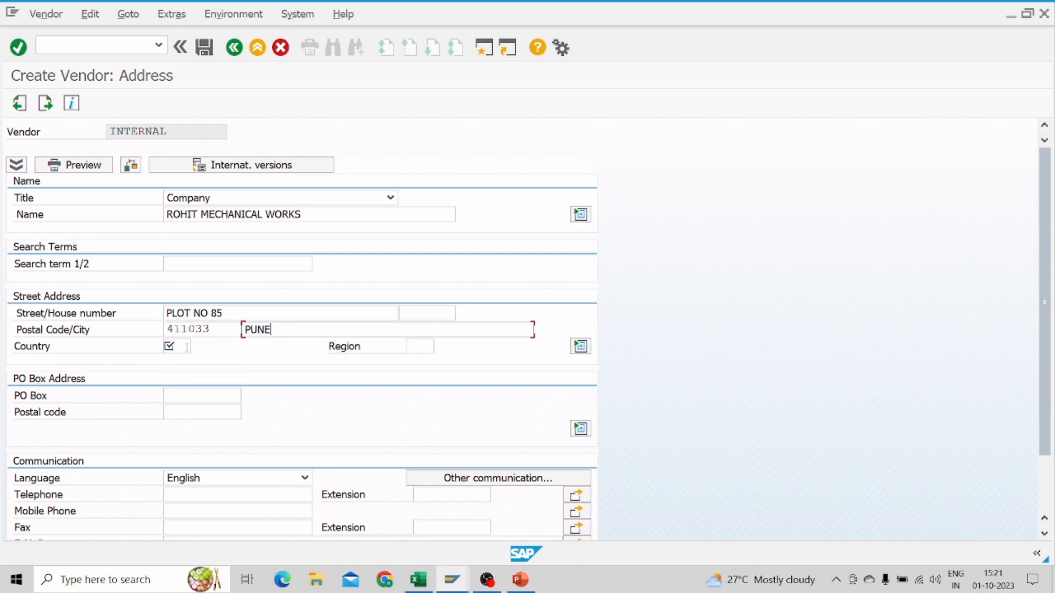
{"action": "left_click", "coordinate": [177, 346]}
{"action": "left_click", "coordinate": [189, 362]}
{"action": "left_click", "coordinate": [413, 346]}
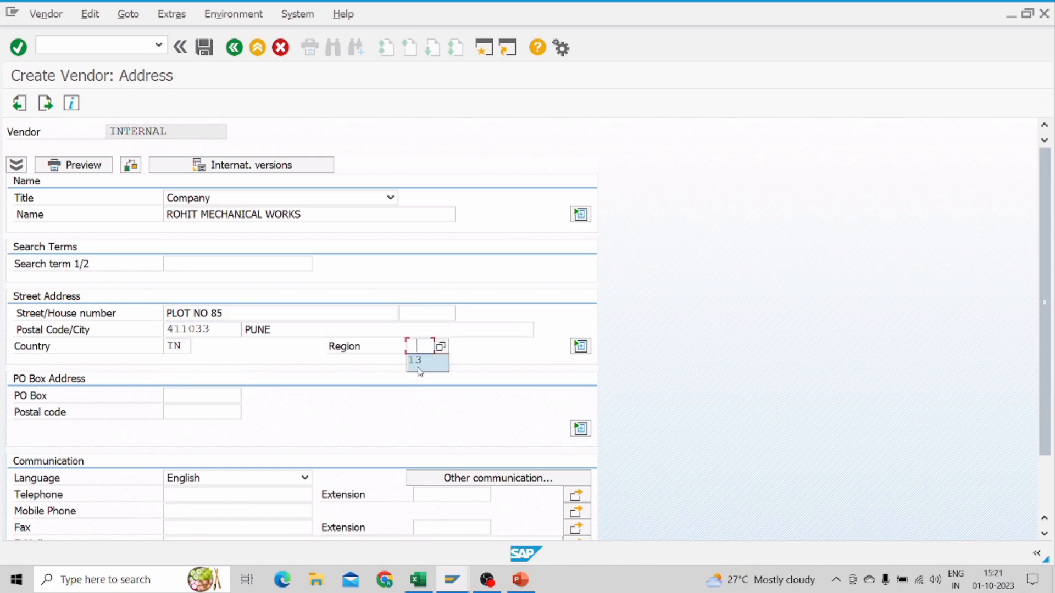
{"action": "left_click", "coordinate": [418, 364]}
- Continue past the control, bank and contact person data to the accounting information and look up the available reconciliation accounts
{"action": "key", "text": "Return"}
{"action": "key", "text": "Return"}
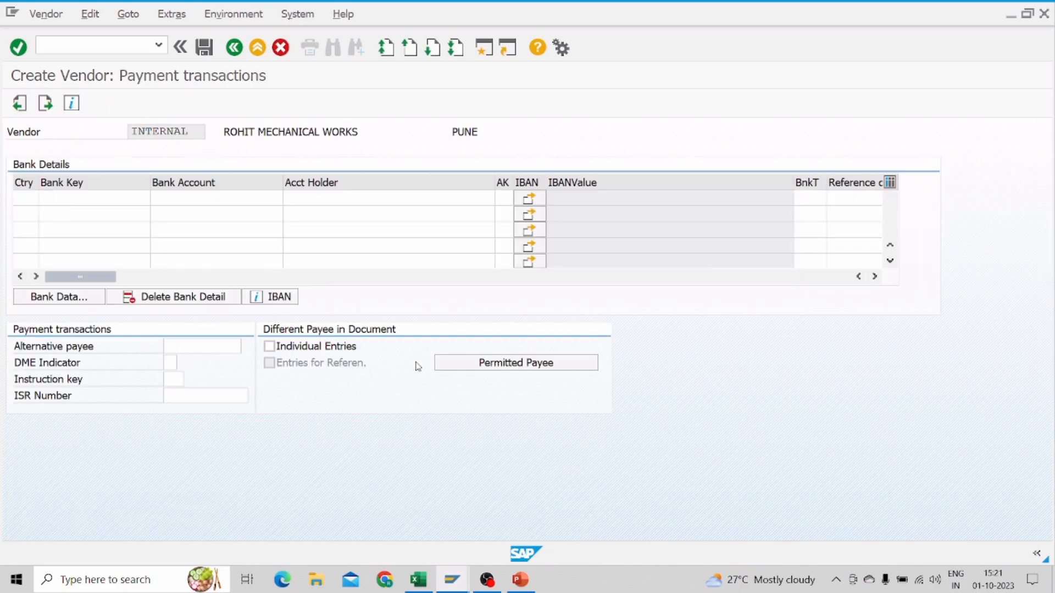
{"action": "key", "text": "Return"}
{"action": "key", "text": "Return"}
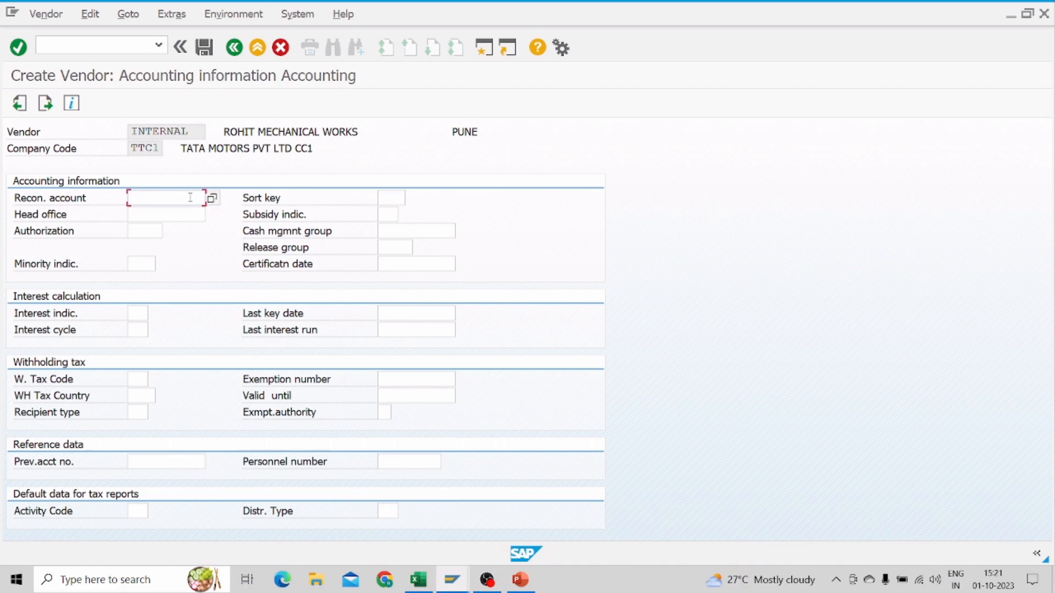
{"action": "left_click", "coordinate": [212, 198]}
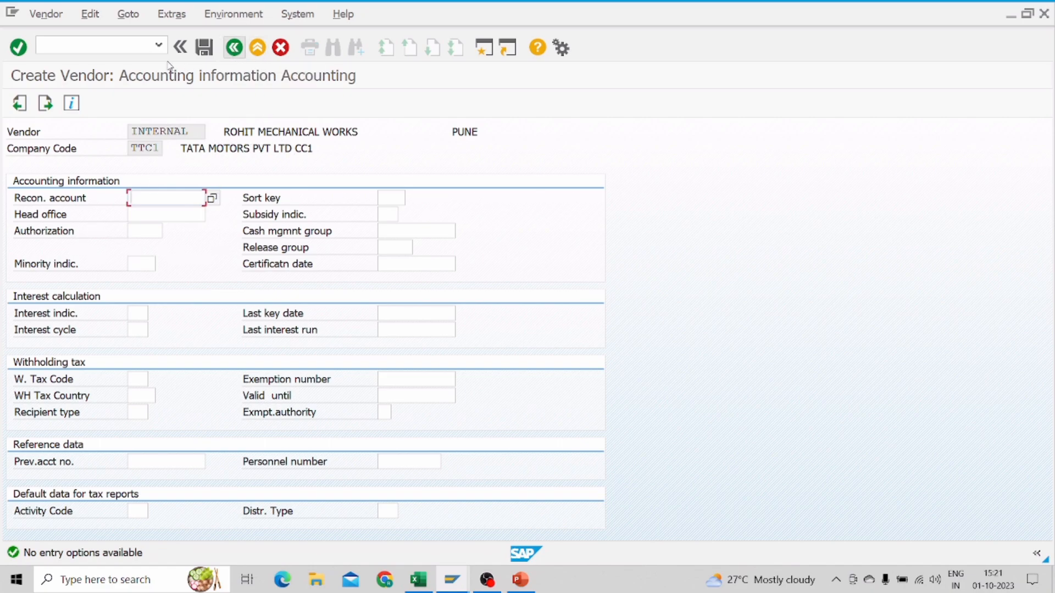
- Leave the vendor creation for Customizing with /NSPRO, and switch to the PowerPoint presentation to view the Charts of Account slide
{"action": "left_click", "coordinate": [139, 48]}
{"action": "type", "text": "/N"}
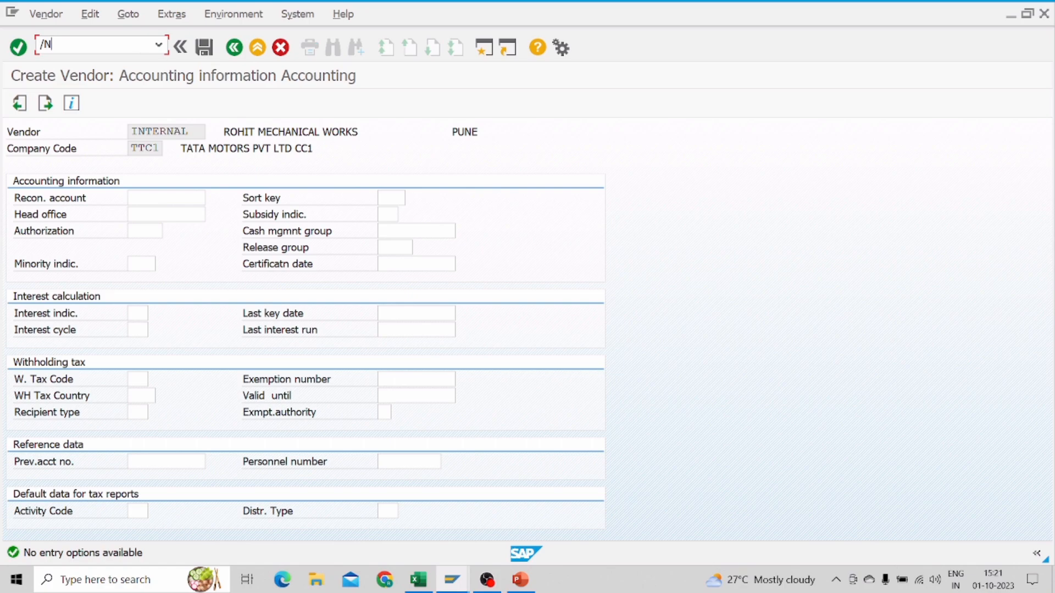
{"action": "type", "text": "SPRO"}
{"action": "key", "text": "Return"}
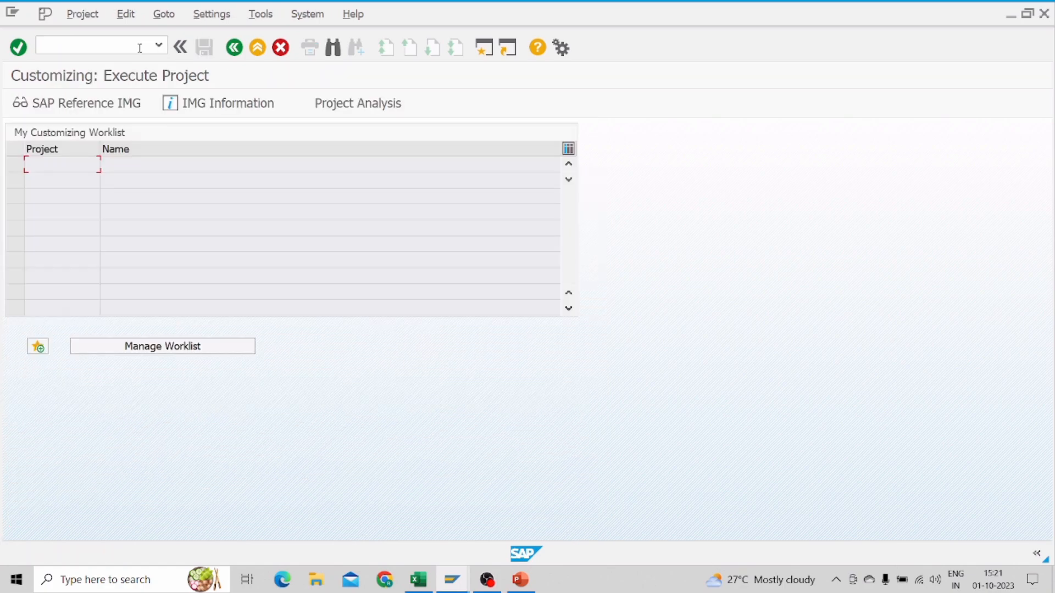
{"action": "left_click", "coordinate": [520, 580]}
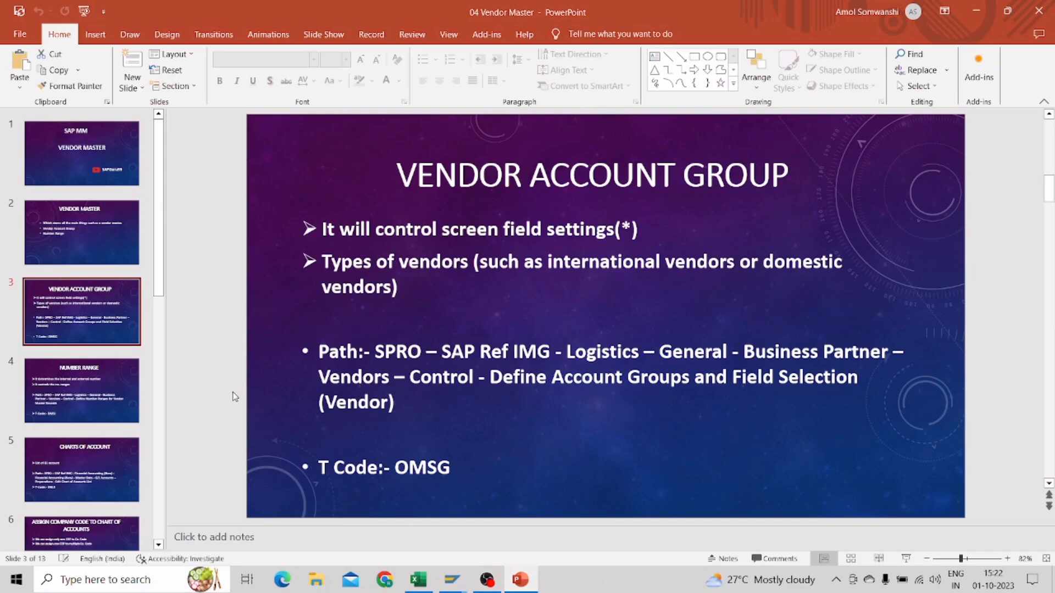
{"action": "left_click", "coordinate": [87, 467]}
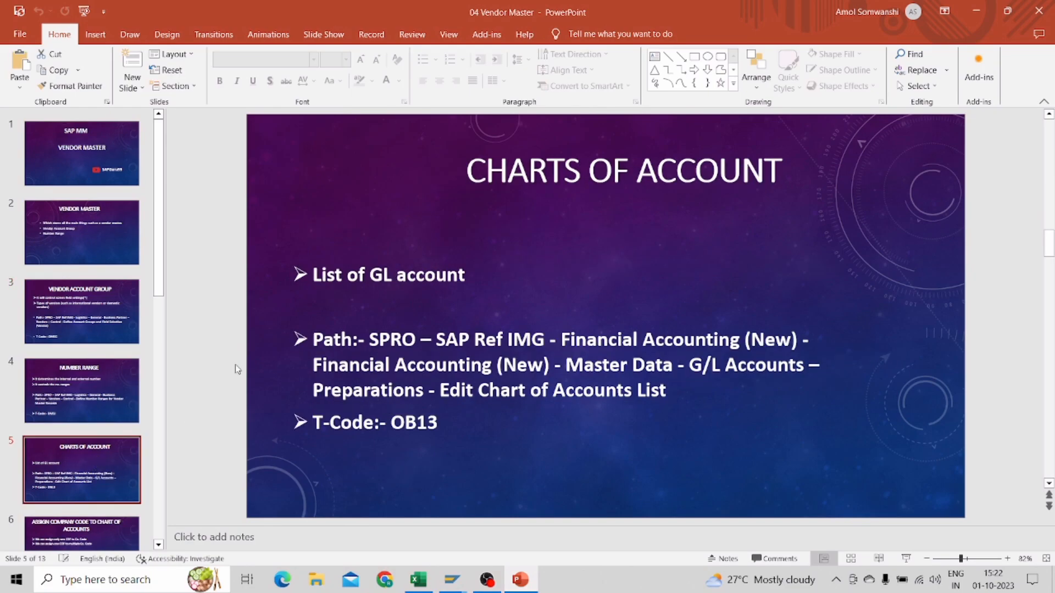
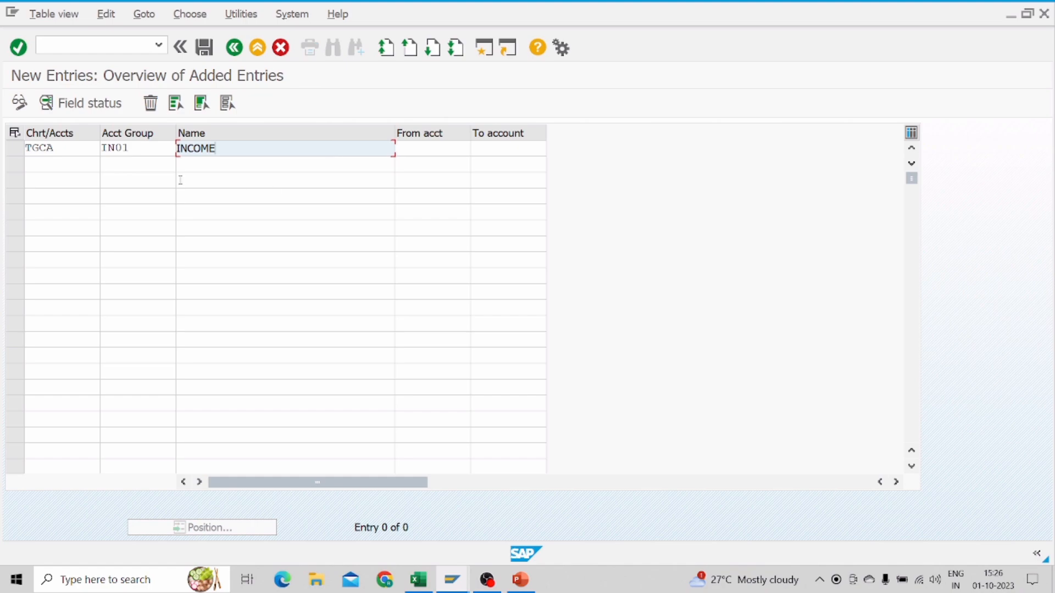
- Add account group EX01 named EXPENCES for chart of accounts TGCA below the INCOME entry
{"action": "left_click", "coordinate": [58, 164]}
{"action": "type", "text": "TGCA"}
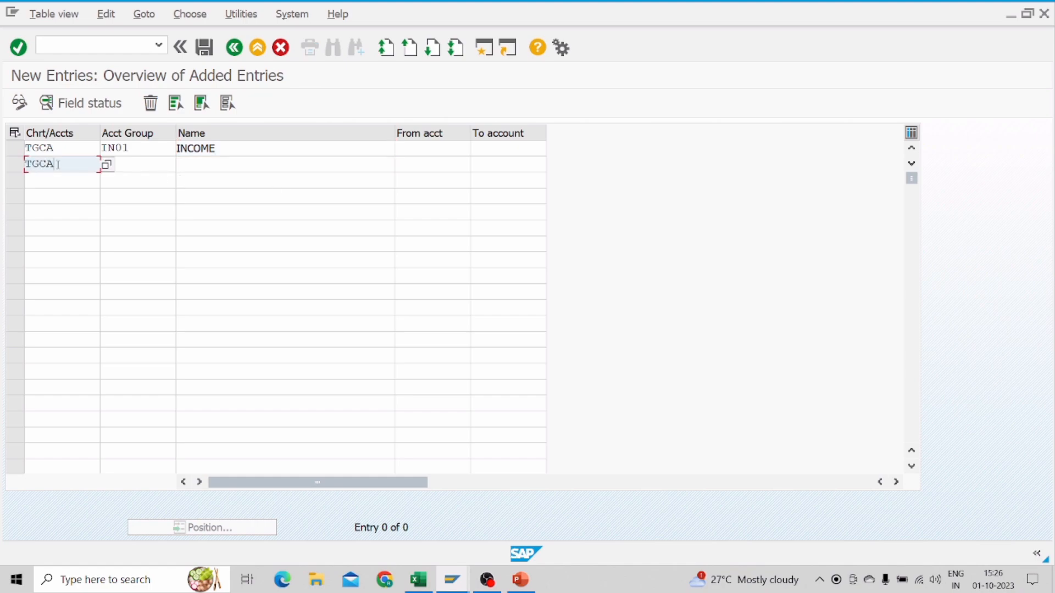
{"action": "left_click", "coordinate": [159, 165]}
{"action": "type", "text": "E"}
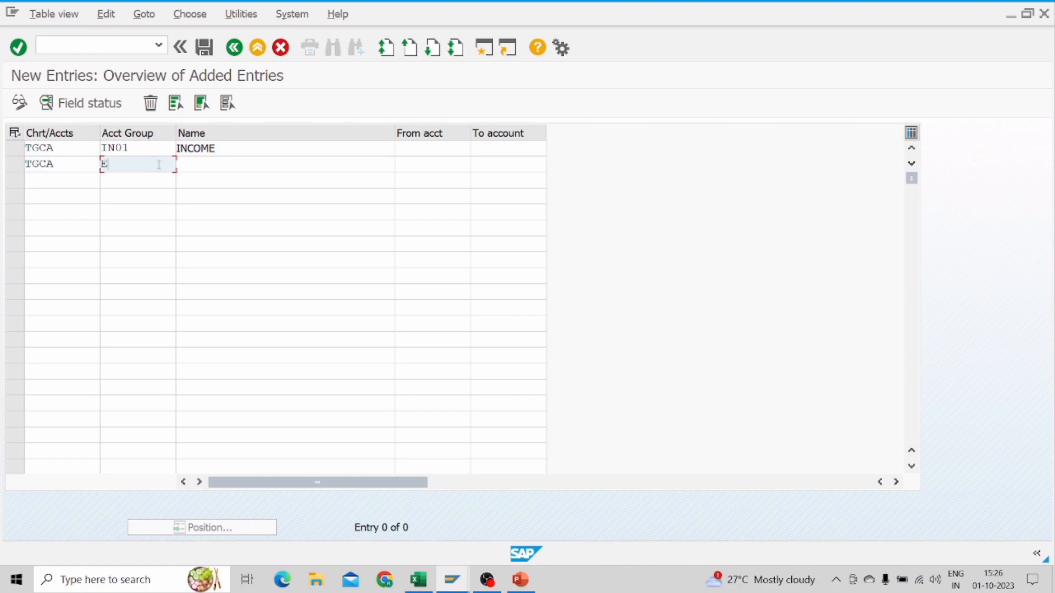
{"action": "type", "text": "X01"}
{"action": "left_click", "coordinate": [213, 168]}
{"action": "type", "text": "EXPENCES"}
- Add account group AS01 named ASSETS for chart of accounts TGCA
{"action": "left_click", "coordinate": [61, 179]}
{"action": "type", "text": "TGCA"}
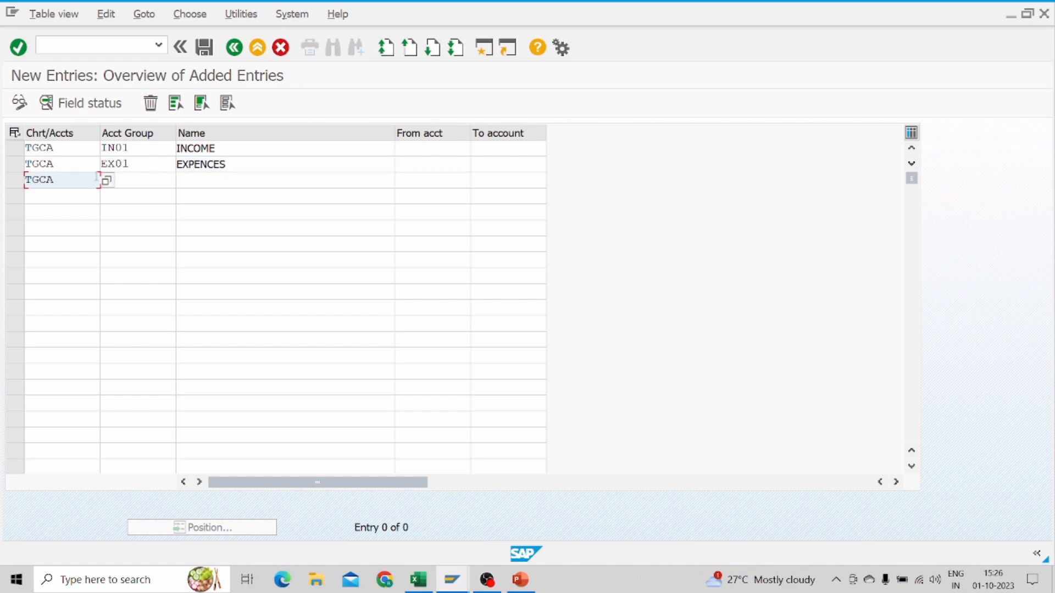
{"action": "left_click", "coordinate": [136, 181]}
{"action": "type", "text": "A"}
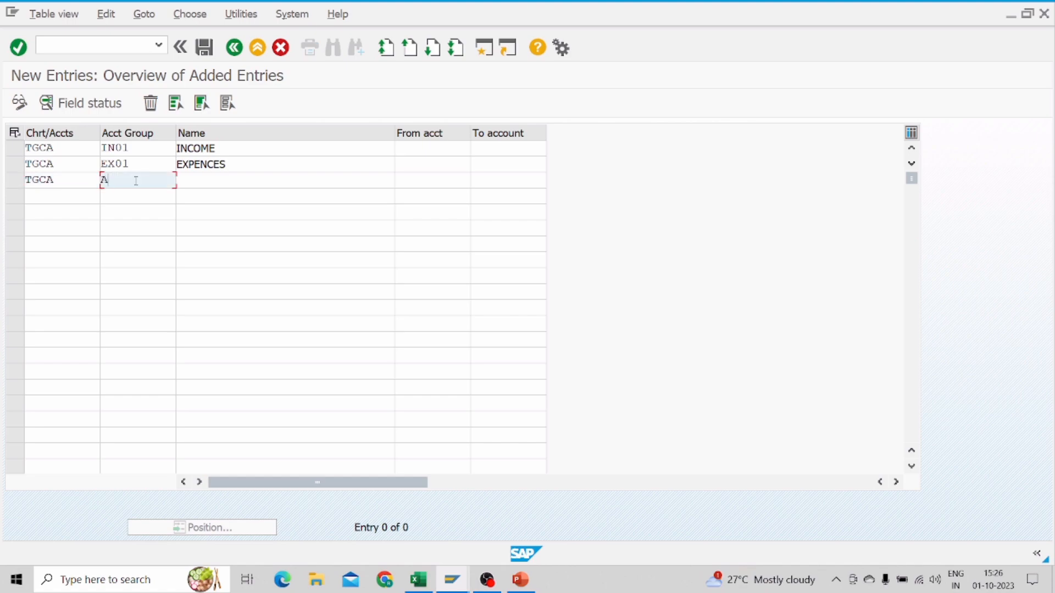
{"action": "type", "text": "S01"}
{"action": "left_click", "coordinate": [223, 183]}
{"action": "type", "text": "ASSETS"}
- Add account group LI01 named LIABILITY for chart of accounts TGCA
{"action": "left_click", "coordinate": [87, 196]}
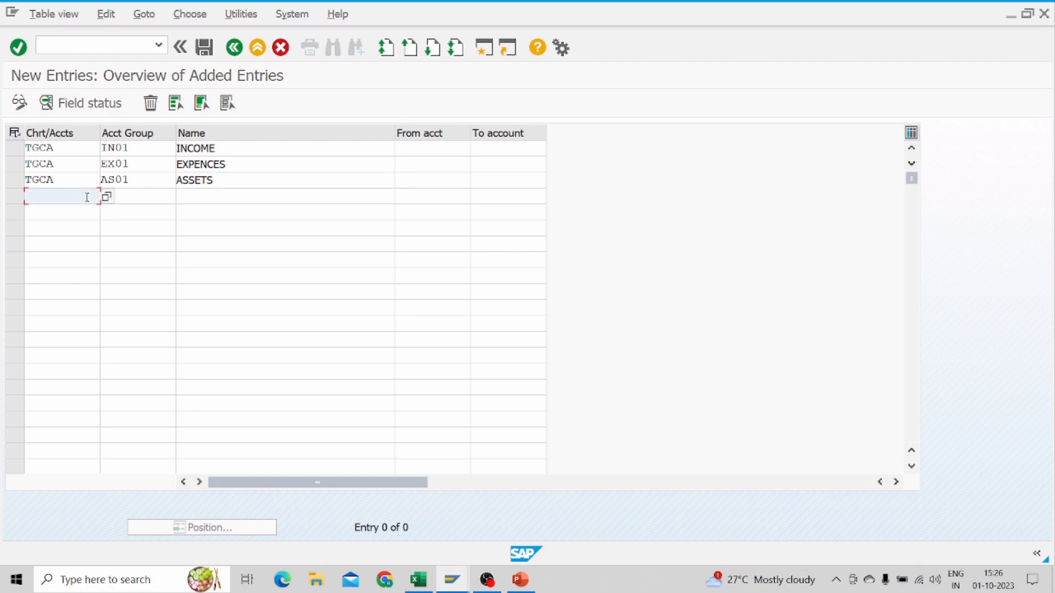
{"action": "type", "text": "TGCA"}
{"action": "left_click", "coordinate": [156, 202]}
{"action": "type", "text": "LT01"}
{"action": "left_click", "coordinate": [195, 199]}
{"action": "type", "text": "LIABILITY"}
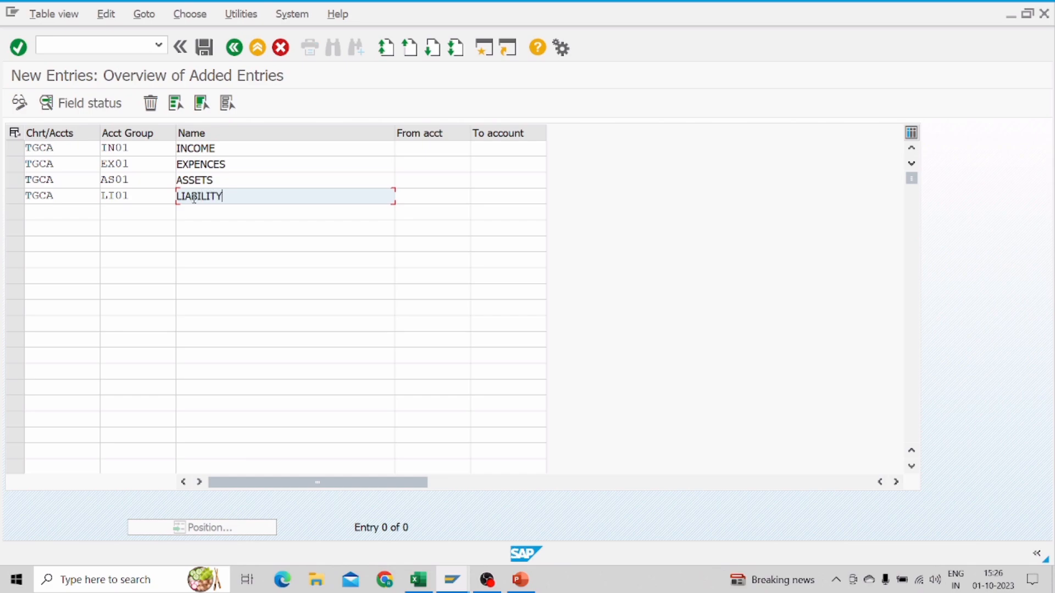
- Add account group RE01 named RECO ACCOUNT for chart of accounts TGCA below the LIABILITY entry
{"action": "left_click", "coordinate": [53, 211]}
{"action": "type", "text": "TGCA"}
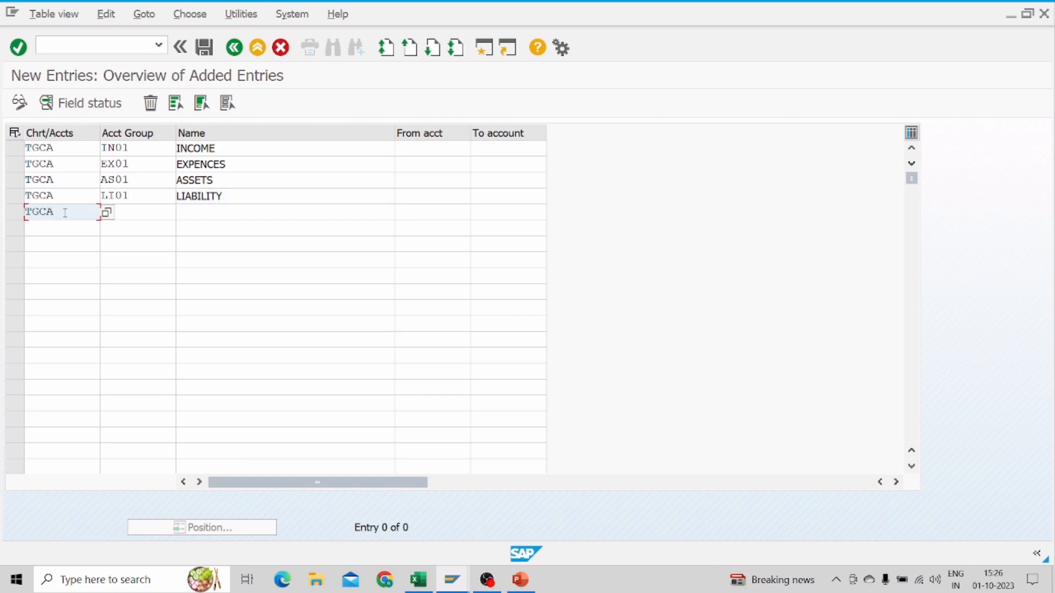
{"action": "left_click", "coordinate": [139, 214]}
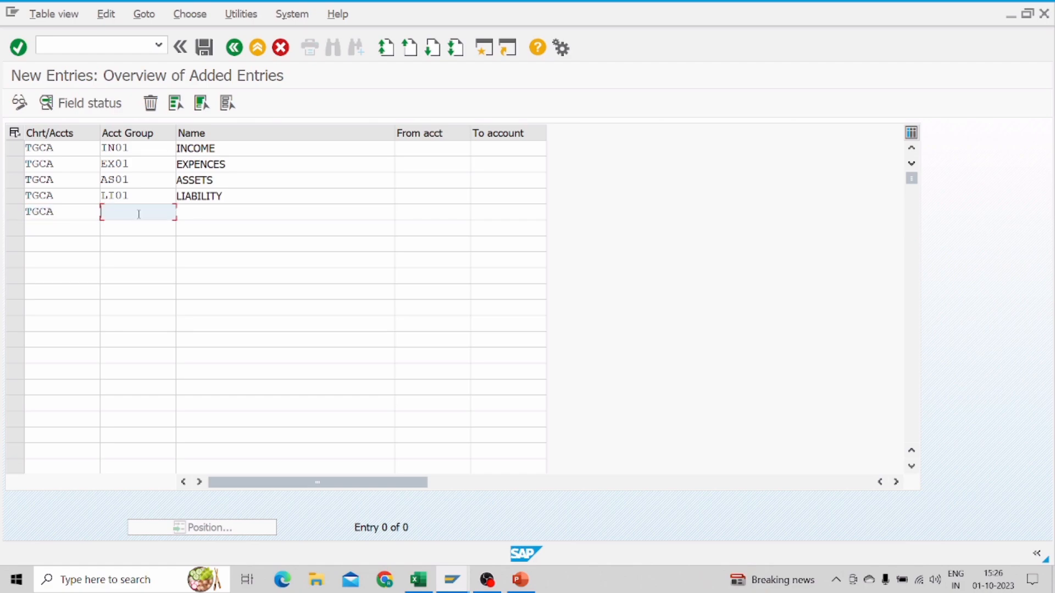
{"action": "type", "text": "RE01"}
{"action": "left_click", "coordinate": [195, 212]}
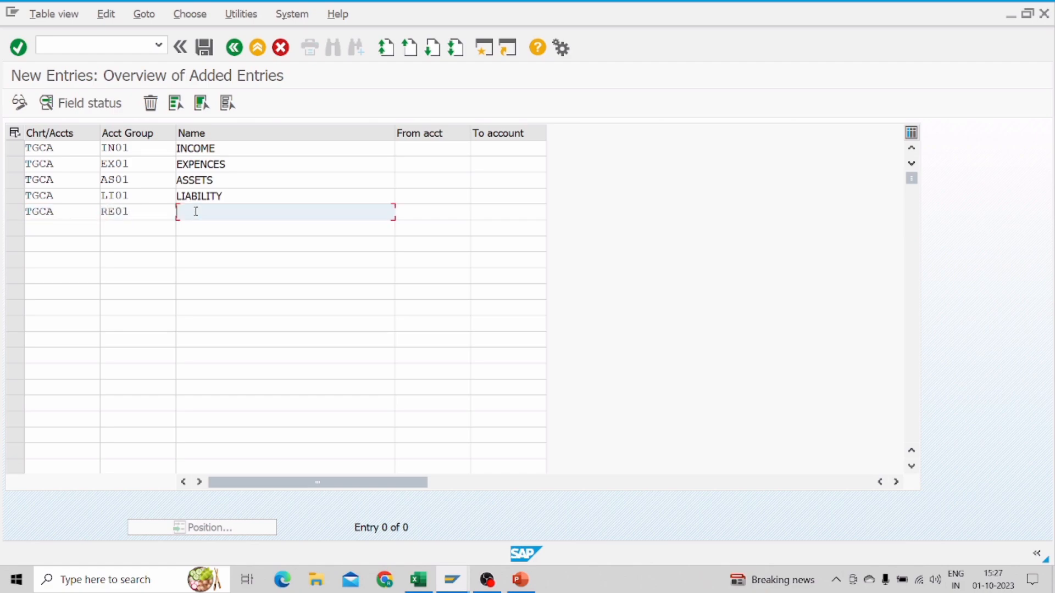
{"action": "type", "text": "RECD"}
{"action": "type", "text": " ACCOU"}
{"action": "type", "text": "NT"}
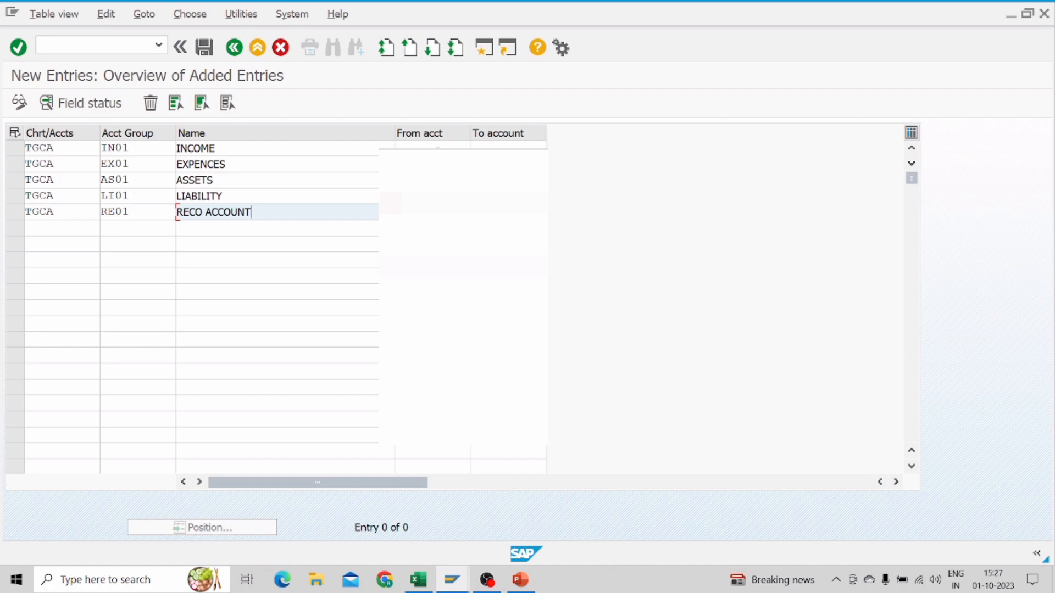
- Set the account number range of the INCOME group from 10000 to 11000
{"action": "left_click", "coordinate": [435, 148]}
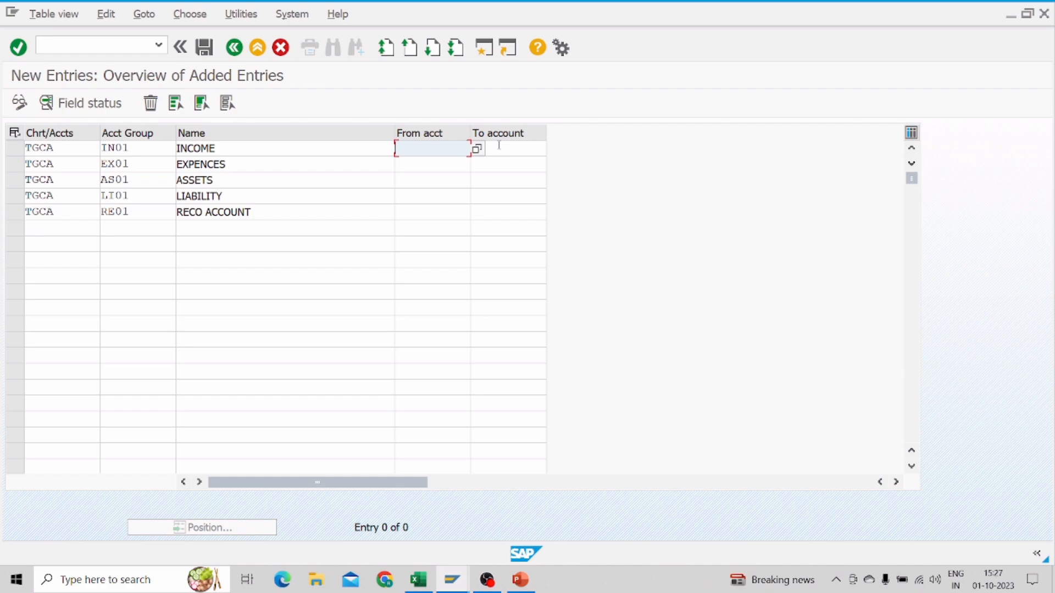
{"action": "type", "text": "10000"}
{"action": "left_click", "coordinate": [493, 146]}
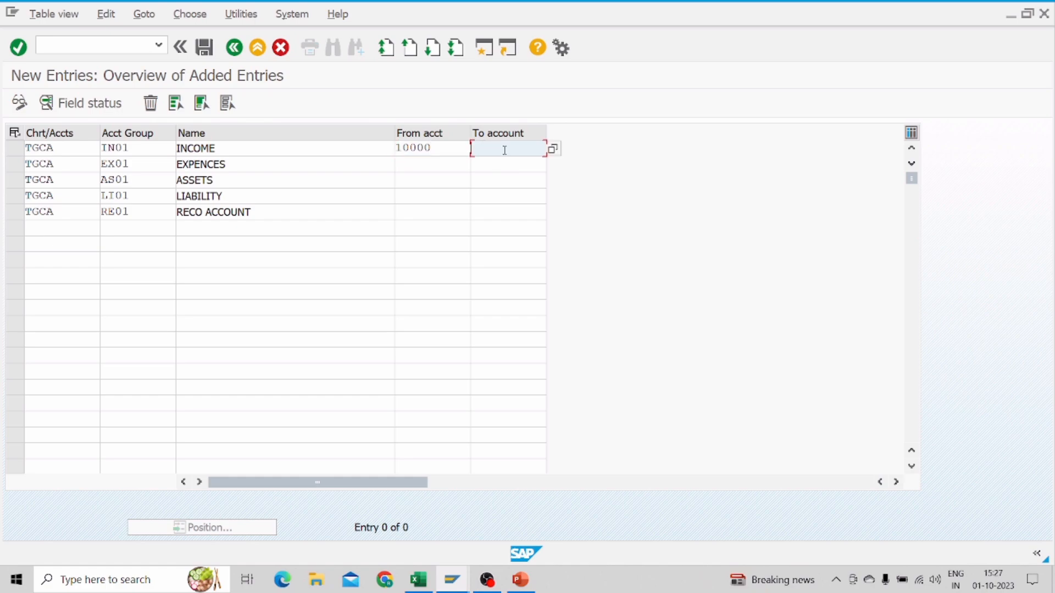
{"action": "left_click", "coordinate": [433, 149]}
{"action": "left_click_drag", "start_coordinate": [433, 149], "coordinate": [400, 149]}
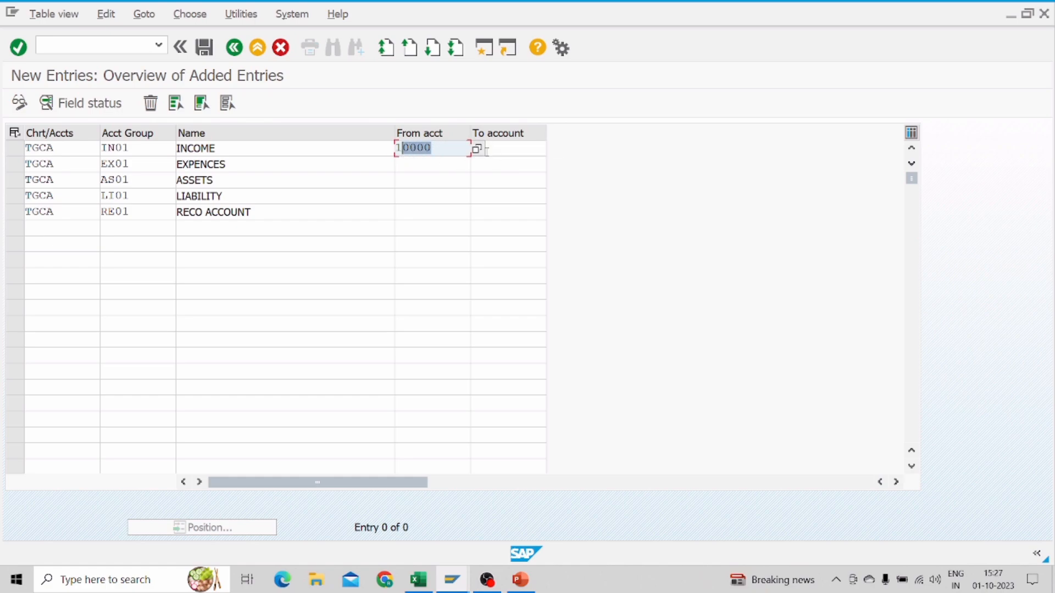
{"action": "left_click", "coordinate": [515, 152]}
{"action": "type", "text": "11000"}
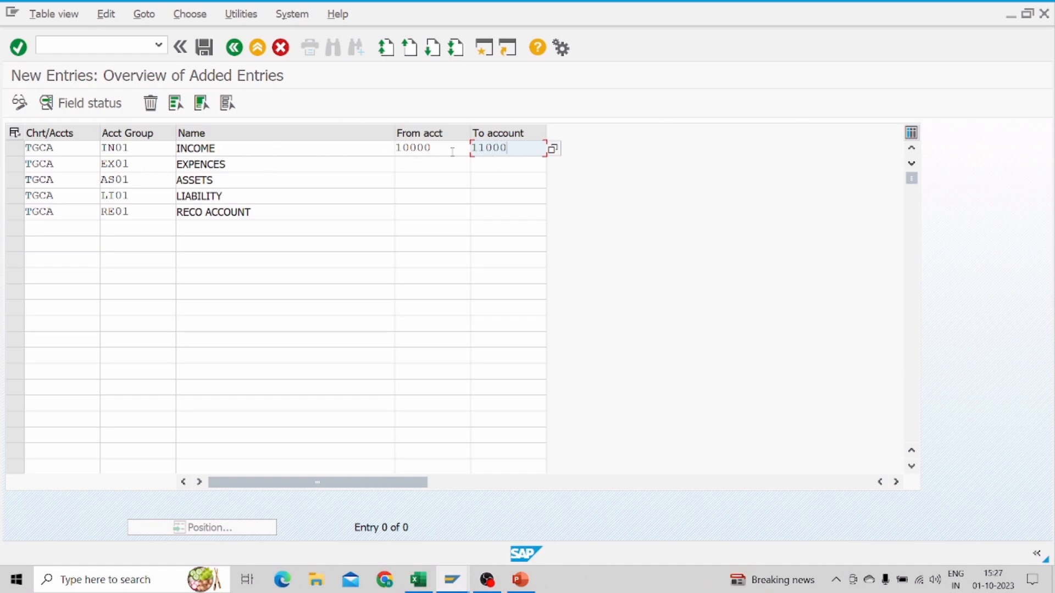
- Set the account ranges to 11001–12000 for EXPENCES and 12001–13000 for ASSETS
{"action": "left_click", "coordinate": [421, 165]}
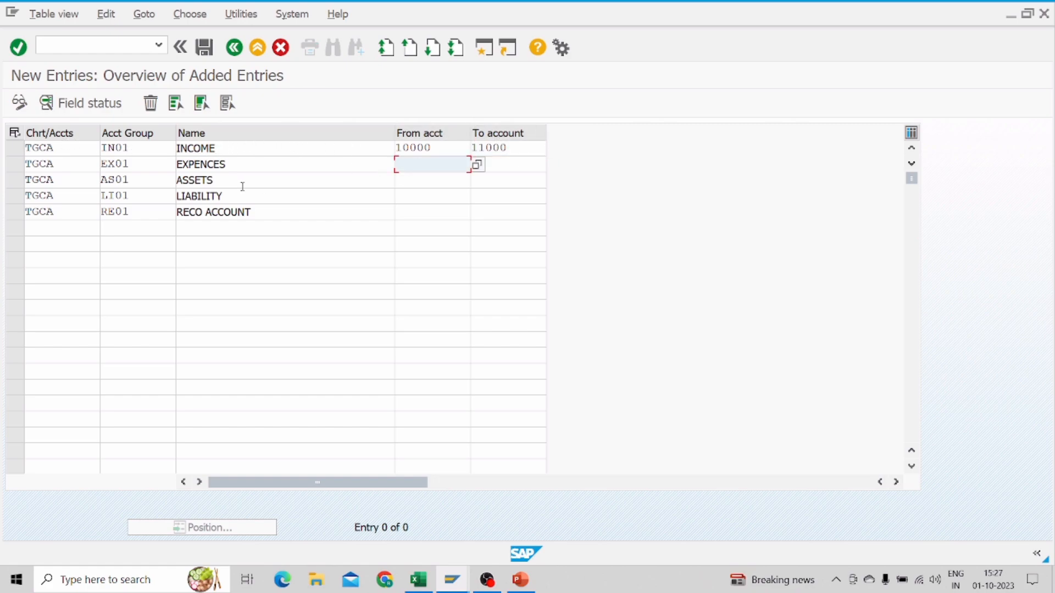
{"action": "type", "text": "11001"}
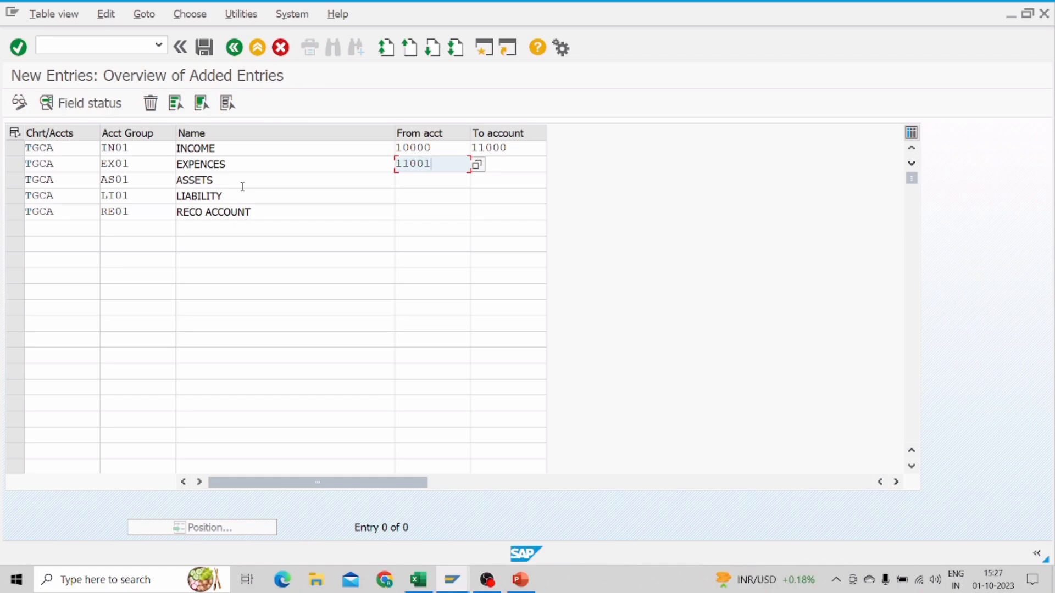
{"action": "left_click", "coordinate": [516, 165]}
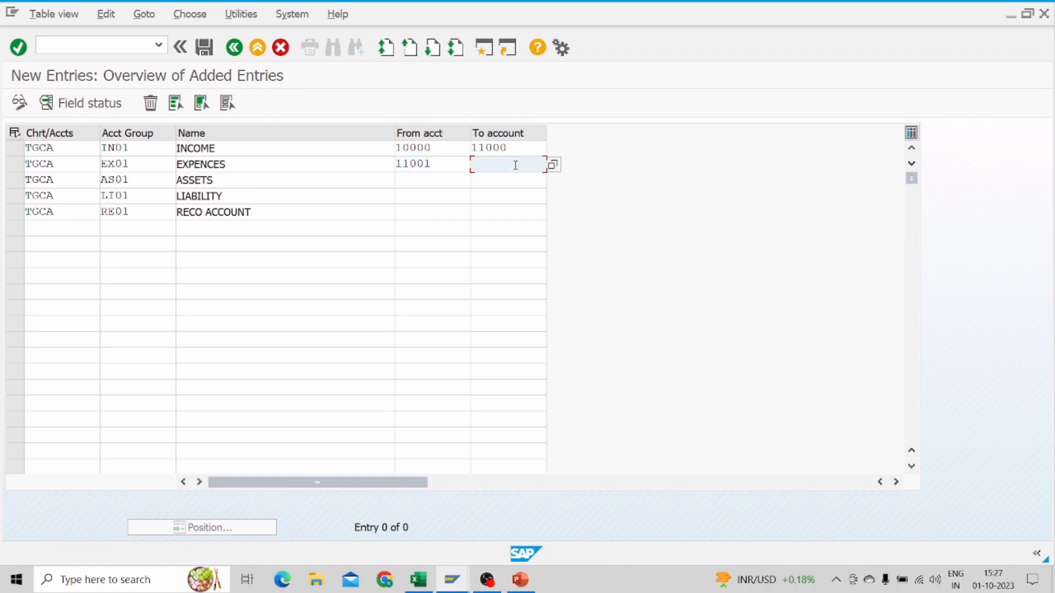
{"action": "type", "text": "12000"}
{"action": "left_click", "coordinate": [462, 180]}
{"action": "type", "text": "12001"}
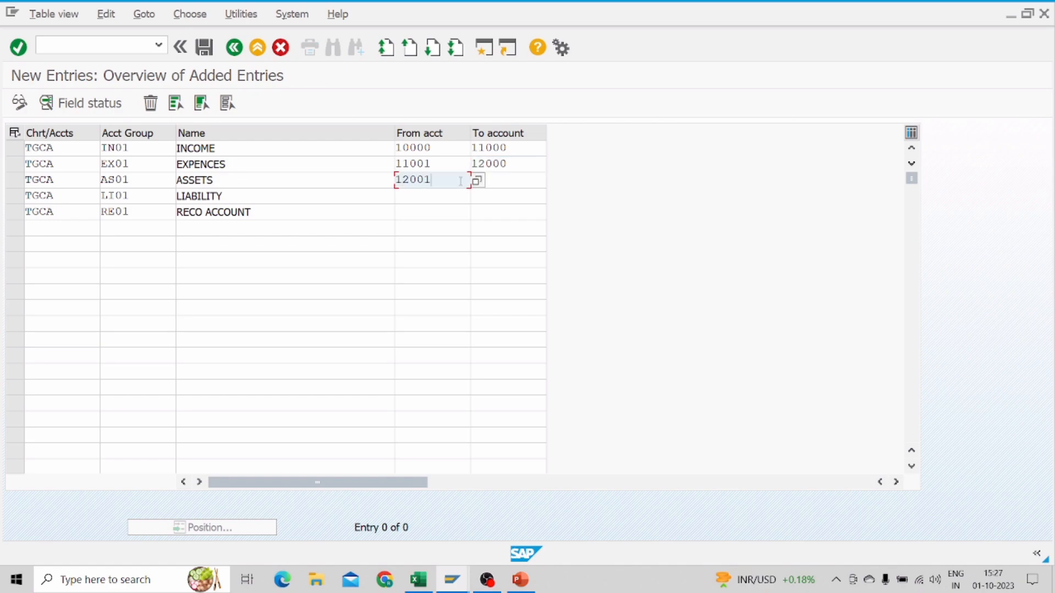
{"action": "left_click", "coordinate": [511, 178]}
{"action": "type", "text": "13000"}
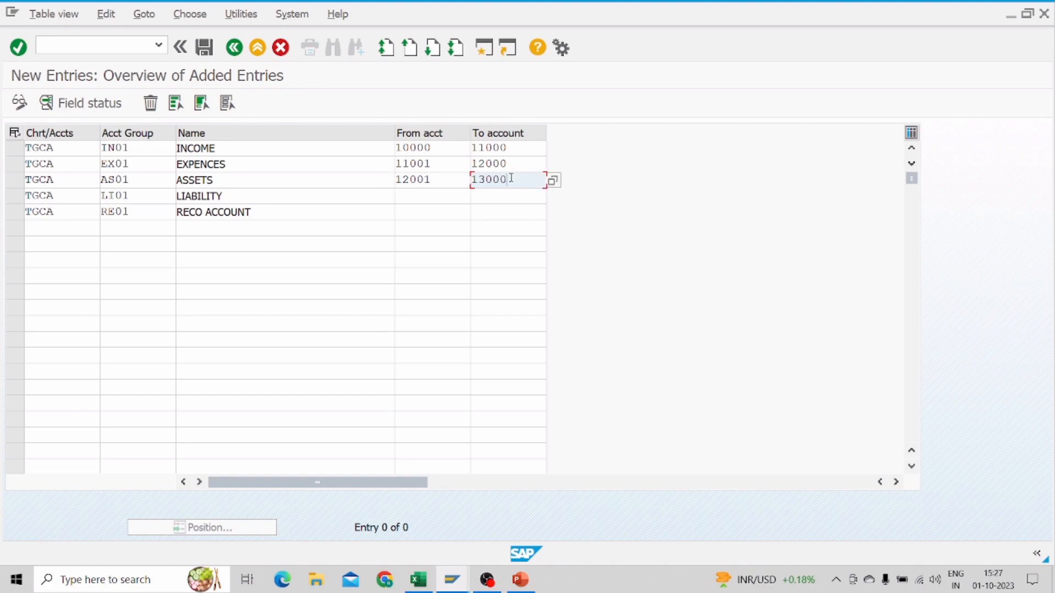
- Set the account ranges to 13001–14000 for LIABILITY and 14001–15000 for RECO ACCOUNT
{"action": "left_click", "coordinate": [455, 196]}
{"action": "type", "text": "13001"}
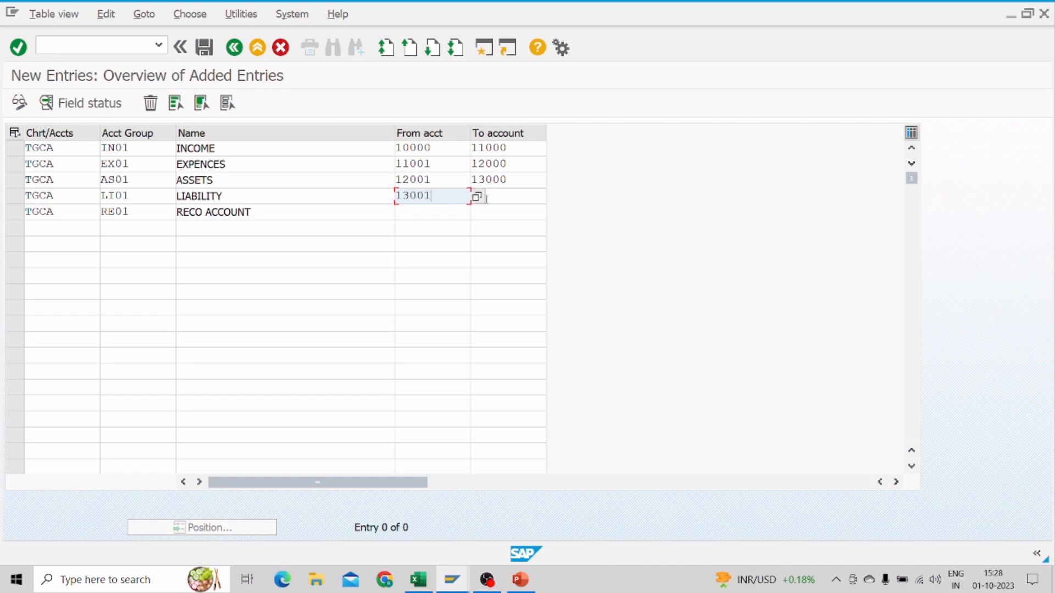
{"action": "left_click", "coordinate": [483, 199]}
{"action": "type", "text": "14000"}
{"action": "left_click", "coordinate": [448, 216]}
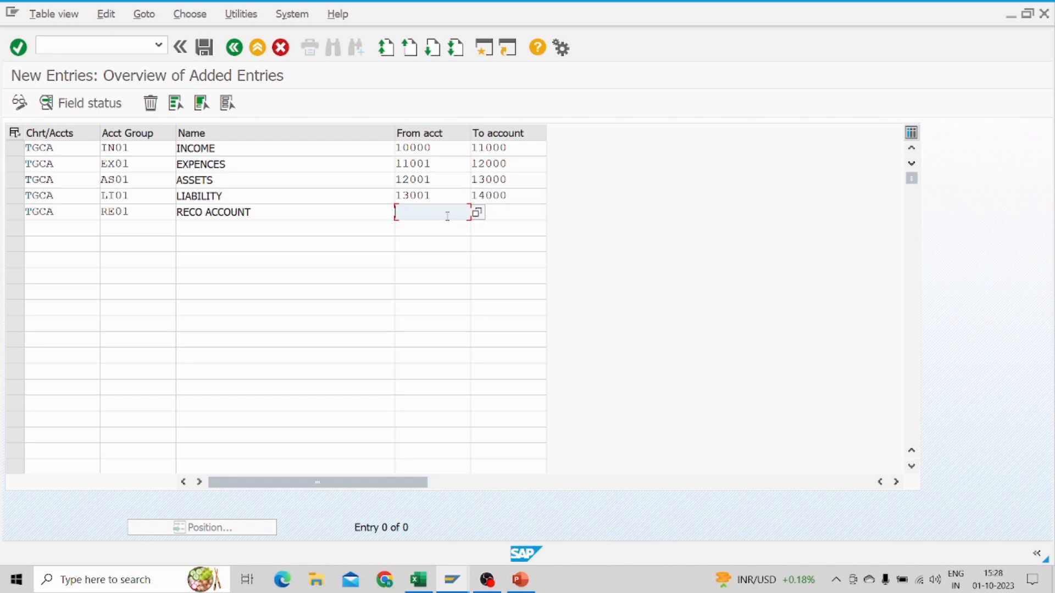
{"action": "type", "text": "14001"}
{"action": "left_click", "coordinate": [502, 207]}
{"action": "type", "text": "15000"}
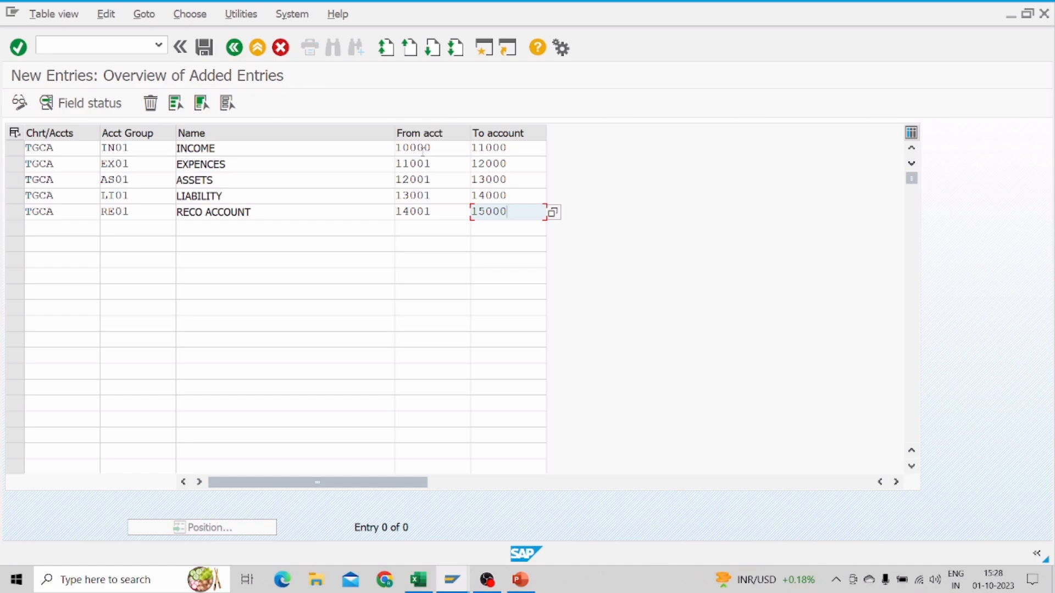
- Save the new G/L account groups, confirm the customizing request, and return to the implementation guide
{"action": "left_click", "coordinate": [204, 47]}
{"action": "left_click", "coordinate": [283, 275]}
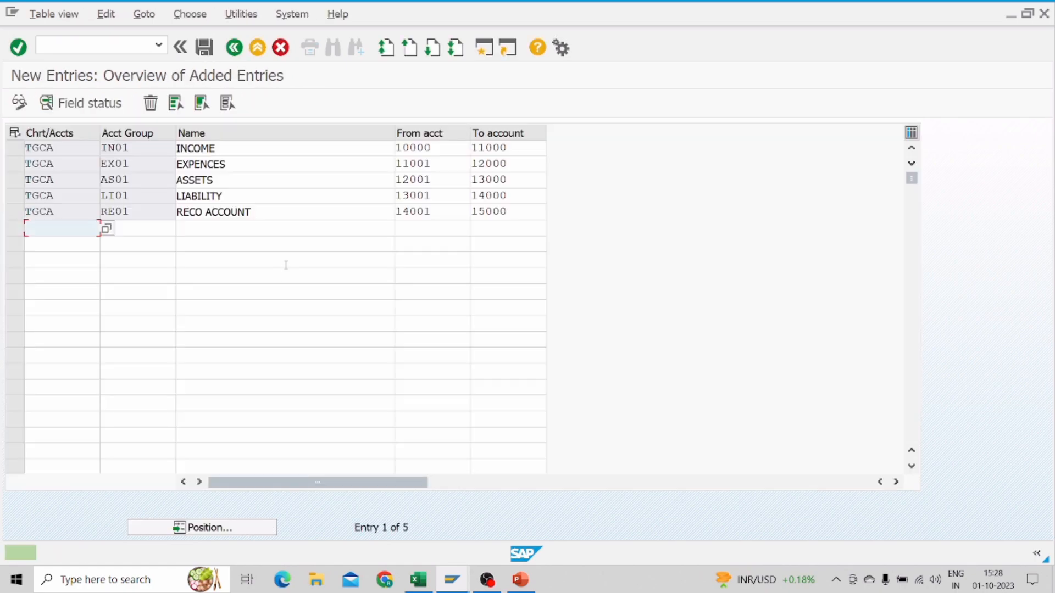
{"action": "left_click", "coordinate": [234, 49]}
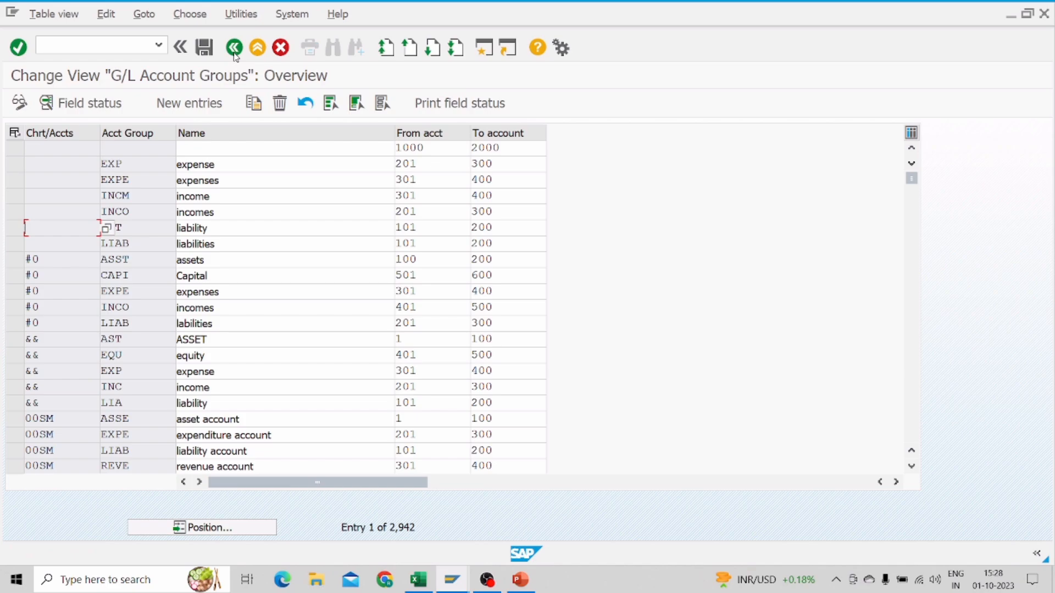
{"action": "left_click", "coordinate": [234, 50]}
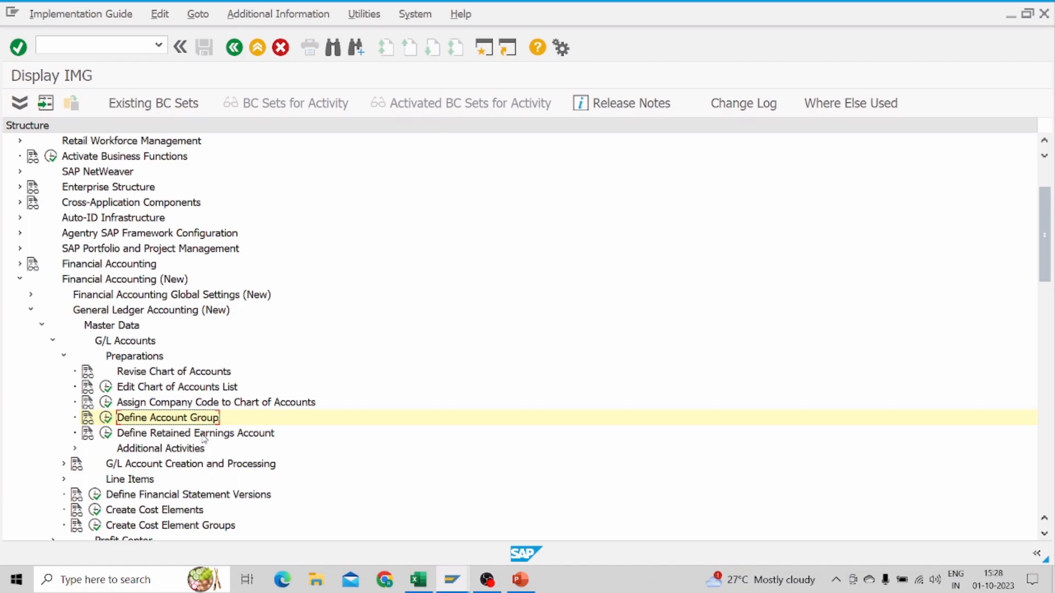
- Open Define Retained Earnings Account for chart of accounts TGCA and assign account 10000 to P&L statement account type X
{"action": "left_click", "coordinate": [108, 435]}
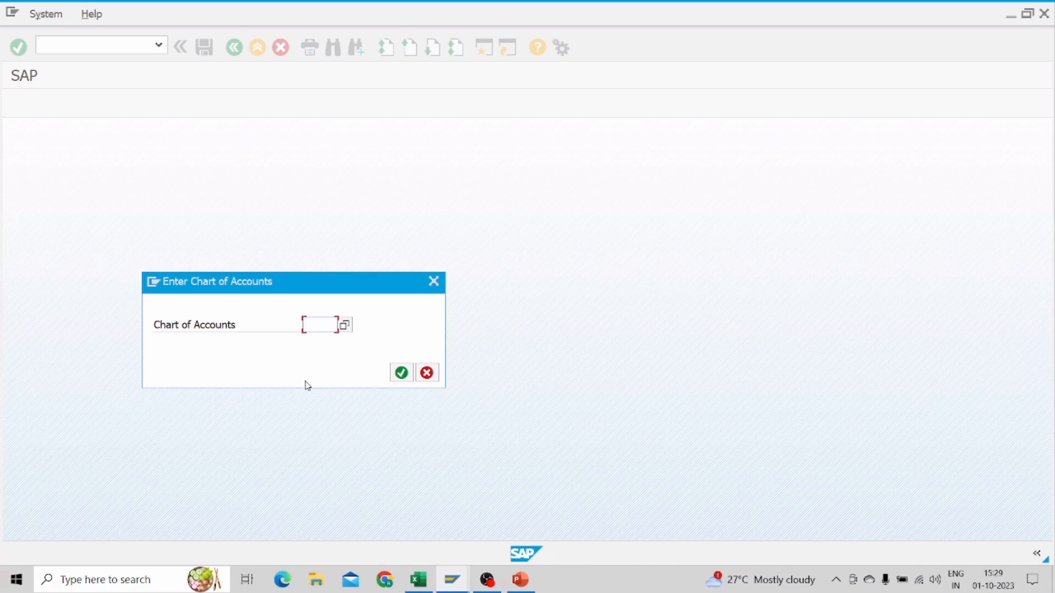
{"action": "type", "text": "TGCA"}
{"action": "left_click", "coordinate": [401, 372]}
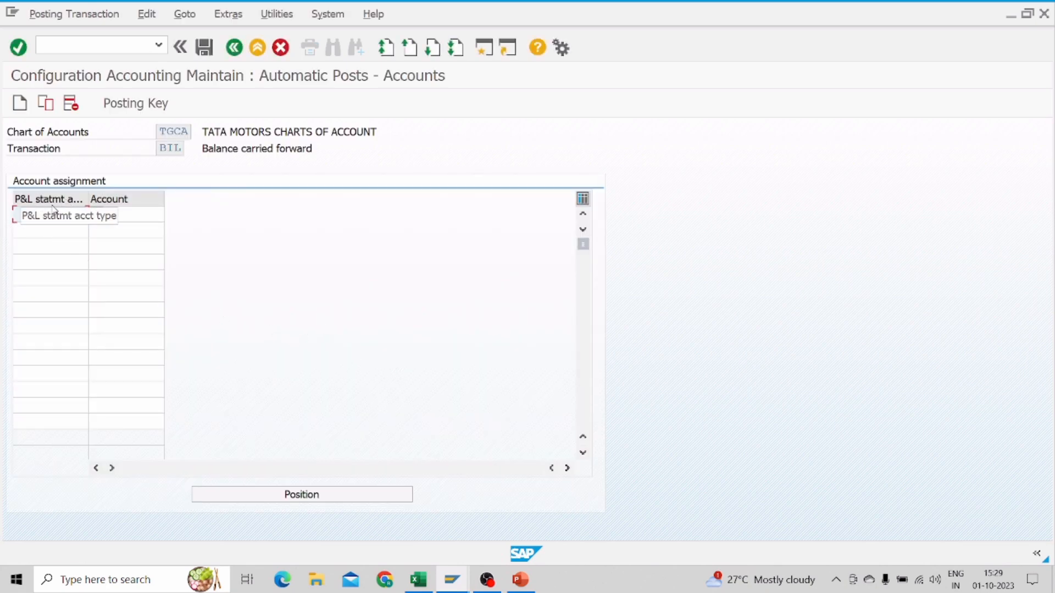
{"action": "type", "text": "X"}
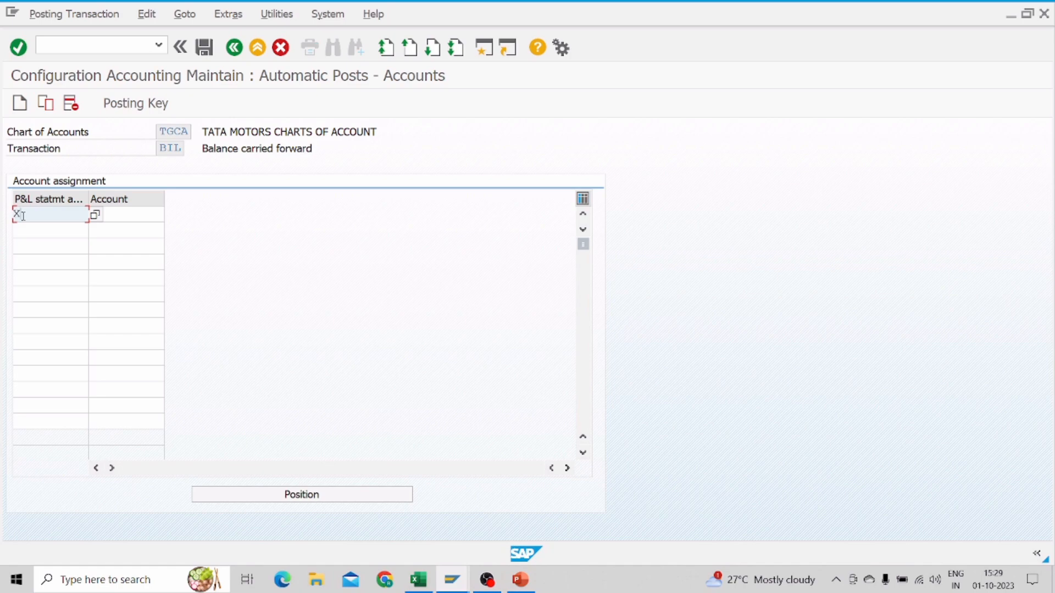
{"action": "left_click", "coordinate": [121, 216]}
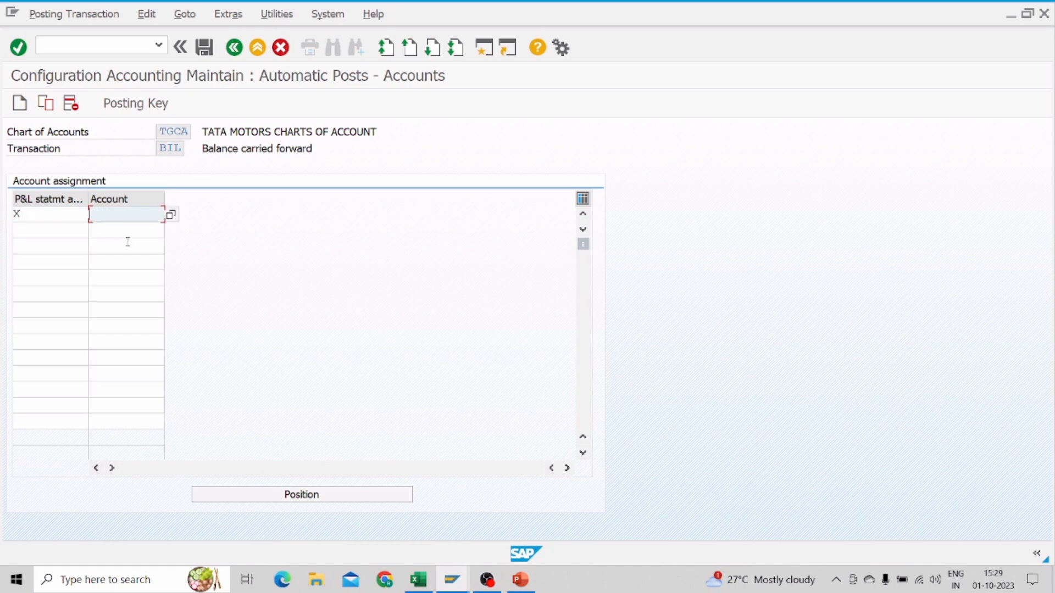
{"action": "type", "text": "10000"}
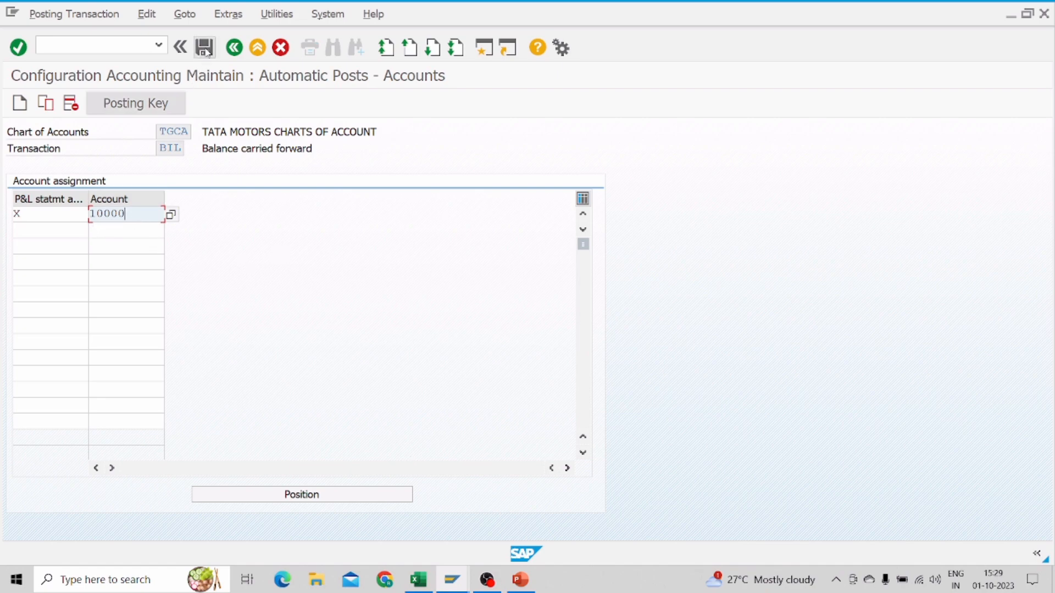
- Save the retained earnings assignment under the TATA GROUP customizing request and return to the implementation guide
{"action": "left_click", "coordinate": [204, 48]}
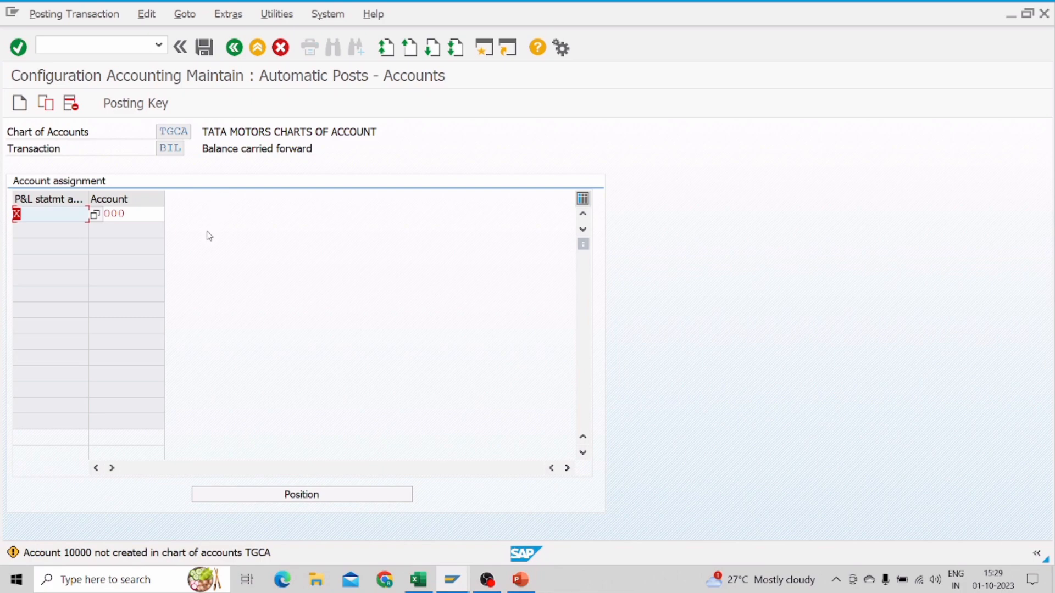
{"action": "key", "text": "Return"}
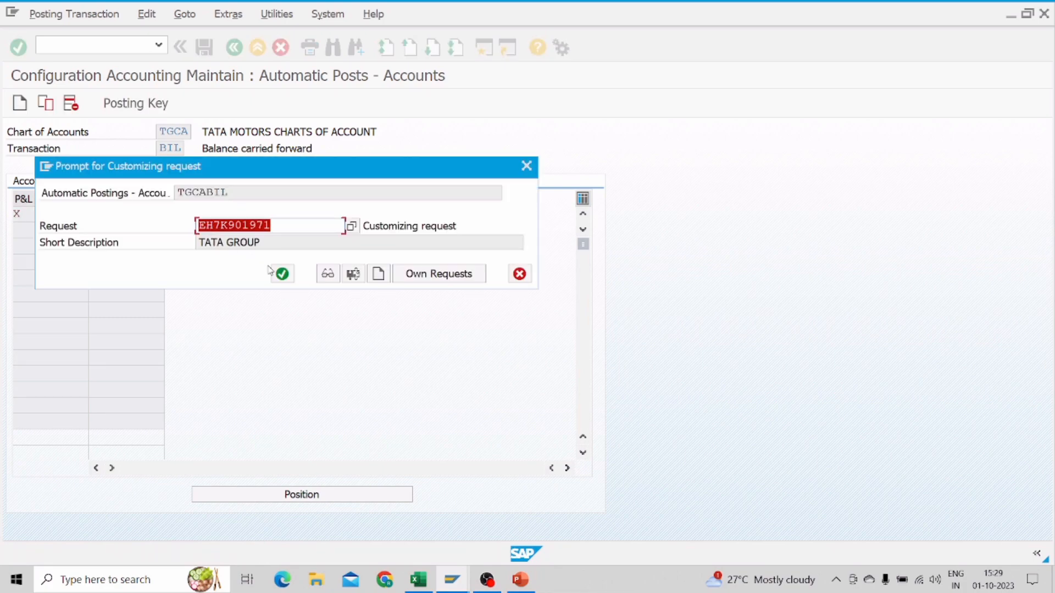
{"action": "left_click", "coordinate": [282, 274]}
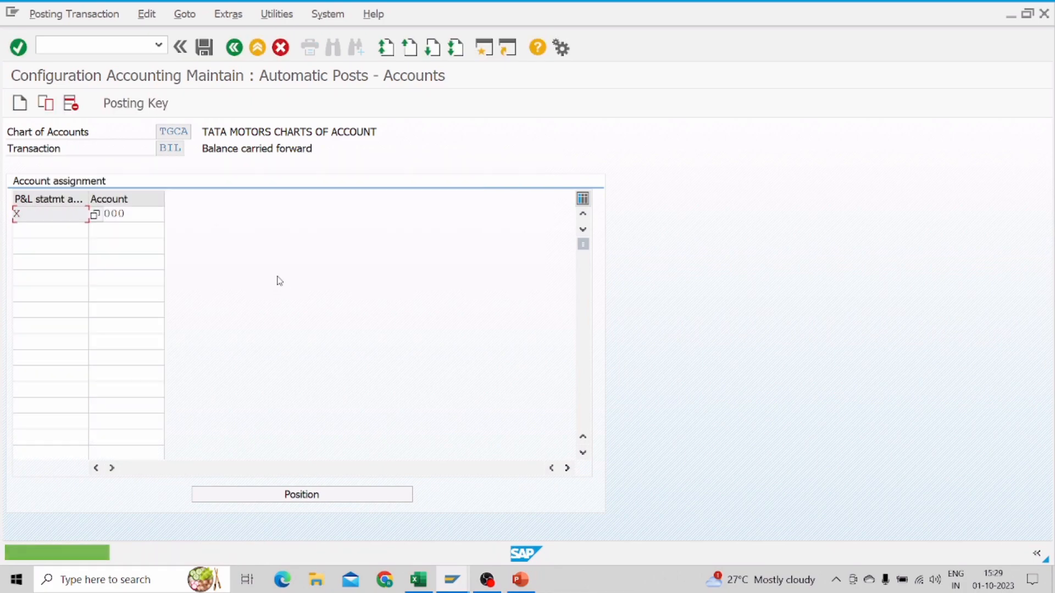
{"action": "left_click", "coordinate": [234, 48]}
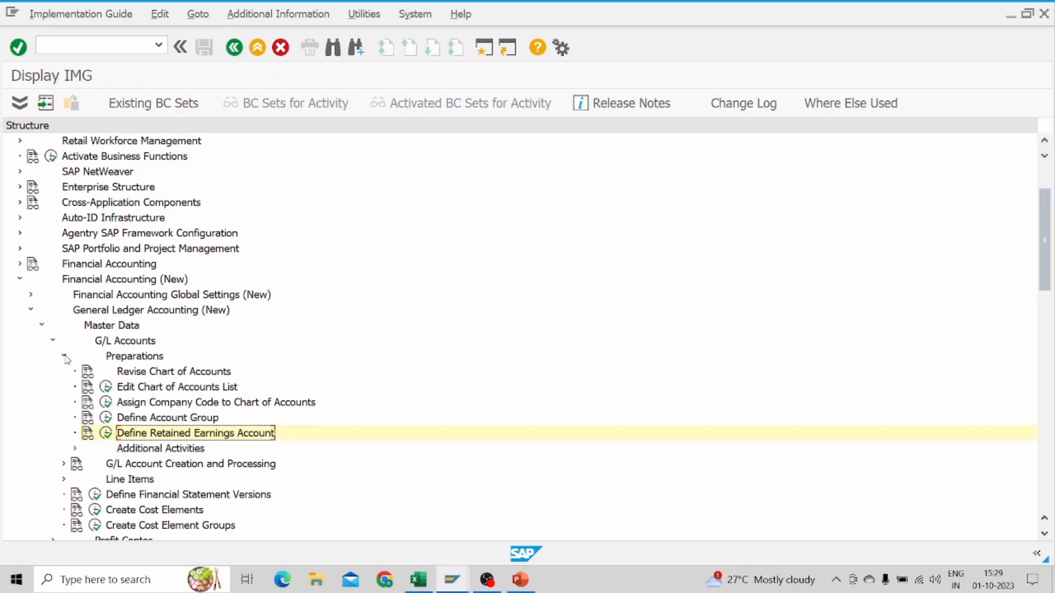
- Collapse General Ledger Accounting (New) and open Define Field Status Variants under Financial Accounting Global Settings (New), Ledgers, Fields
{"action": "left_click", "coordinate": [65, 356]}
{"action": "left_click", "coordinate": [53, 341]}
{"action": "left_click", "coordinate": [42, 325]}
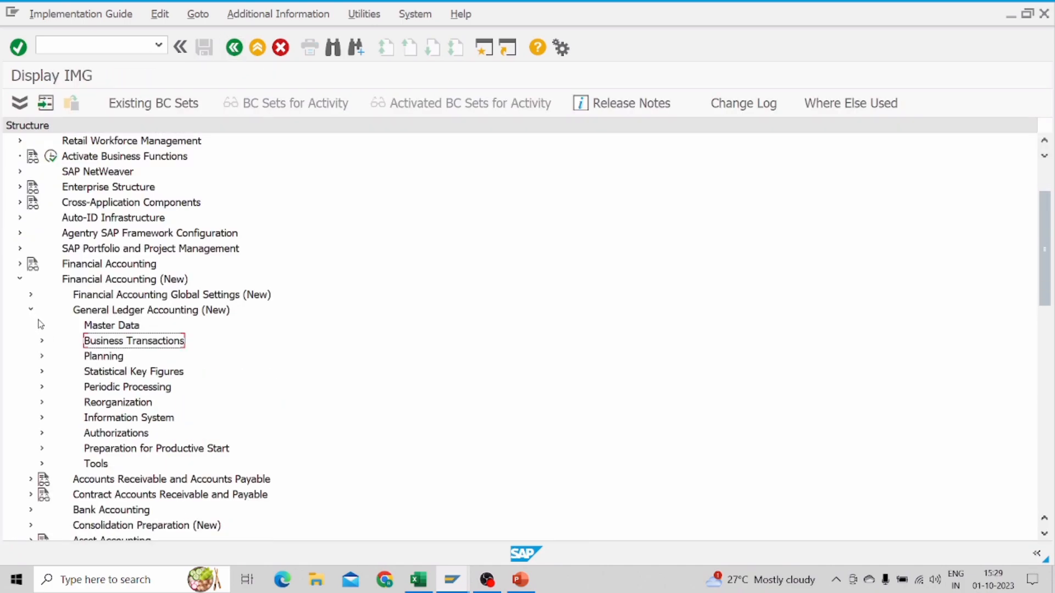
{"action": "left_click", "coordinate": [31, 311]}
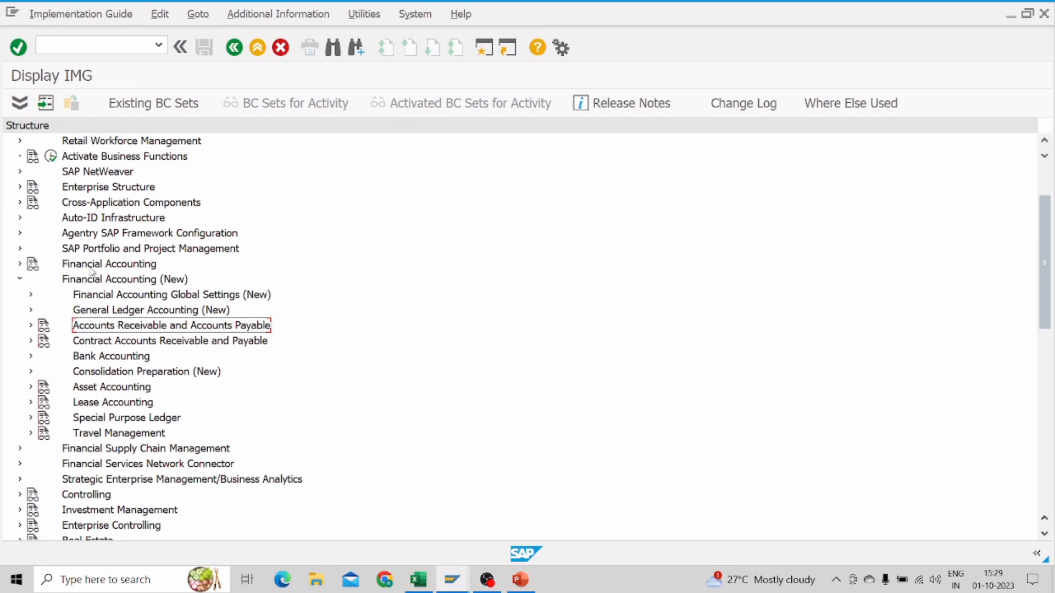
{"action": "left_click", "coordinate": [32, 295]}
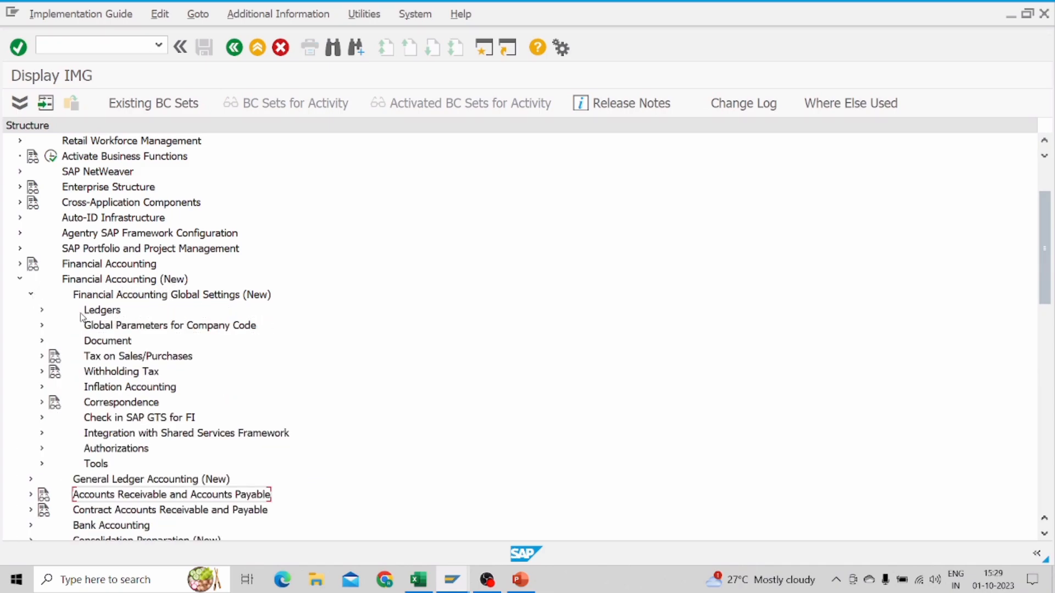
{"action": "left_click", "coordinate": [43, 311]}
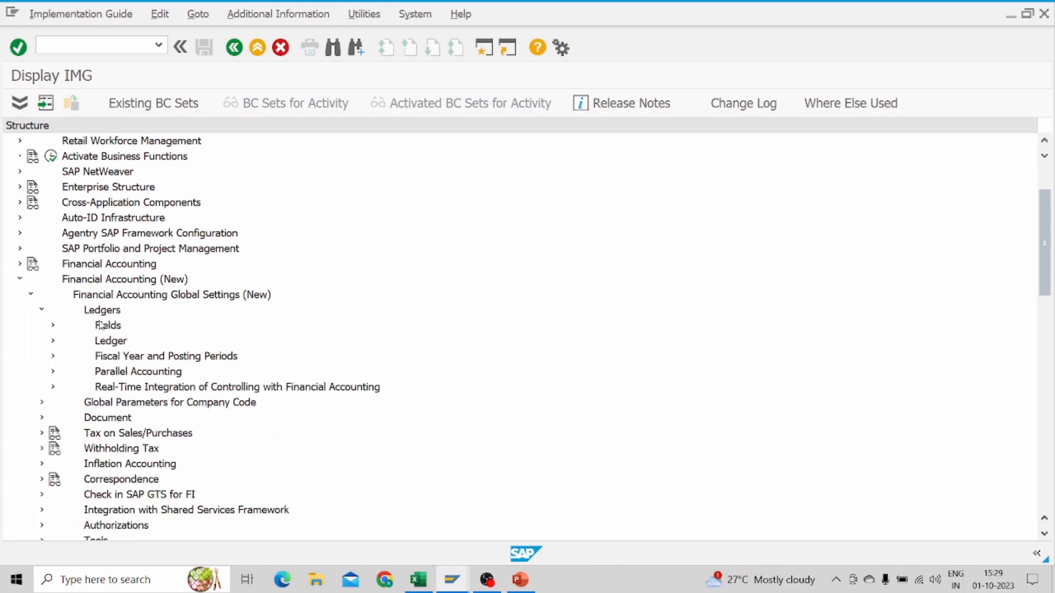
{"action": "left_click", "coordinate": [53, 325]}
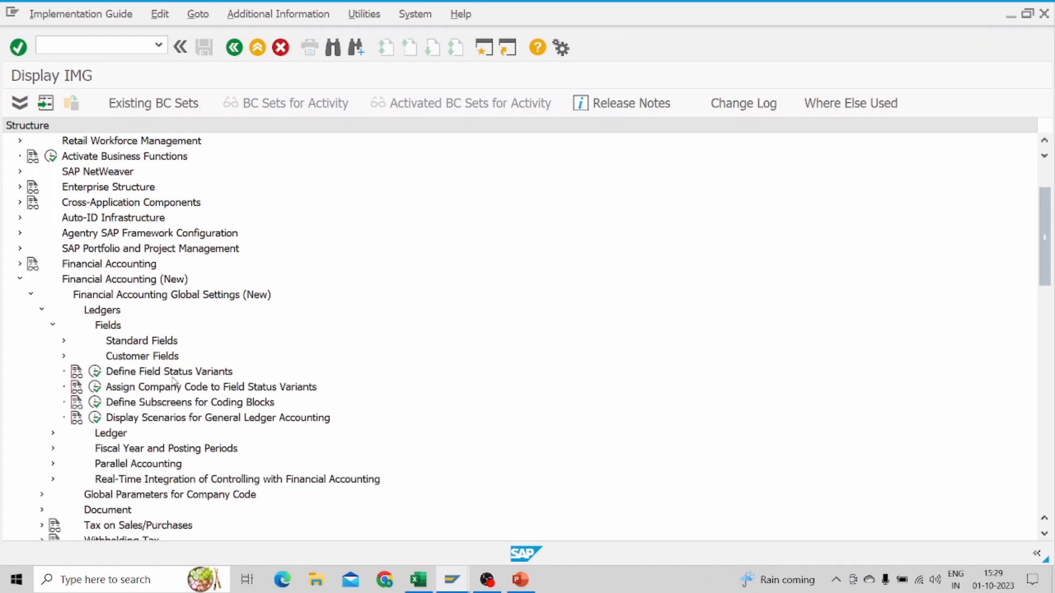
{"action": "left_click", "coordinate": [95, 371]}
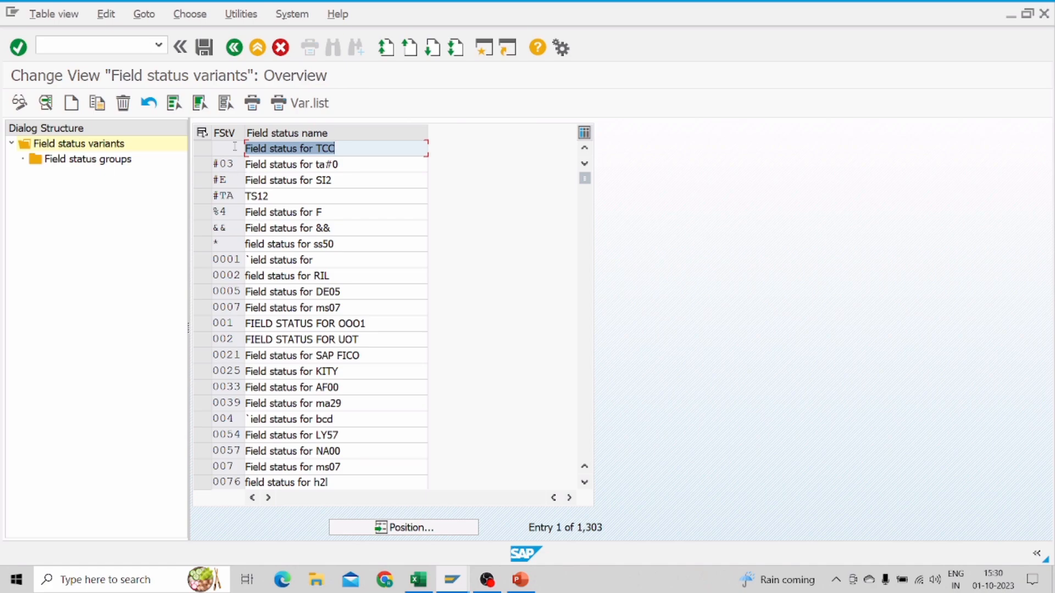
- Create field status variant TGFS named TATA MOTORS FIELD SV and save it under the TATA GROUP customizing request
{"action": "left_click", "coordinate": [73, 106]}
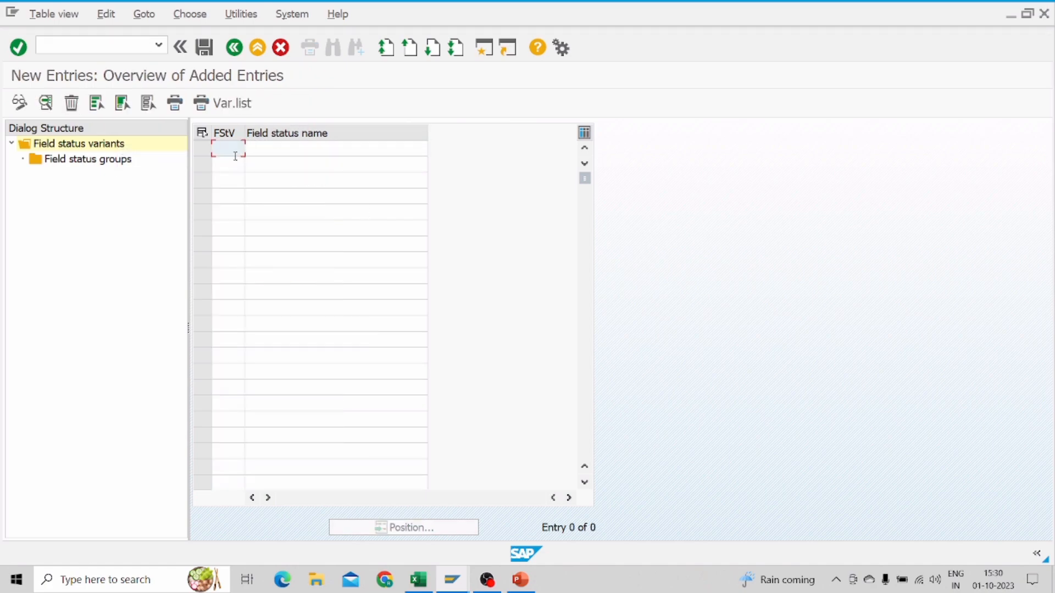
{"action": "type", "text": "TGFS"}
{"action": "left_click", "coordinate": [290, 151]}
{"action": "type", "text": "TATA"}
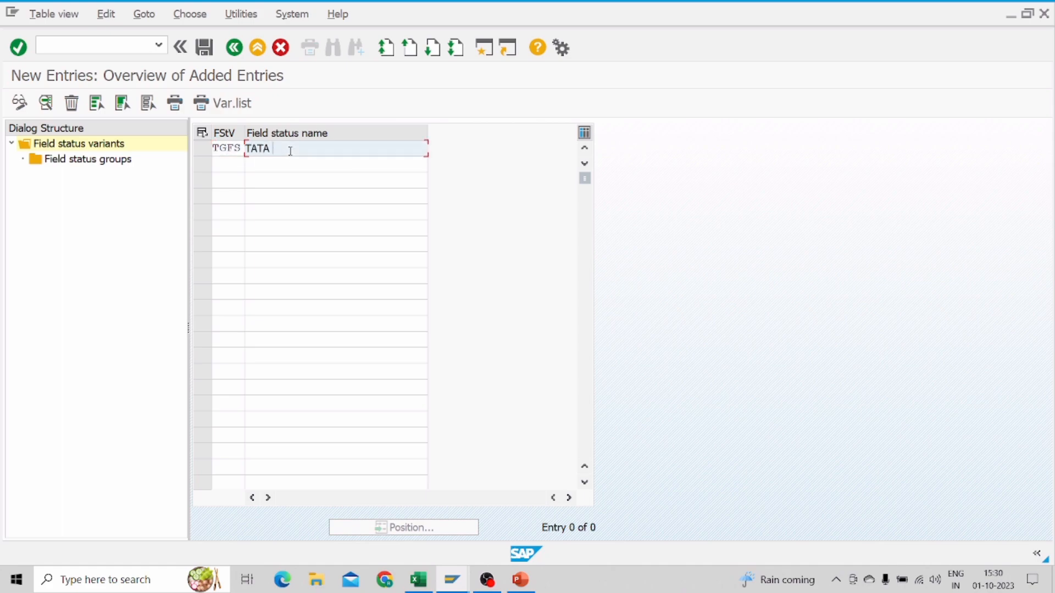
{"action": "type", "text": " MOTORS FIELD SV"}
{"action": "key", "text": "ctrl+s"}
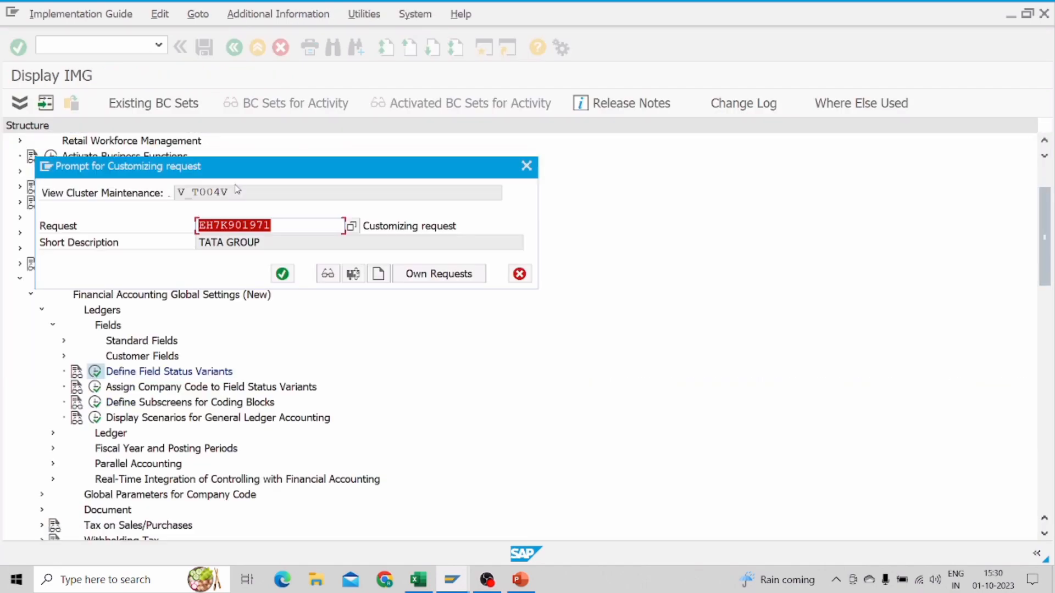
{"action": "left_click", "coordinate": [281, 273]}
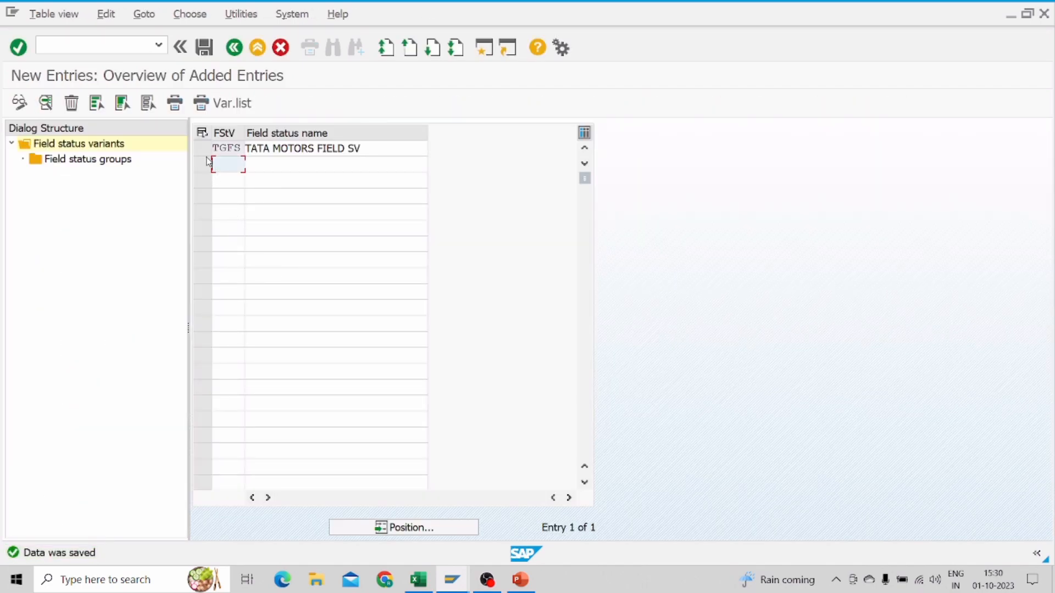
- Open the field status groups of variant TGFS and add group P&L with the text PROFIT AND LOSS
{"action": "left_click", "coordinate": [202, 148]}
{"action": "double_click", "coordinate": [112, 160]}
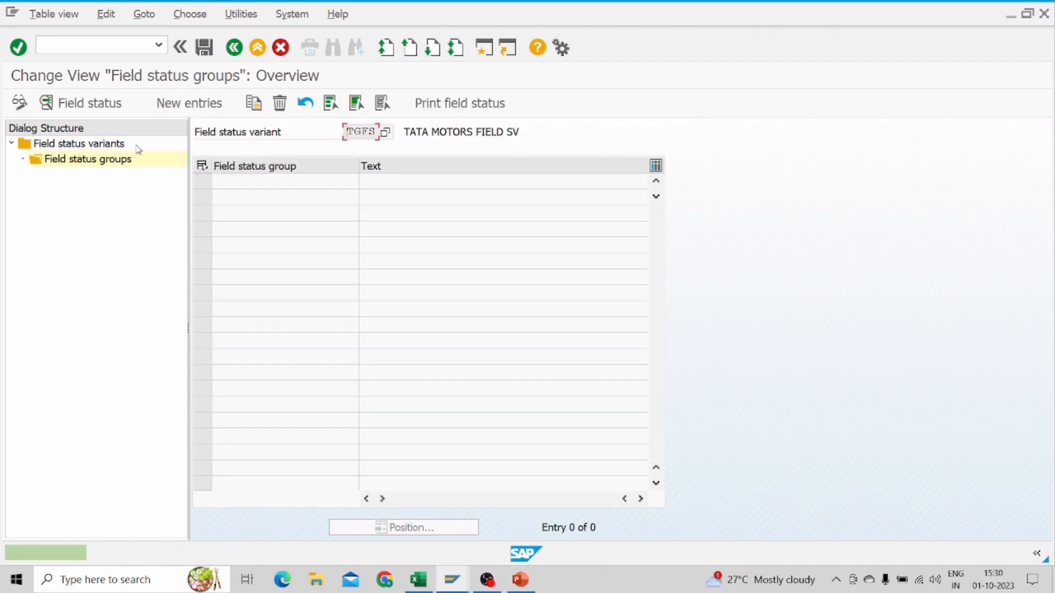
{"action": "left_click", "coordinate": [189, 103]}
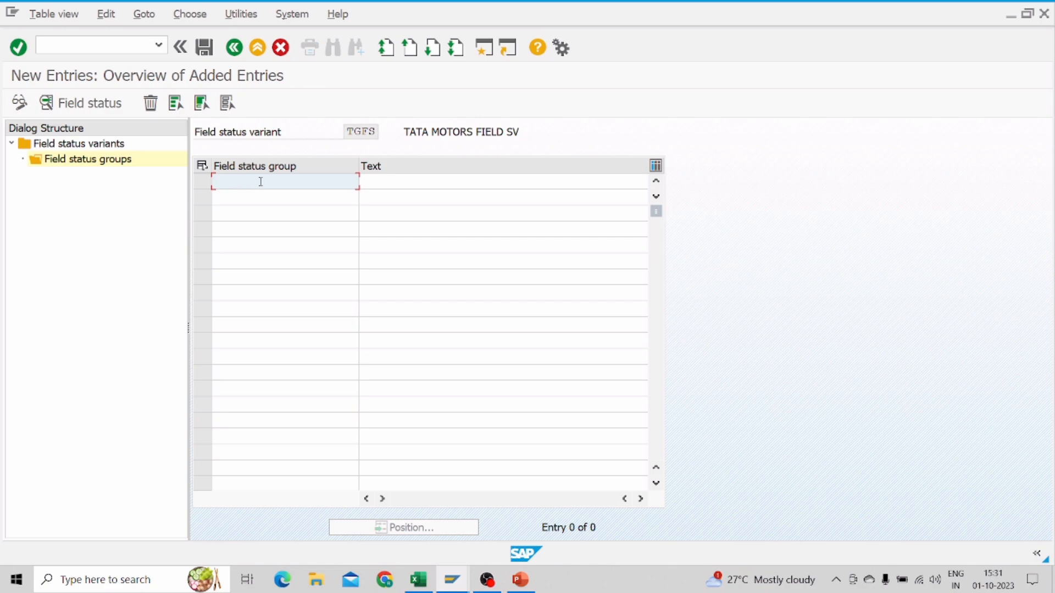
{"action": "type", "text": "P"}
{"action": "type", "text": "&I"}
{"action": "left_click", "coordinate": [407, 186]}
{"action": "type", "text": "PROFIT"}
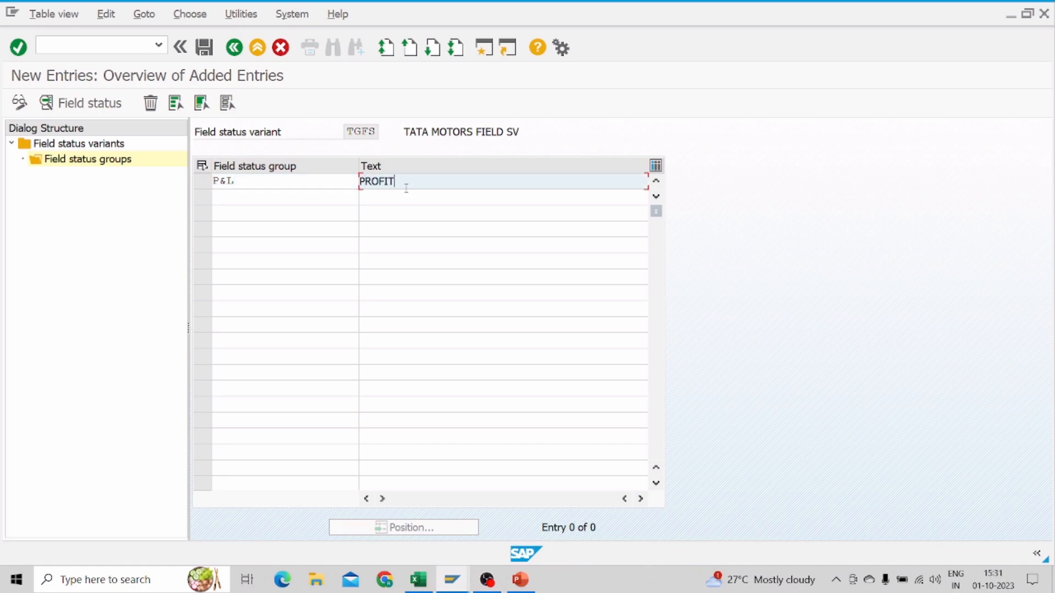
{"action": "type", "text": " AND LOSS"}
- Add field status group BAL with the text BALANCESHEET and save the groups
{"action": "left_click", "coordinate": [316, 199]}
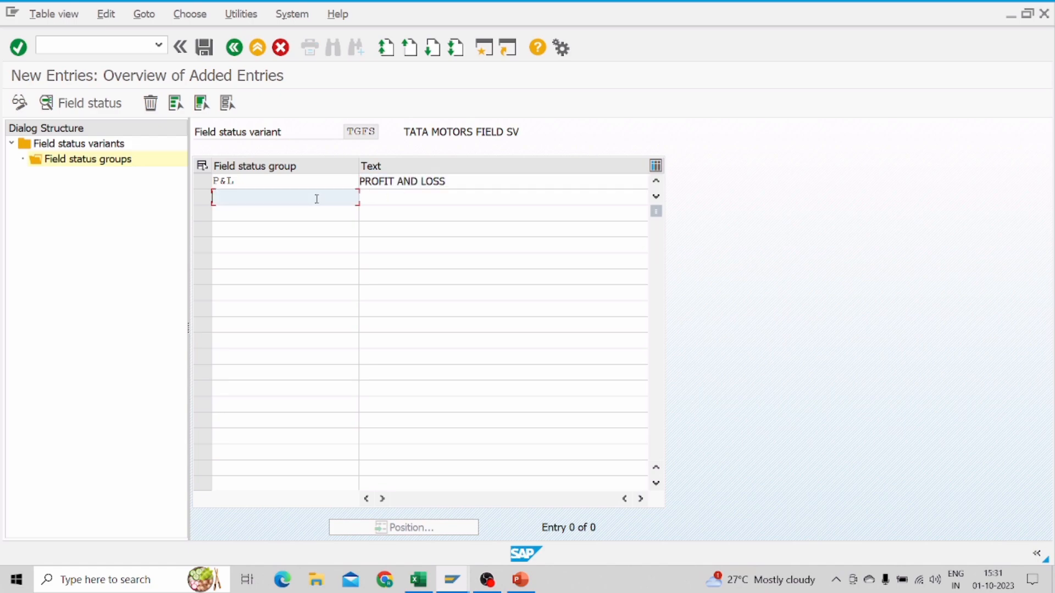
{"action": "type", "text": "BAL"}
{"action": "left_click", "coordinate": [391, 199]}
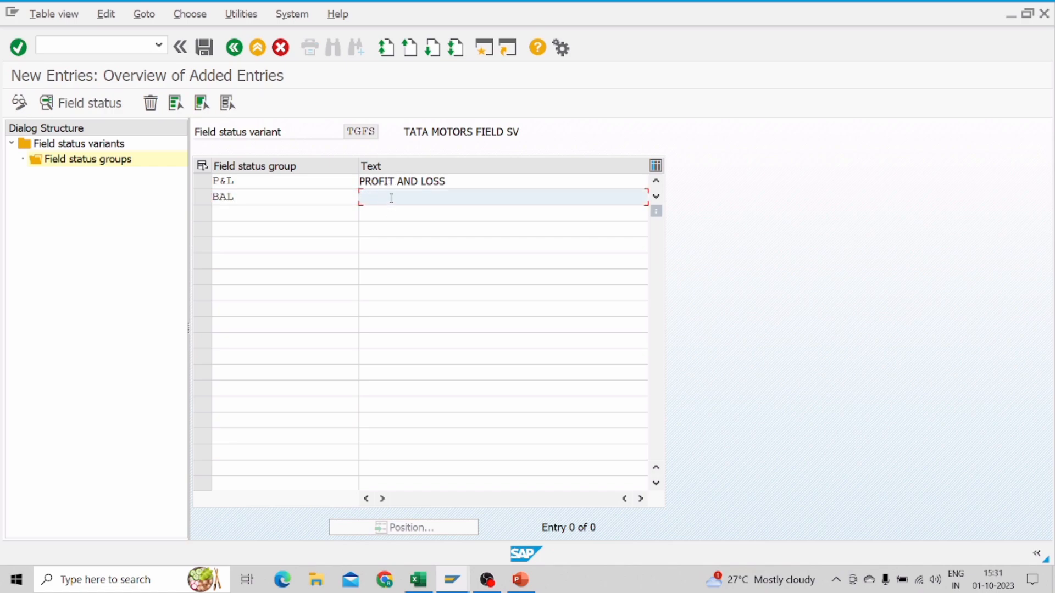
{"action": "type", "text": "BALA"}
{"action": "type", "text": "NCESH"}
{"action": "type", "text": "EEY"}
{"action": "type", "text": "T"}
{"action": "left_click", "coordinate": [204, 47]}
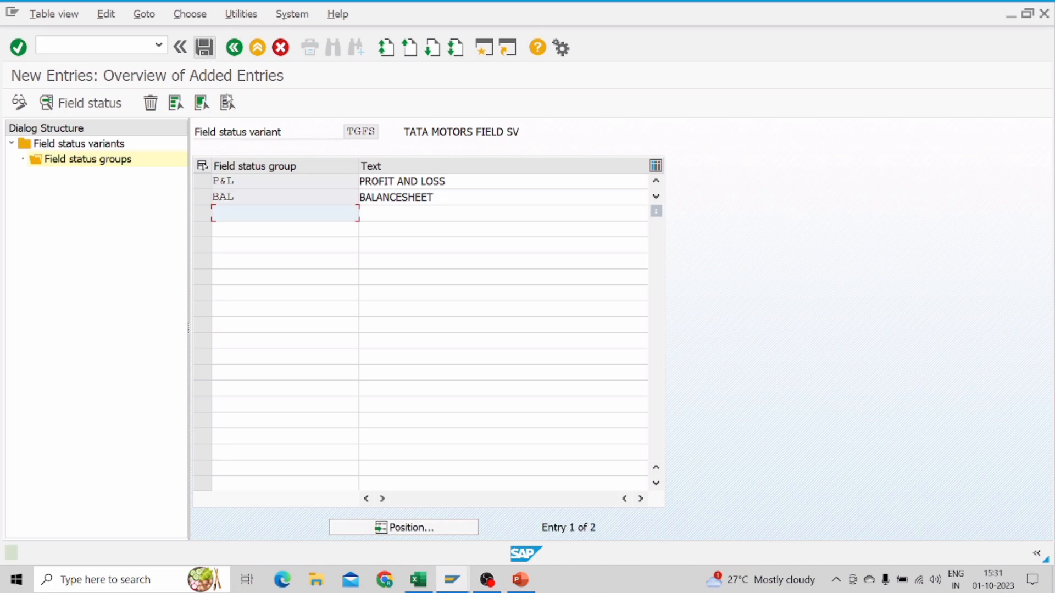
- Review the General data field statuses of group P&L, then return to the implementation guide
{"action": "double_click", "coordinate": [239, 182]}
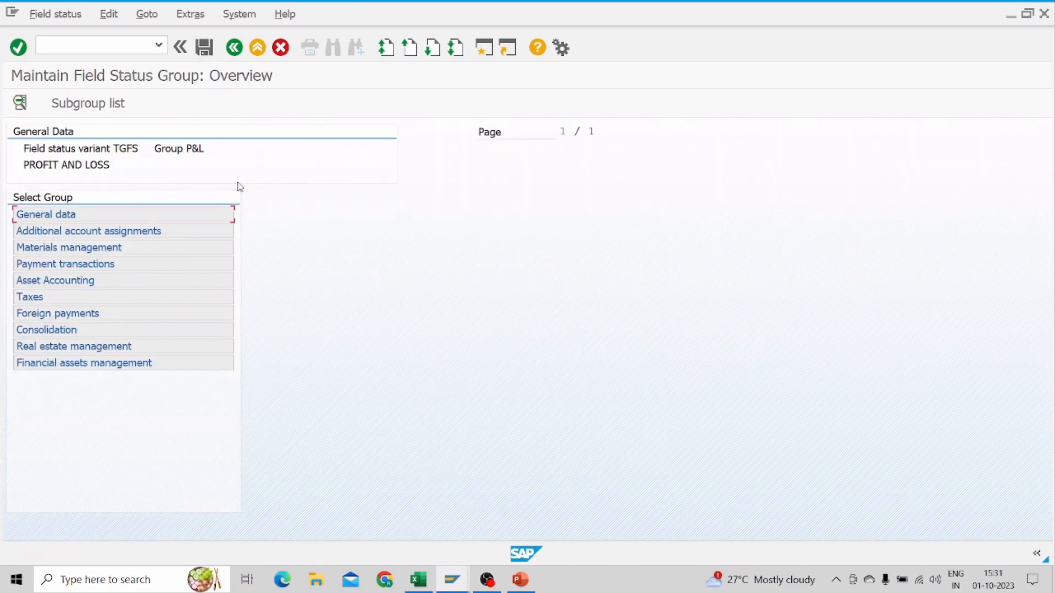
{"action": "double_click", "coordinate": [85, 216]}
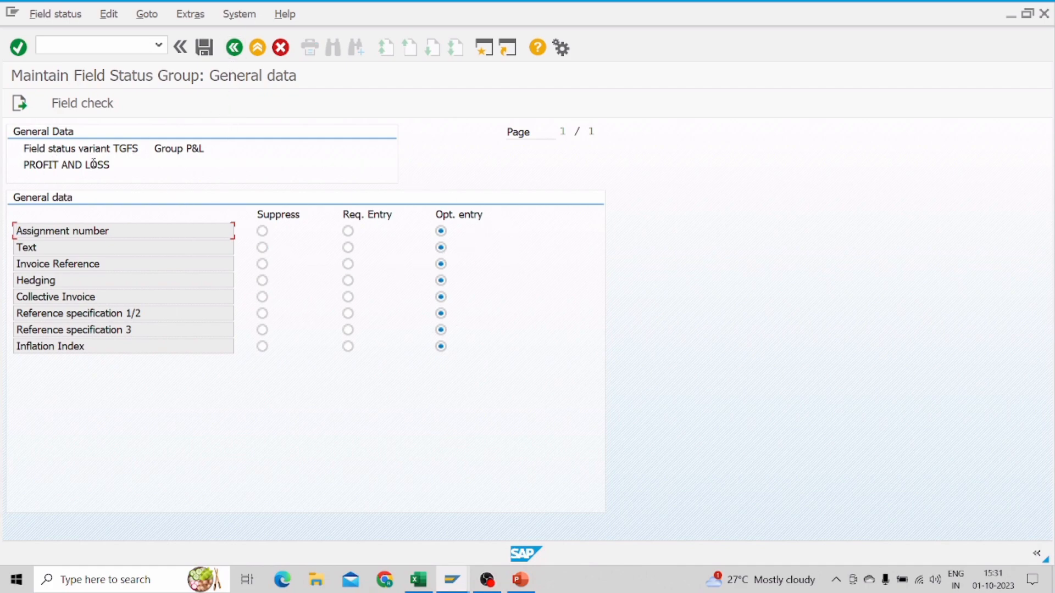
{"action": "left_click", "coordinate": [233, 47]}
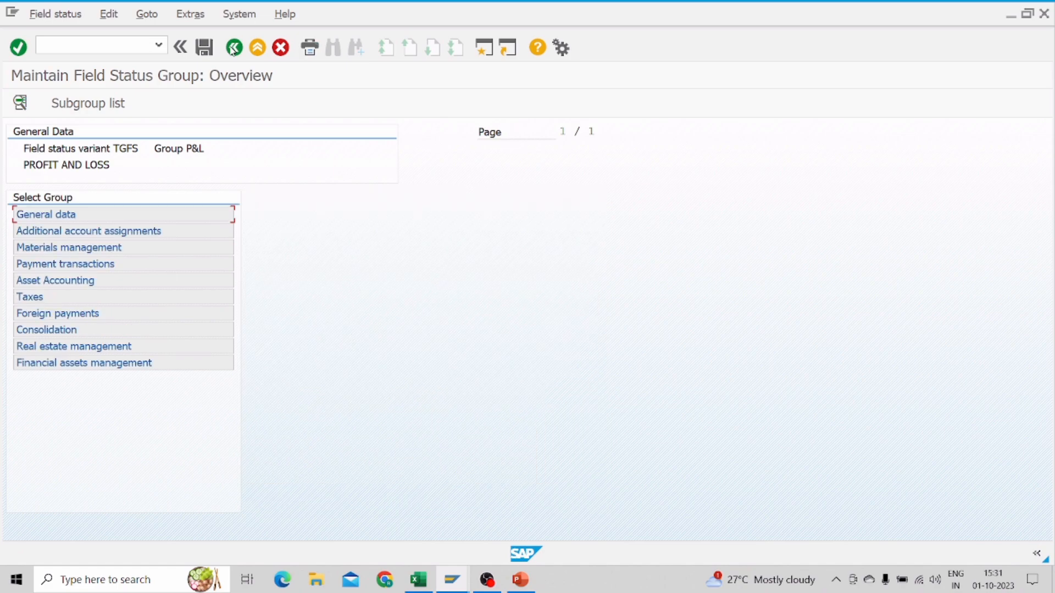
{"action": "left_click", "coordinate": [233, 47]}
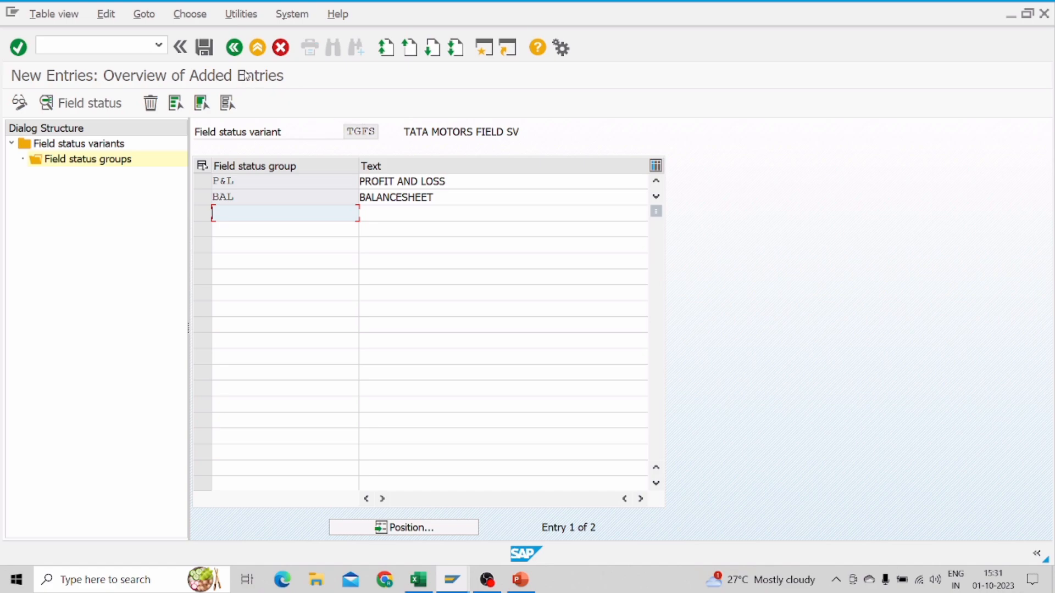
{"action": "left_click", "coordinate": [239, 53]}
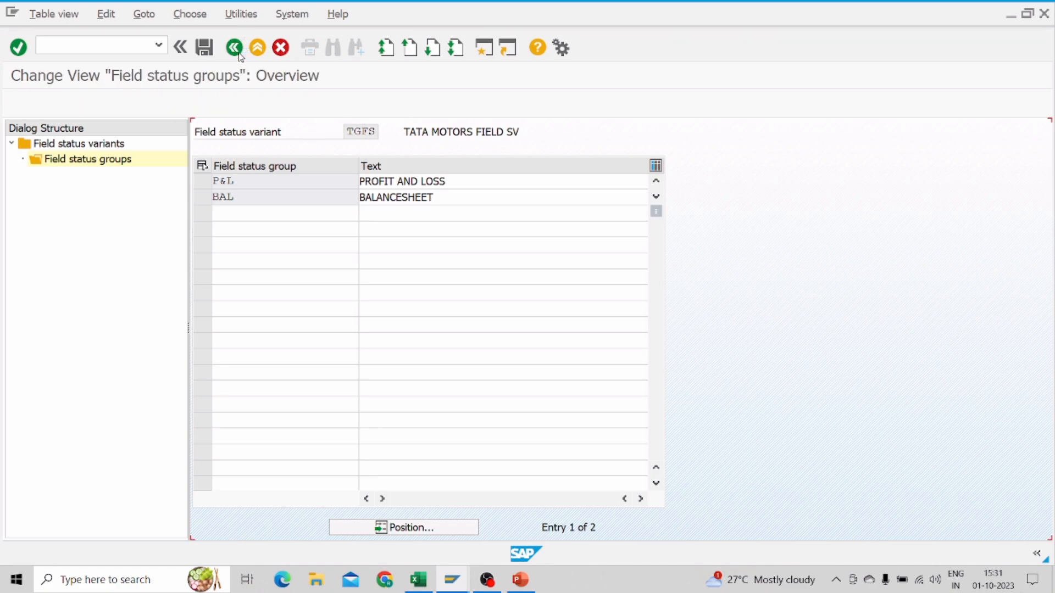
{"action": "left_click", "coordinate": [235, 48]}
{"action": "left_click", "coordinate": [235, 48]}
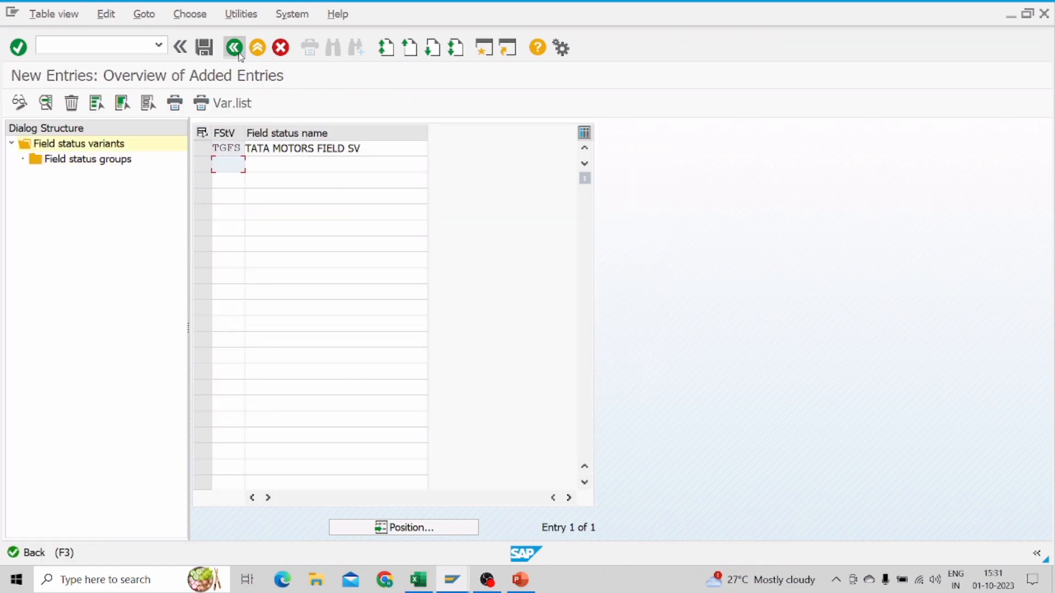
{"action": "left_click", "coordinate": [239, 54]}
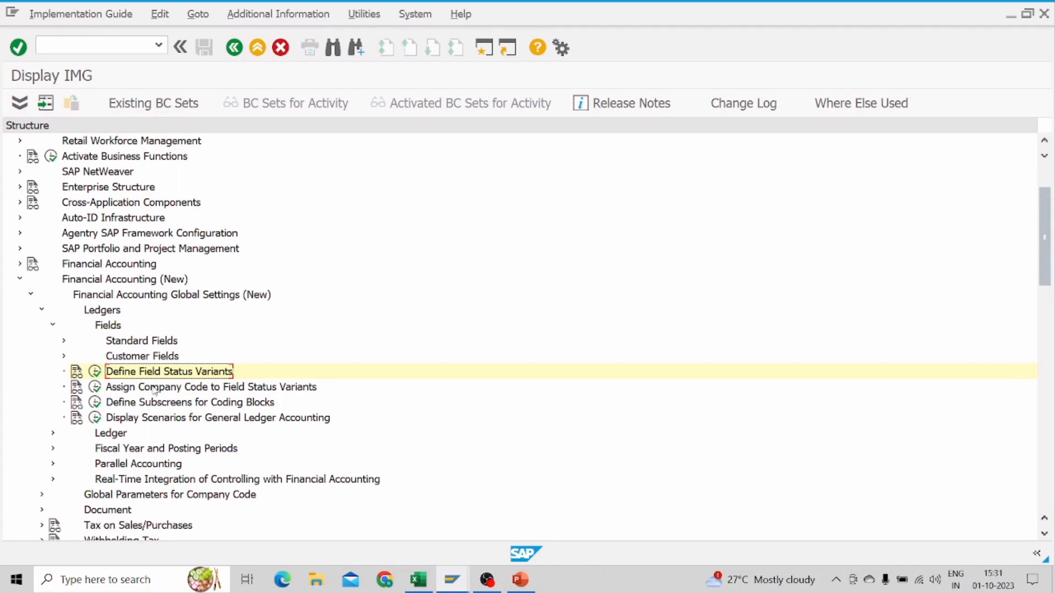
- Open Assign Company Code to Field Status Variants and position the list at company code TTC1
{"action": "left_click", "coordinate": [96, 388]}
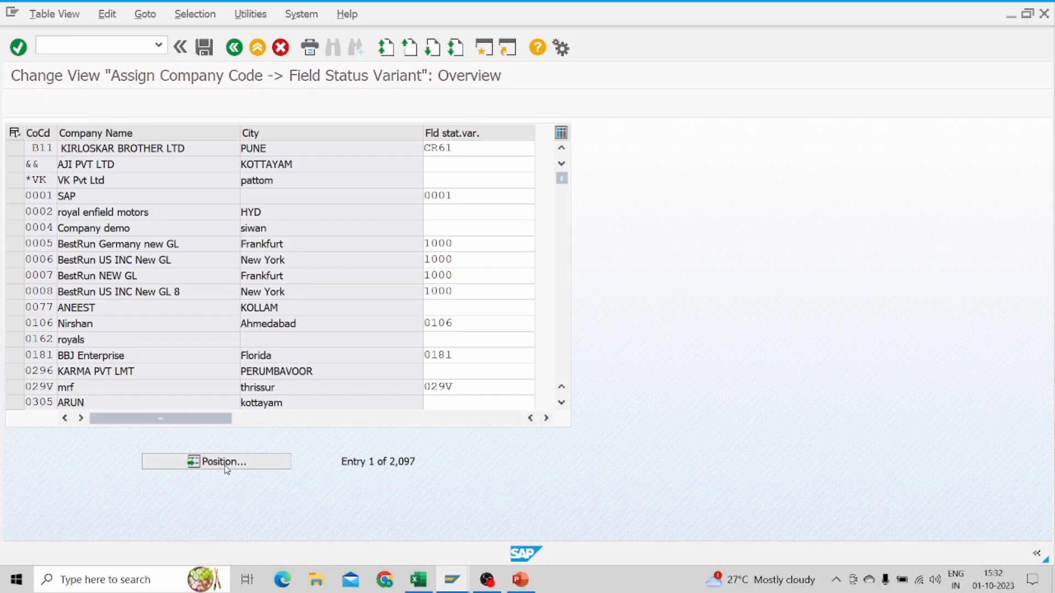
{"action": "left_click", "coordinate": [227, 468]}
{"action": "type", "text": "TTC1"}
{"action": "key", "text": "Return"}
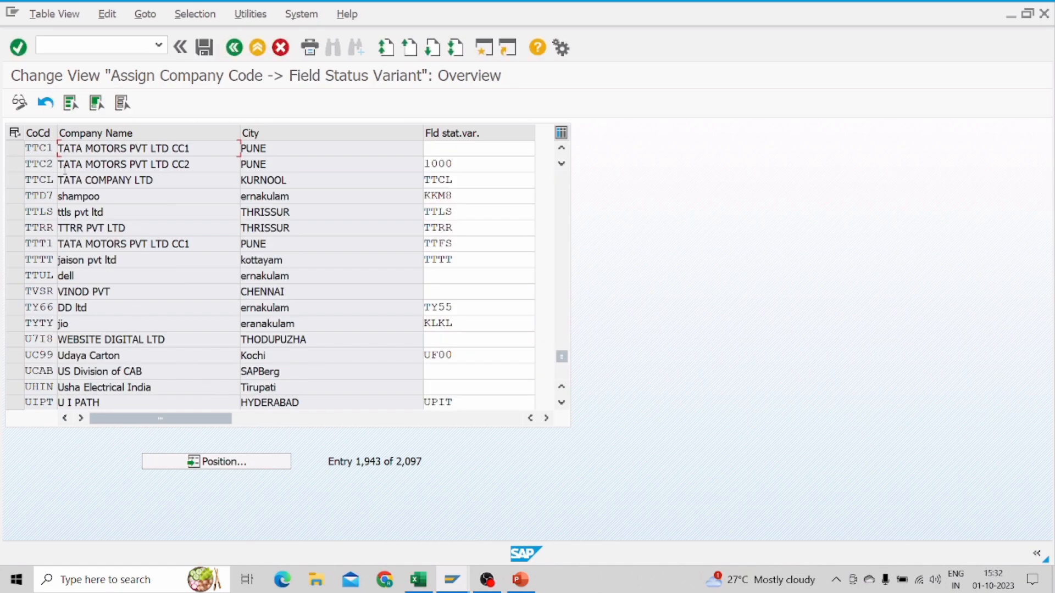
- Assign field status variant TGFS to company code TTC1, save the assignment, and return to the implementation guide
{"action": "left_click_drag", "start_coordinate": [459, 165], "coordinate": [422, 165]}
{"action": "left_click", "coordinate": [437, 148]}
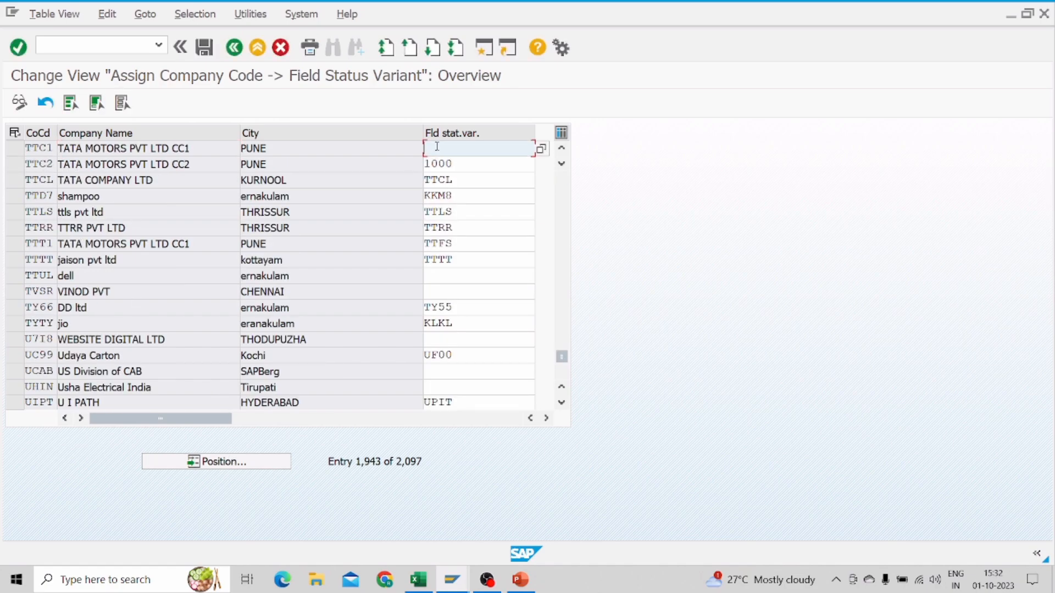
{"action": "type", "text": "TGC"}
{"action": "key", "text": "BackSpace"}
{"action": "type", "text": "FS"}
{"action": "left_click", "coordinate": [204, 47]}
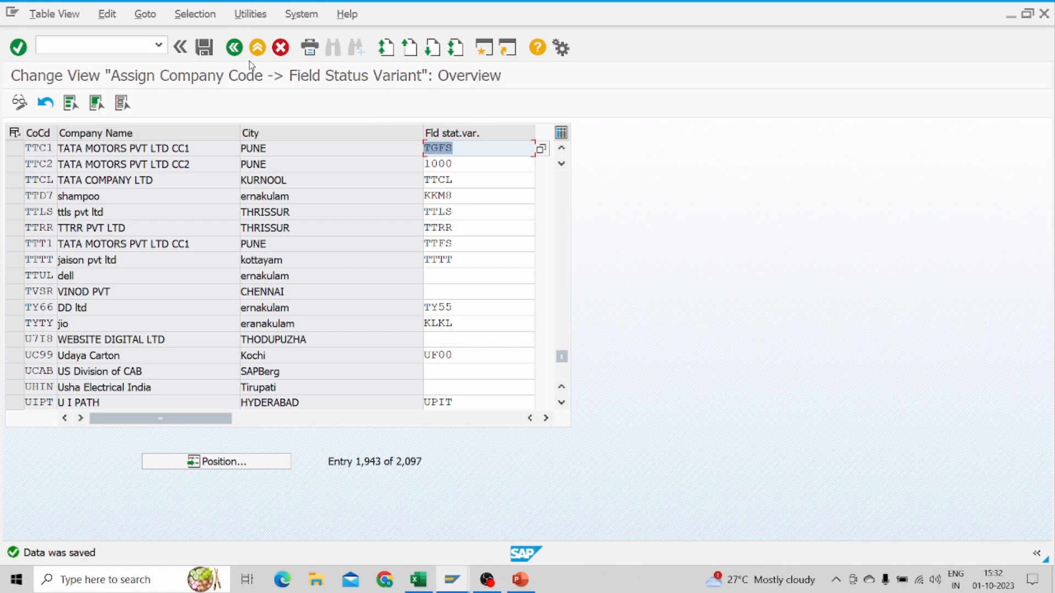
{"action": "left_click", "coordinate": [234, 47]}
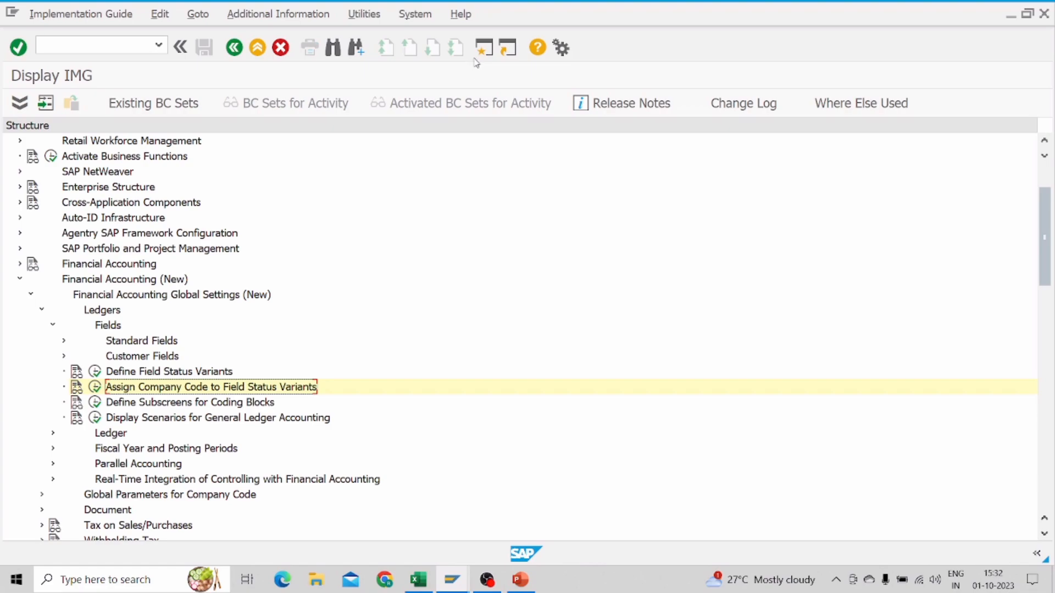
- Start central G/L account maintenance with transaction /NFS00 and set the G/L account to 10000
{"action": "left_click", "coordinate": [120, 46]}
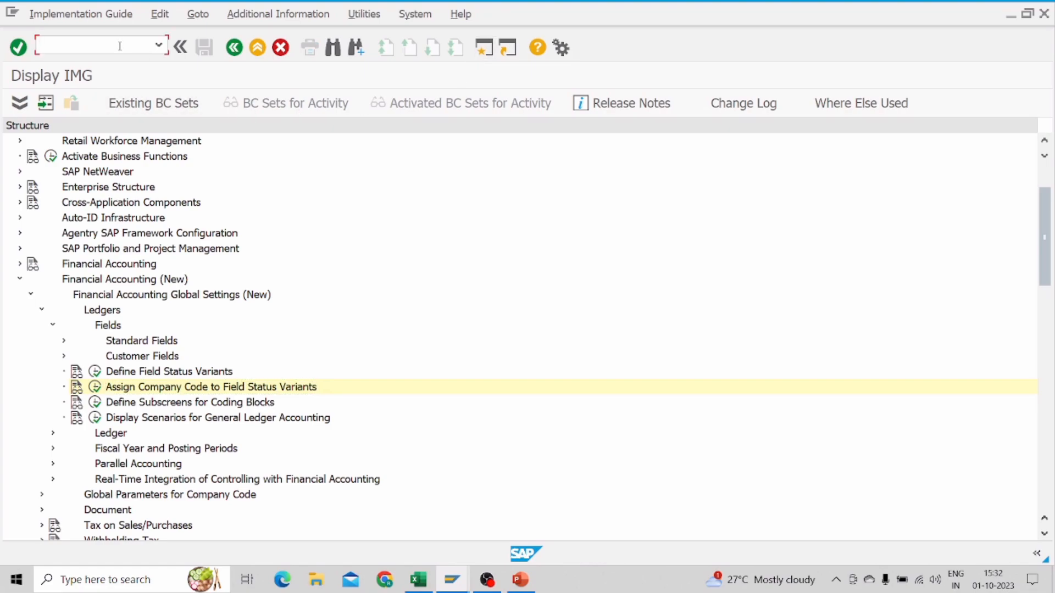
{"action": "type", "text": "/NFS00"}
{"action": "key", "text": "Return"}
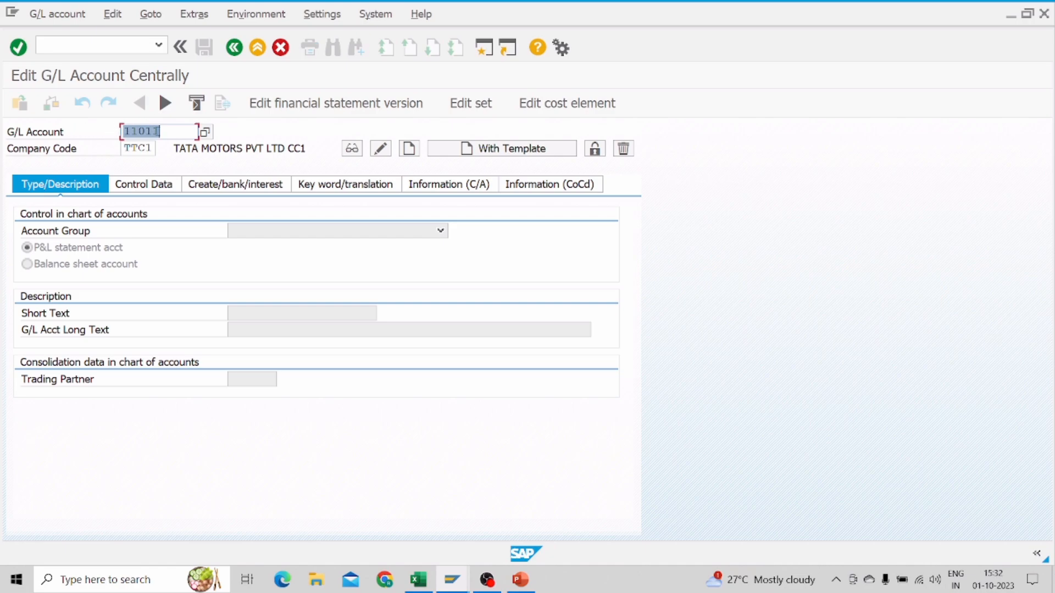
{"action": "left_click", "coordinate": [168, 133]}
{"action": "key", "text": "BackSpace"}
{"action": "key", "text": "BackSpace"}
{"action": "key", "text": "BackSpace"}
{"action": "key", "text": "BackSpace"}
{"action": "type", "text": "0000"}
{"action": "key", "text": "Tab"}
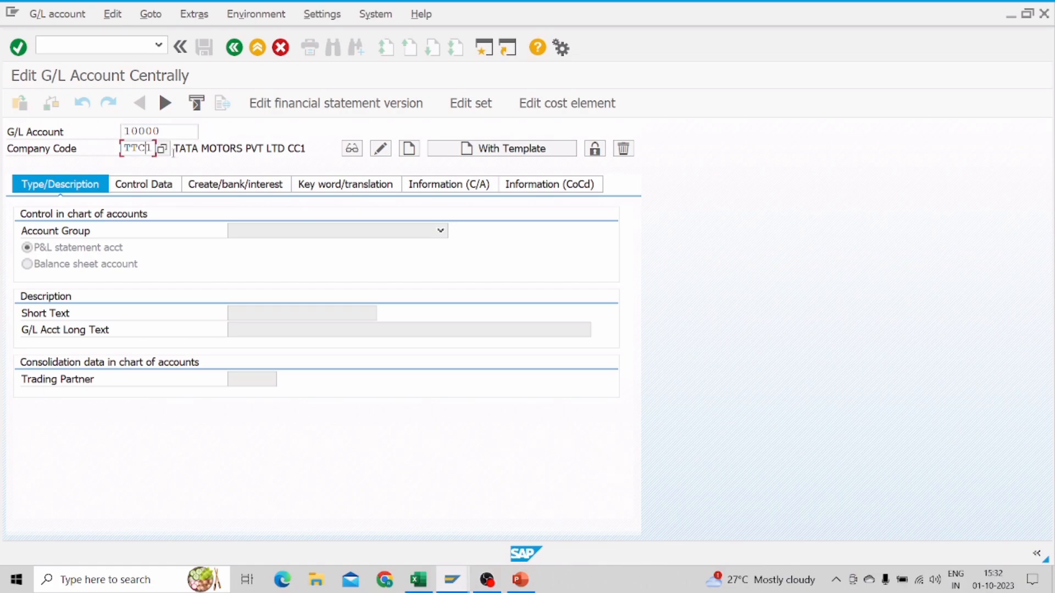
- Enter company code TTC1 for G/L account 10000, check the account, and dismiss the information message
{"action": "key", "text": "BackSpace"}
{"action": "key", "text": "BackSpace"}
{"action": "key", "text": "BackSpace"}
{"action": "key", "text": "BackSpace"}
{"action": "type", "text": "TC1"}
{"action": "key", "text": "Return"}
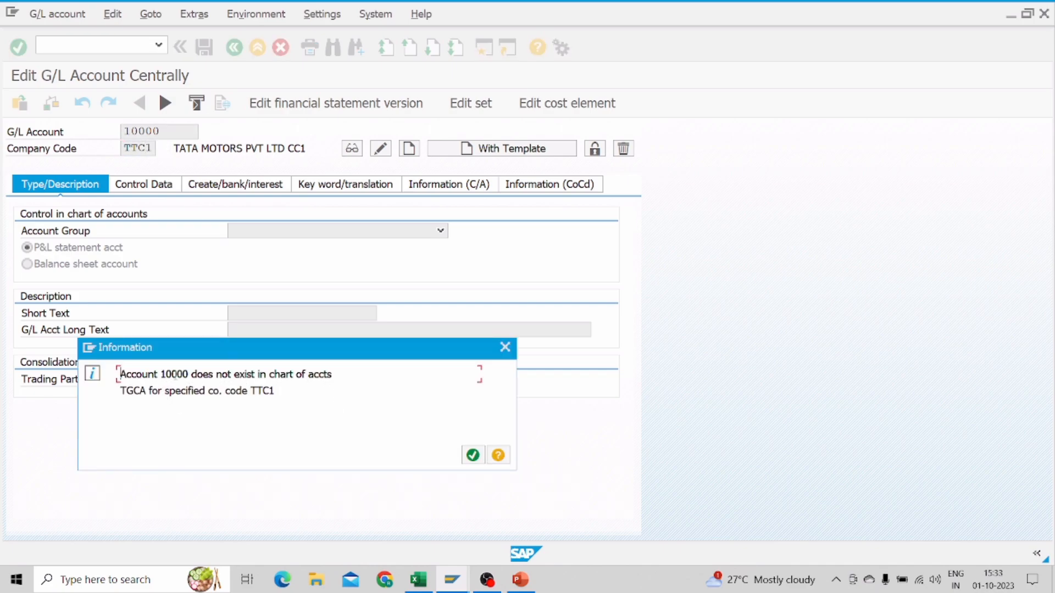
{"action": "left_click", "coordinate": [473, 455]}
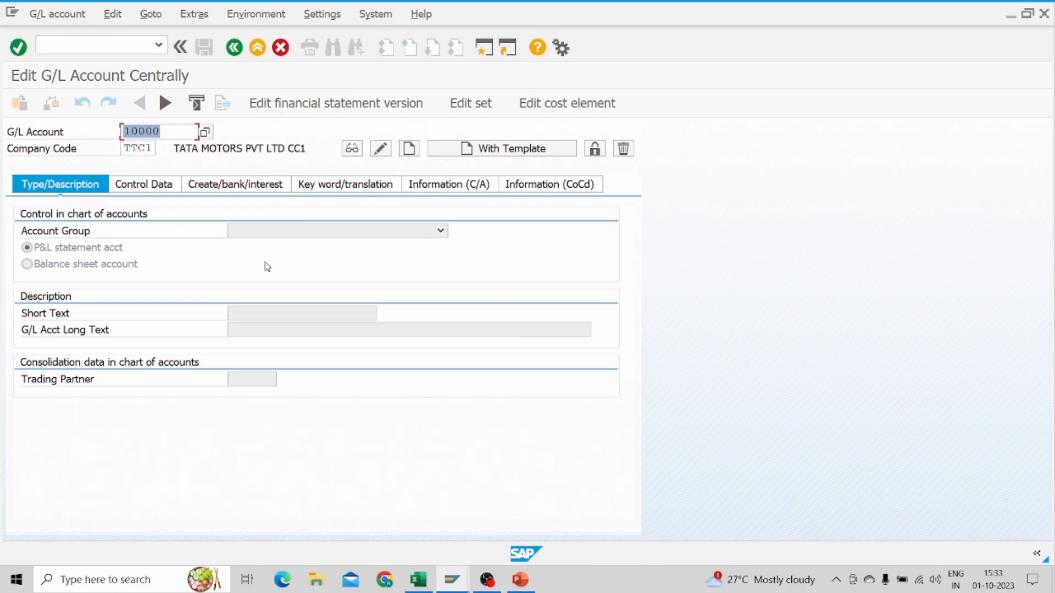
- Start creating G/L account 10000 in company code TTC1 and set its account group to INCOME
{"action": "left_click", "coordinate": [413, 151]}
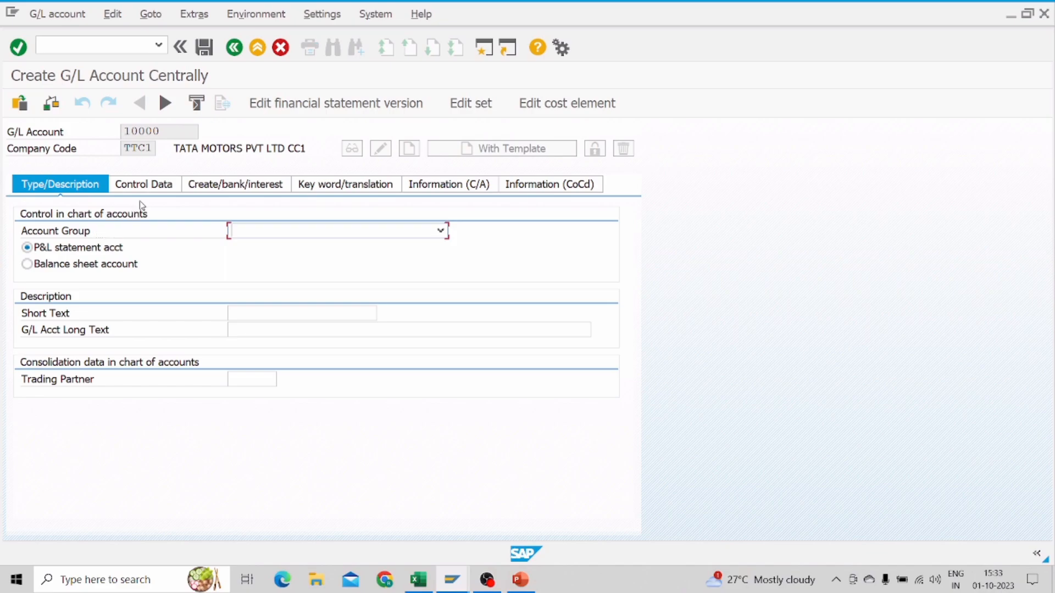
{"action": "left_click", "coordinate": [259, 230]}
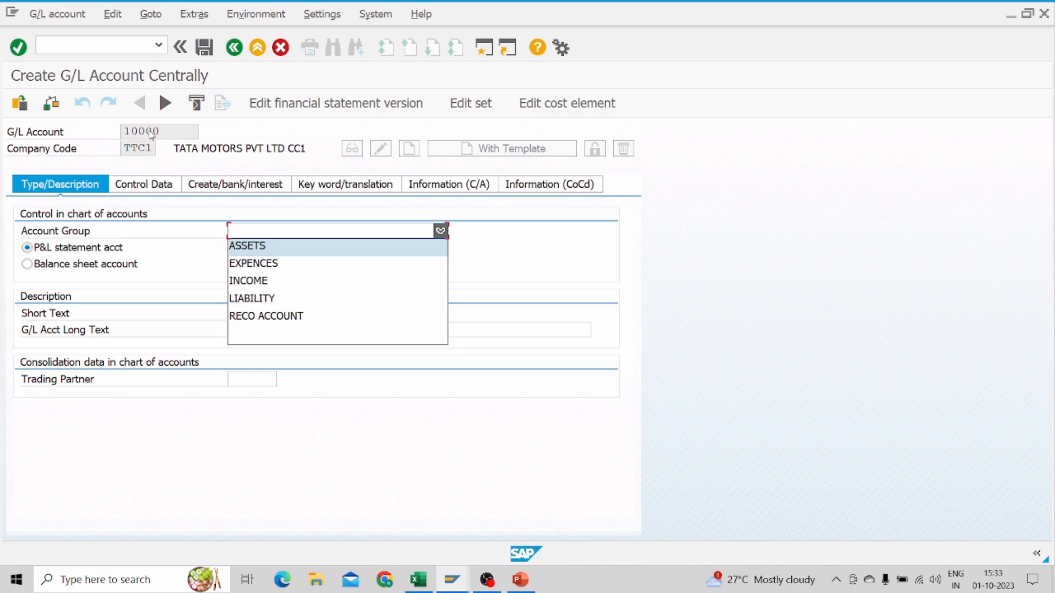
{"action": "left_click", "coordinate": [272, 264]}
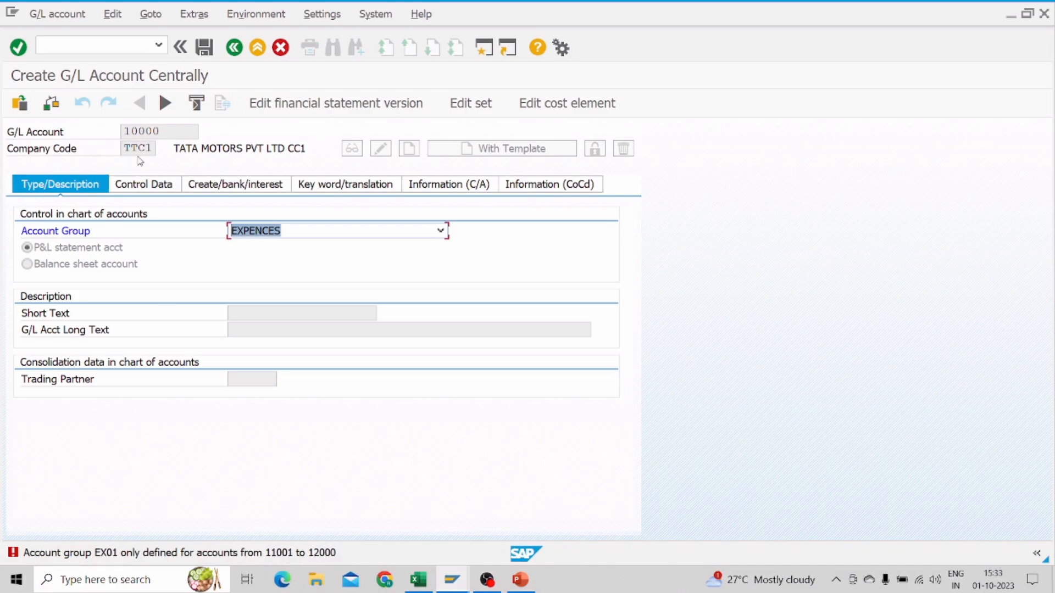
{"action": "left_click", "coordinate": [441, 231]}
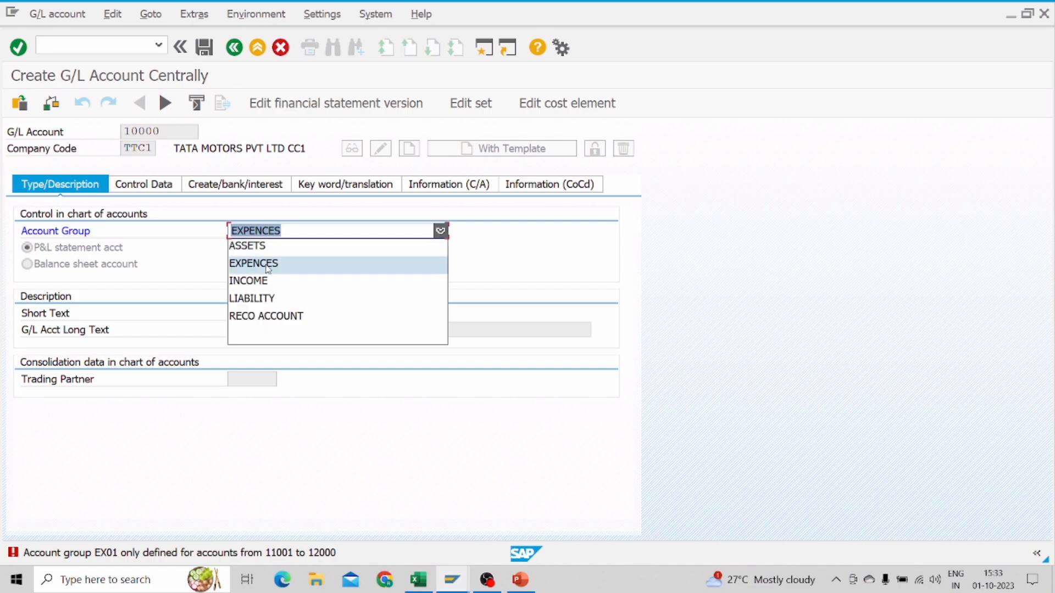
{"action": "left_click", "coordinate": [261, 276]}
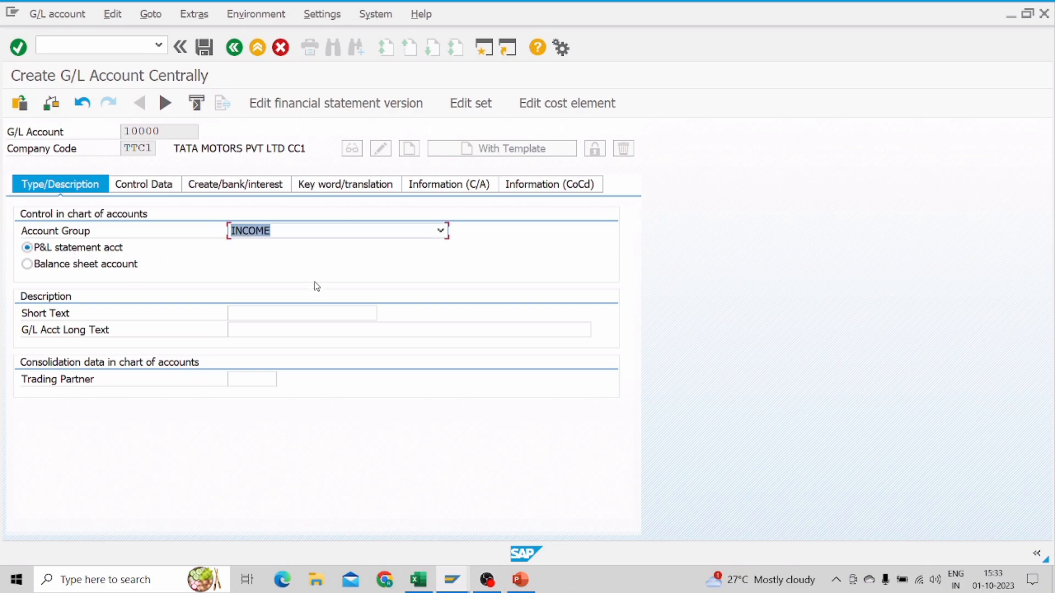
- Enter RETAINED ER ACCOUNT as both the short text and the long text of G/L account 10000
{"action": "left_click", "coordinate": [253, 312]}
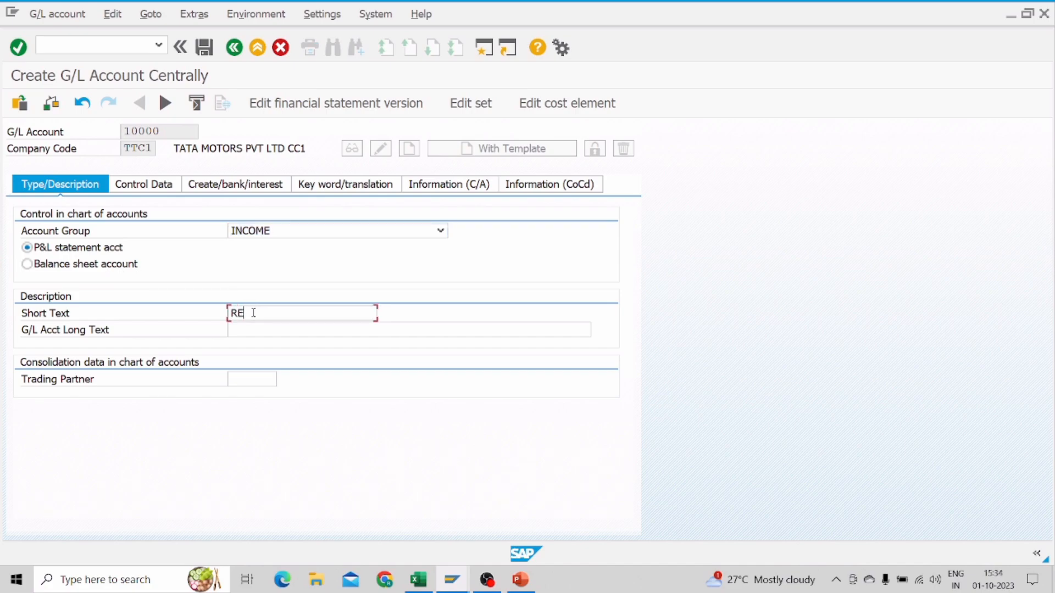
{"action": "type", "text": "RETAINED ER ACCOUNT"}
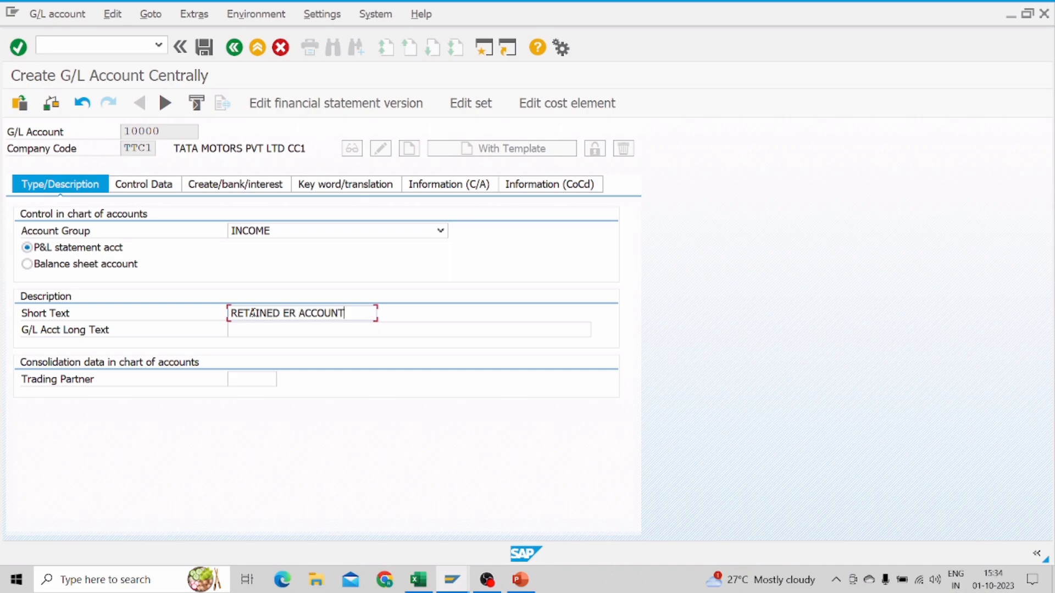
{"action": "left_click_drag", "start_coordinate": [367, 306], "coordinate": [222, 310]}
{"action": "key", "text": "ctrl+c"}
{"action": "left_click", "coordinate": [257, 330]}
{"action": "key", "text": "ctrl+v"}
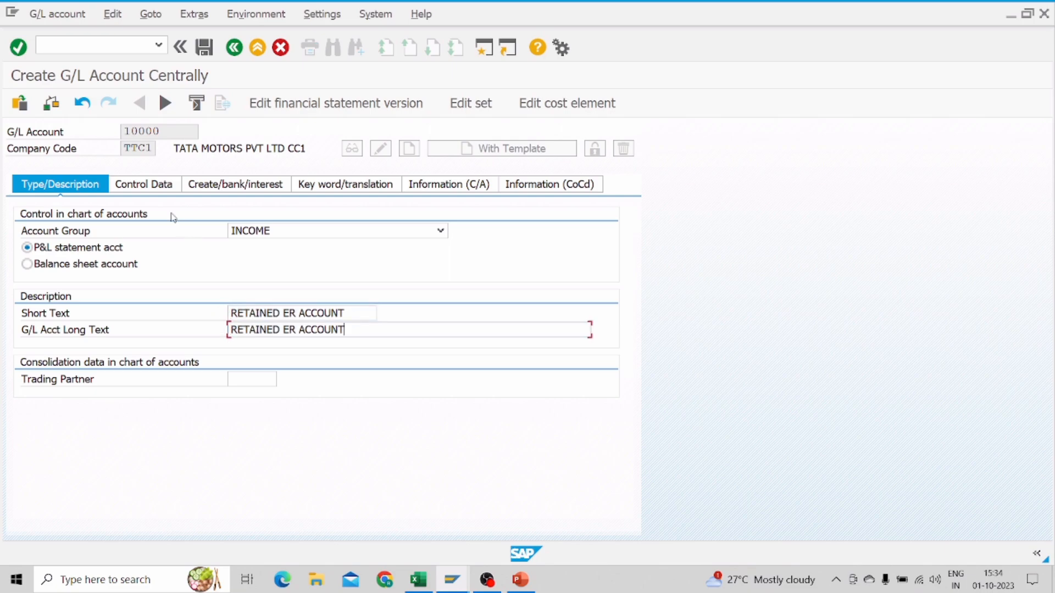
- Assign field status group P&L to G/L account 10000 and save the account
{"action": "left_click", "coordinate": [158, 189]}
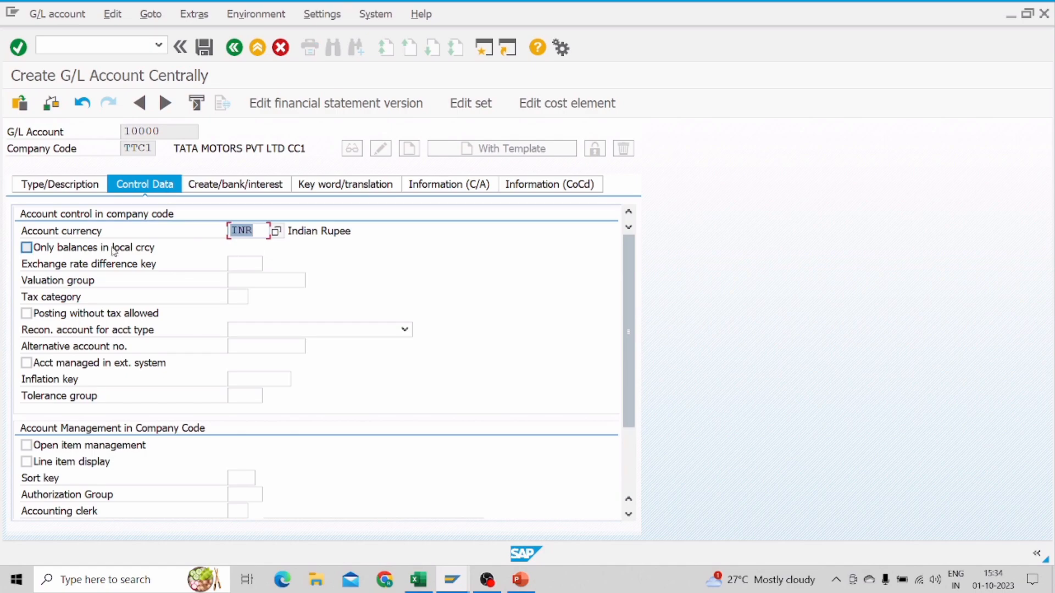
{"action": "left_click", "coordinate": [221, 189]}
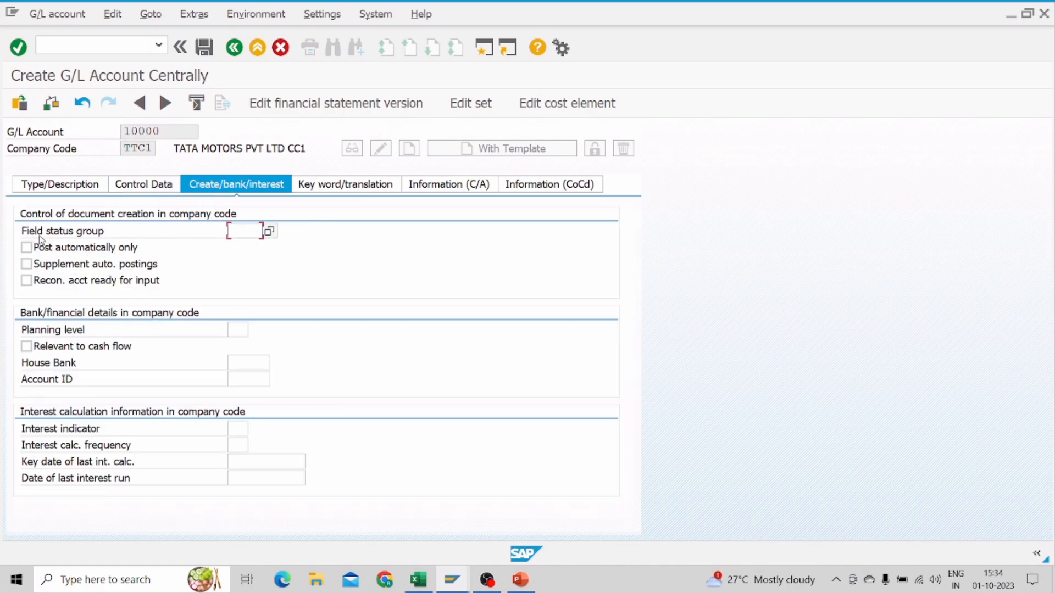
{"action": "left_click", "coordinate": [270, 232]}
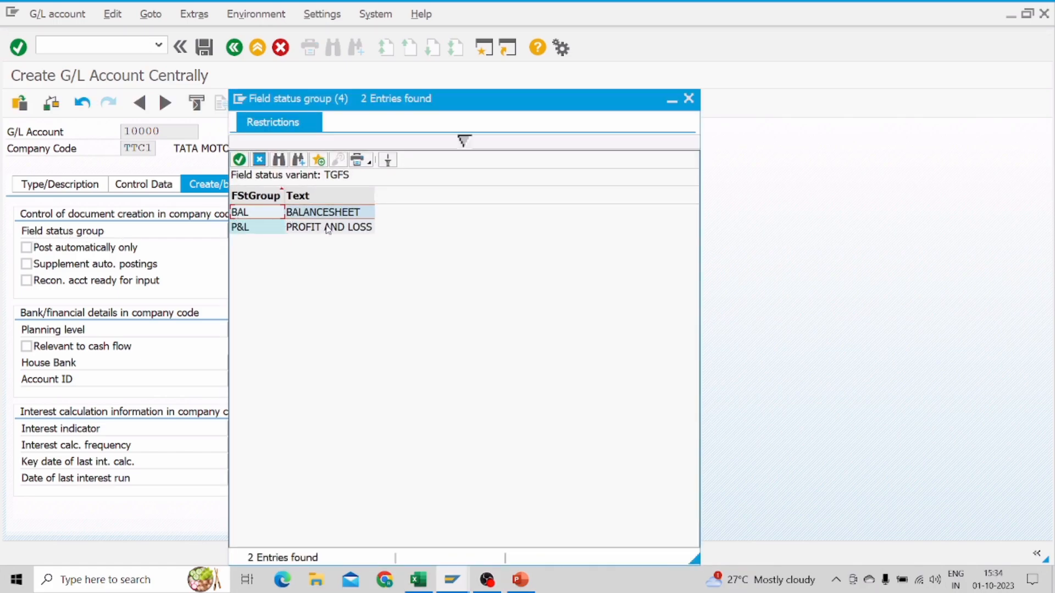
{"action": "double_click", "coordinate": [264, 228]}
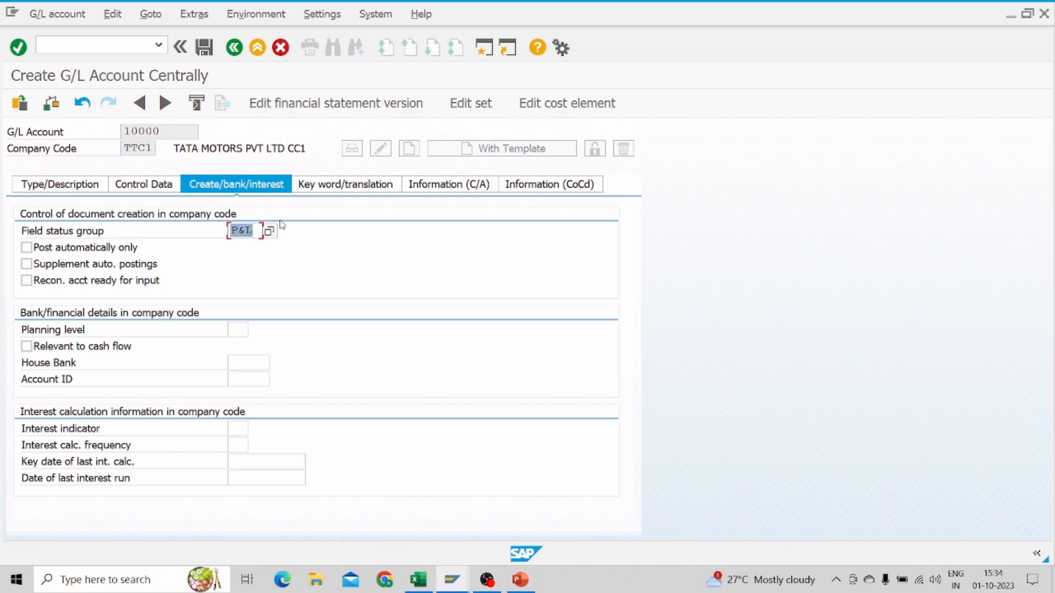
{"action": "left_click", "coordinate": [204, 47]}
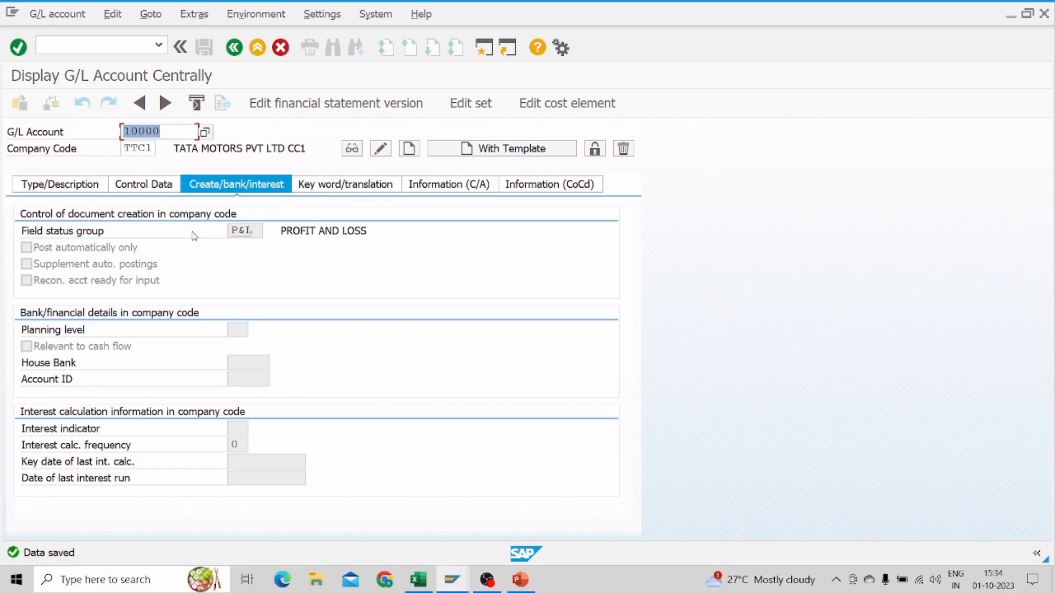
- Start creating G/L account 14001 in company code TTC1 as a balance sheet account in account group RECO ACCOUNT
{"action": "left_click", "coordinate": [50, 186]}
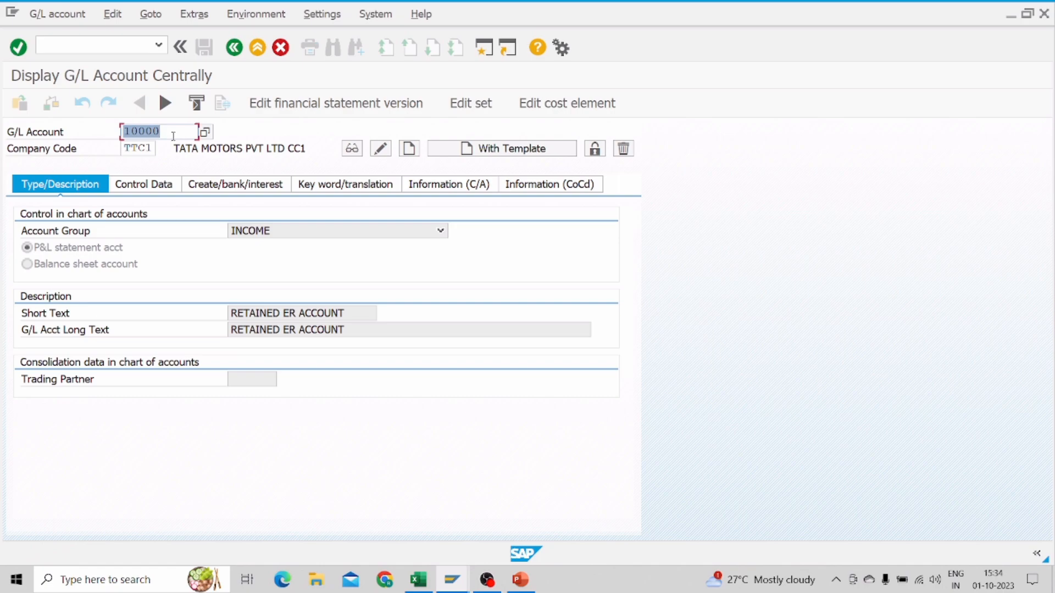
{"action": "key", "text": "BackSpace"}
{"action": "type", "text": "1"}
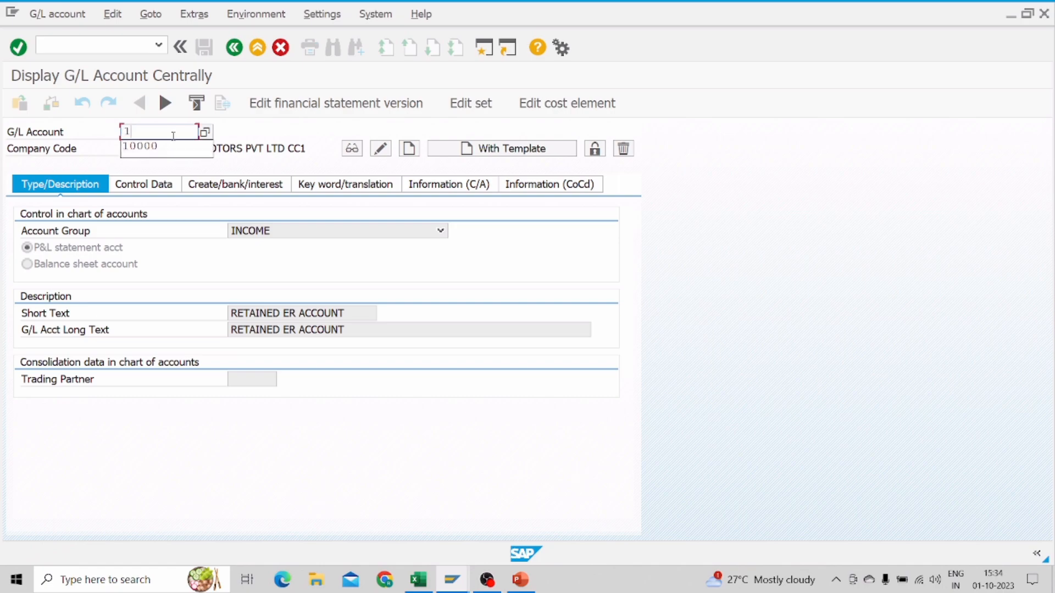
{"action": "type", "text": "4001"}
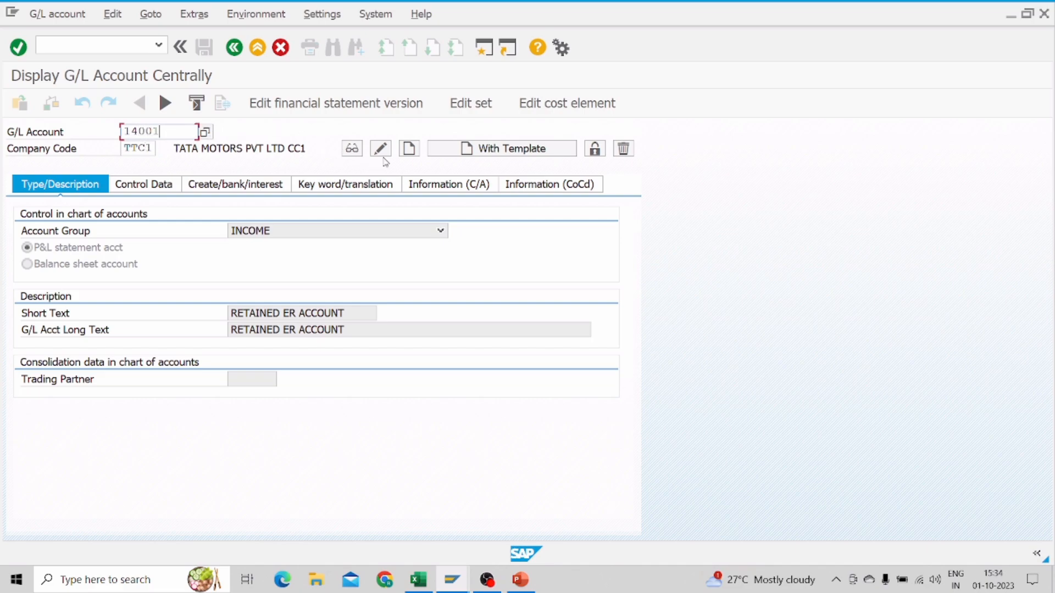
{"action": "left_click", "coordinate": [410, 149]}
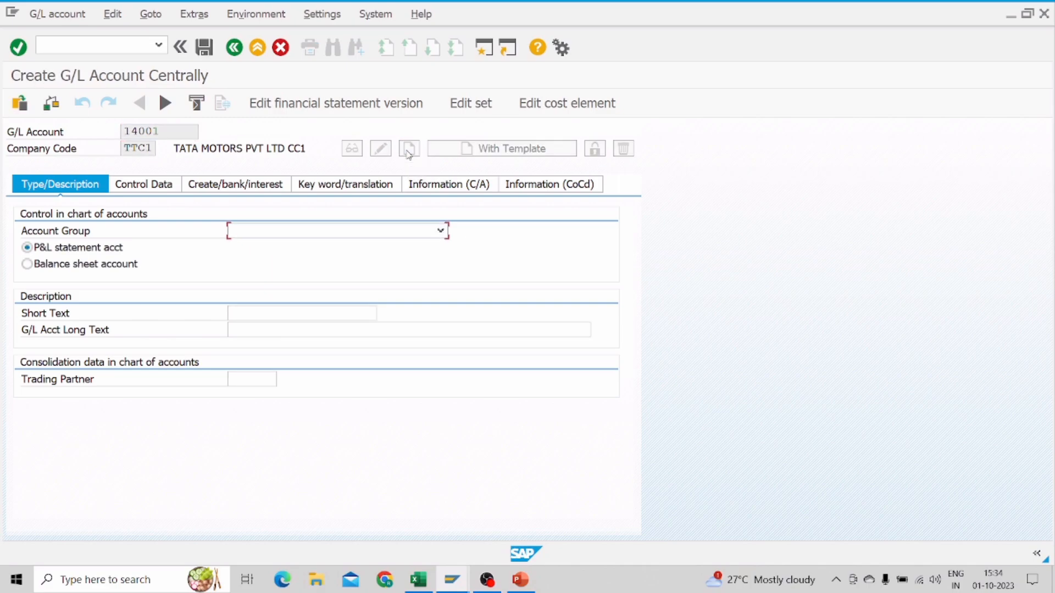
{"action": "left_click", "coordinate": [261, 235]}
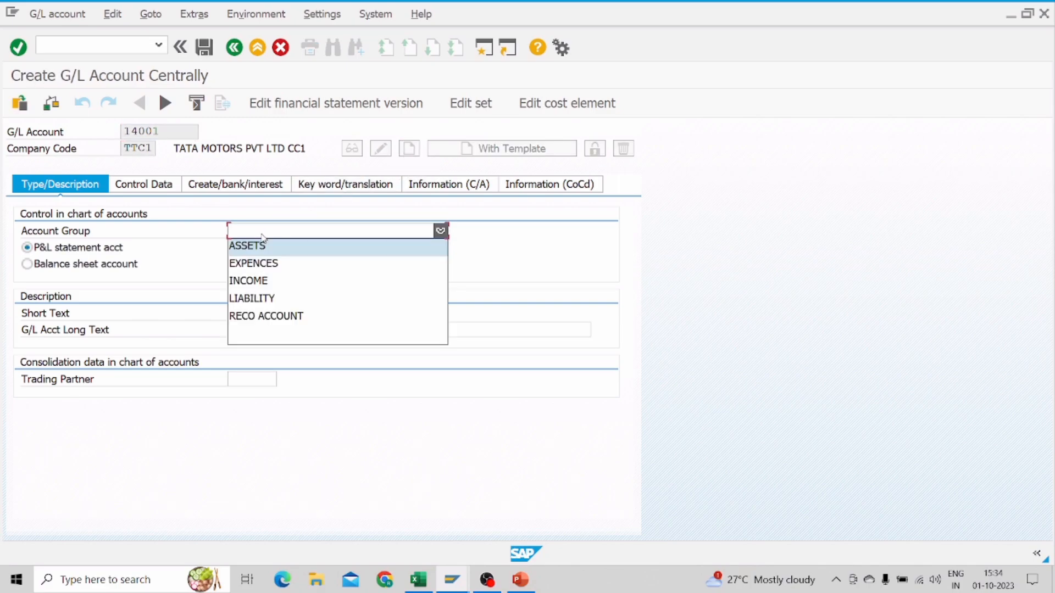
{"action": "left_click", "coordinate": [265, 314]}
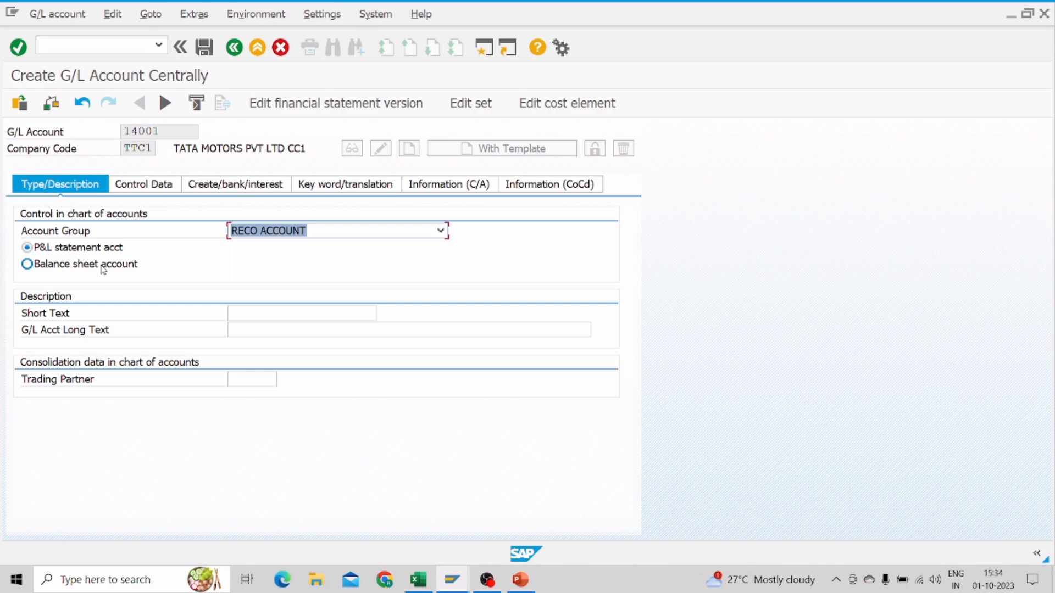
{"action": "left_click", "coordinate": [27, 264]}
- Enter VENDOR RECO as both the short text and the long text of G/L account 14001
{"action": "left_click", "coordinate": [312, 314]}
{"action": "type", "text": "VE"}
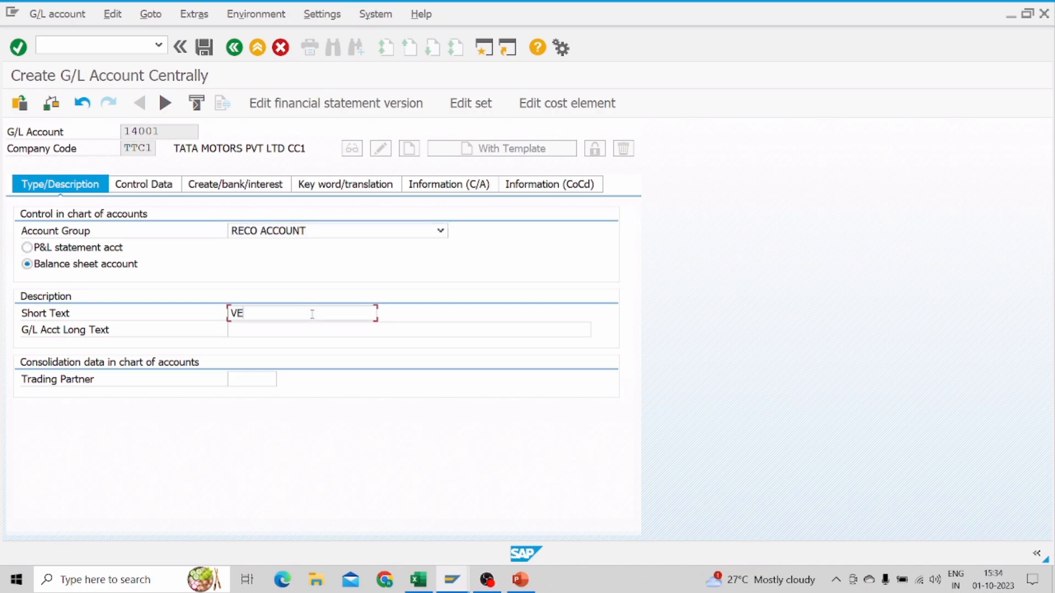
{"action": "type", "text": "NDOR RECO"}
{"action": "key", "text": "ctrl+a"}
{"action": "key", "text": "ctrl+c"}
{"action": "left_click", "coordinate": [262, 329]}
{"action": "key", "text": "ctrl+v"}
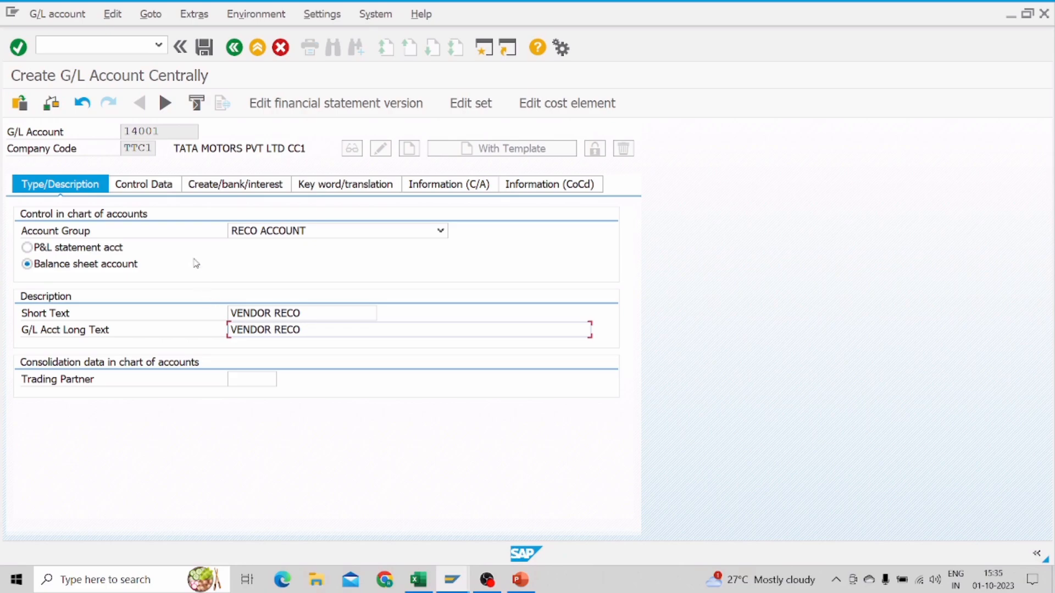
- Make G/L account 14001 the reconciliation account for account type Vendors in its control data
{"action": "left_click", "coordinate": [131, 187]}
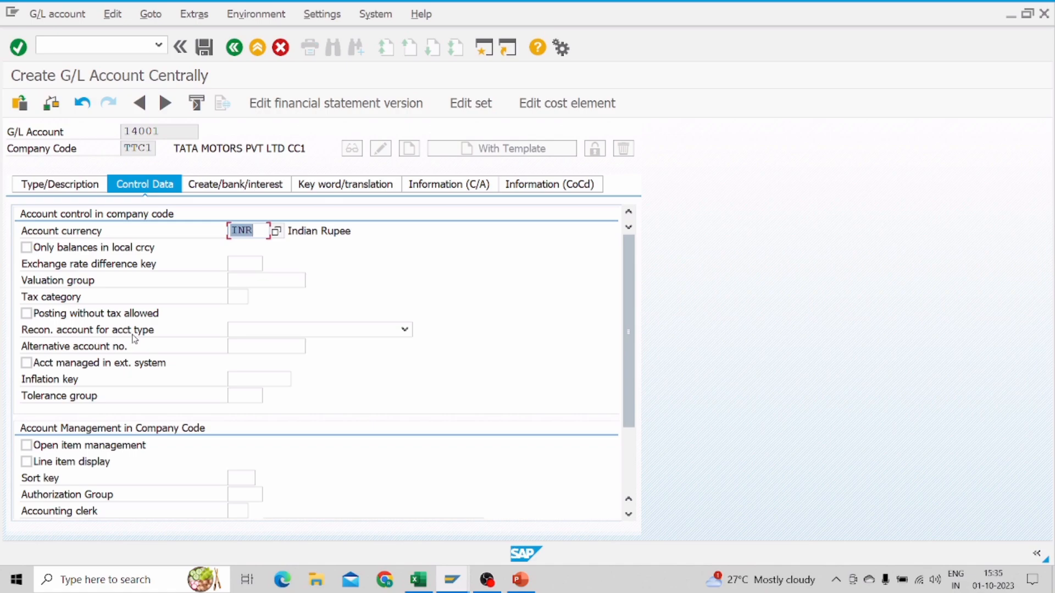
{"action": "left_click", "coordinate": [335, 332]}
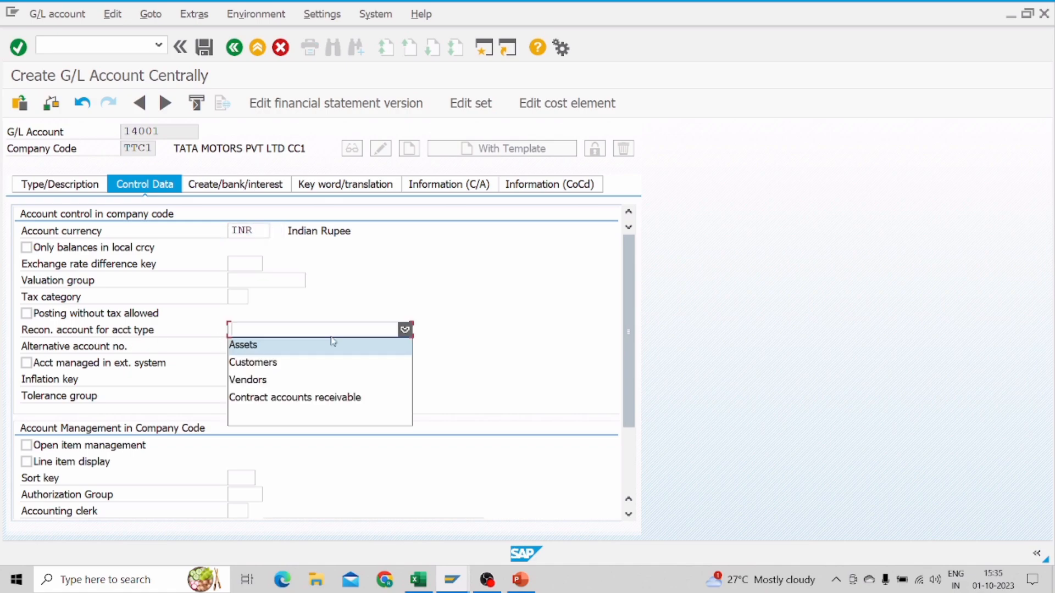
{"action": "left_click", "coordinate": [315, 380]}
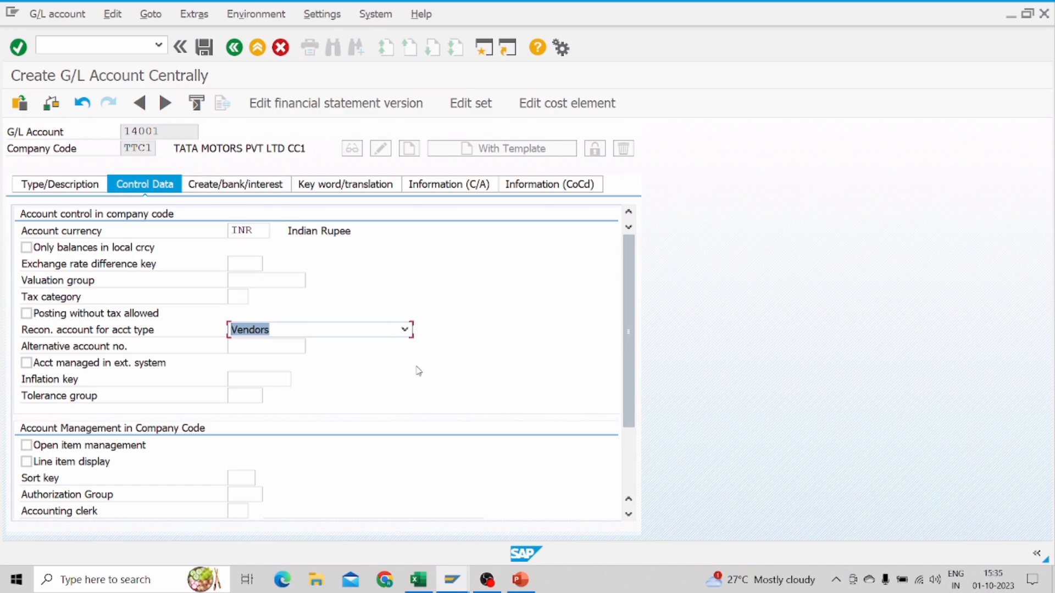
- Assign field status group BAL to G/L account 14001 and save the account
{"action": "left_click", "coordinate": [237, 187]}
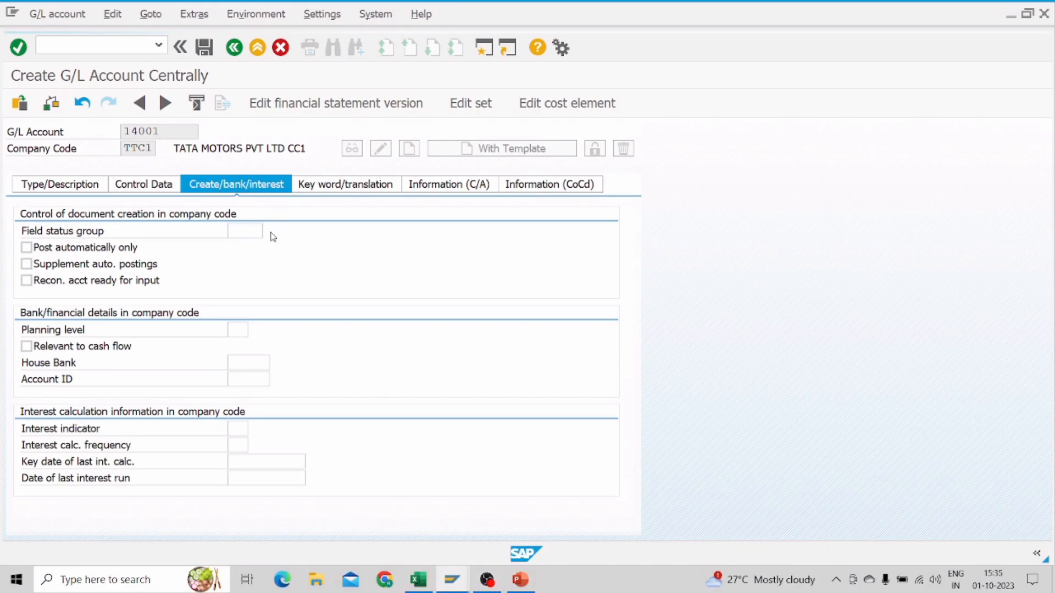
{"action": "key", "text": "F4"}
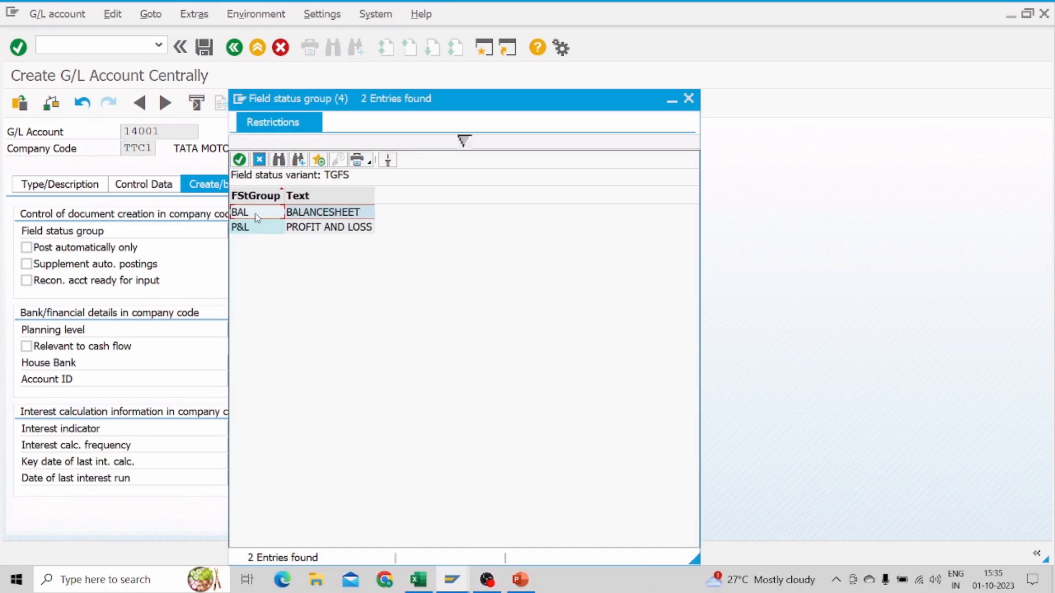
{"action": "double_click", "coordinate": [257, 217]}
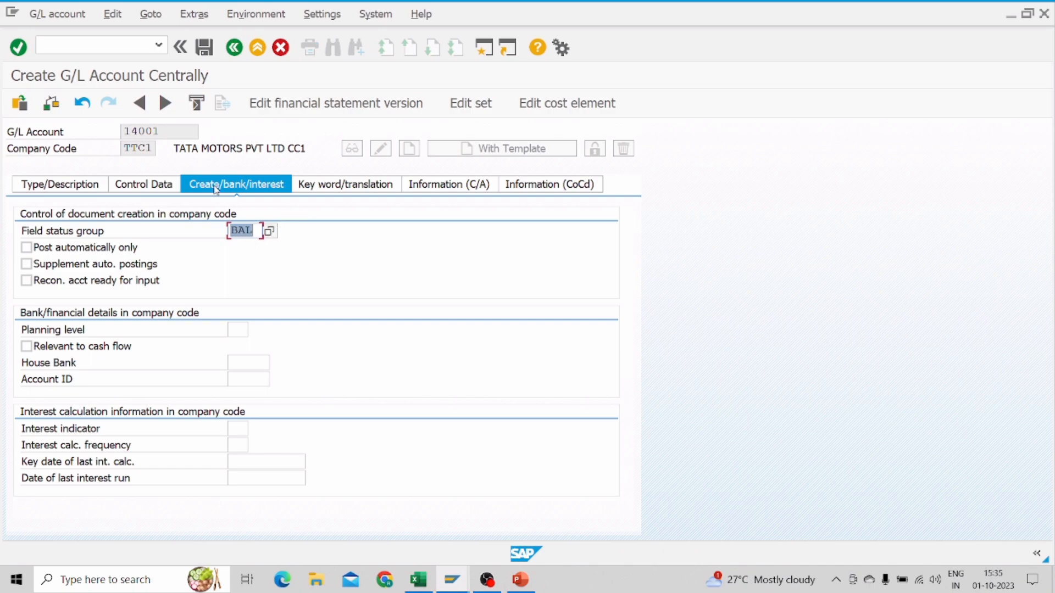
{"action": "left_click", "coordinate": [204, 48]}
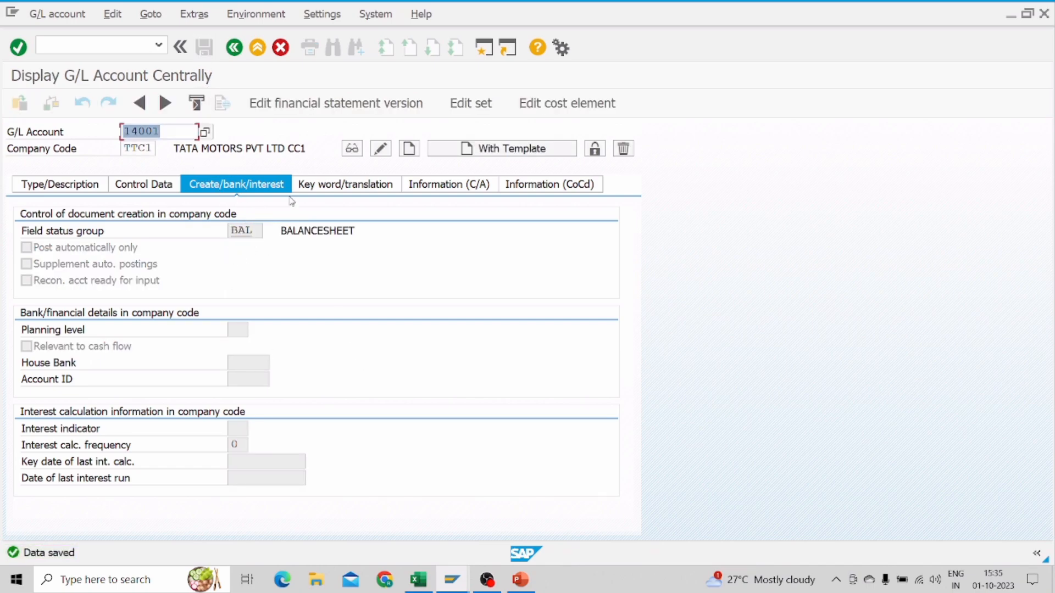
- In the vendor account groups session, start vendor creation with /NXK01 and accept company code TTC1, purchasing organization TGPO and account group TGDV
{"action": "left_click", "coordinate": [452, 580]}
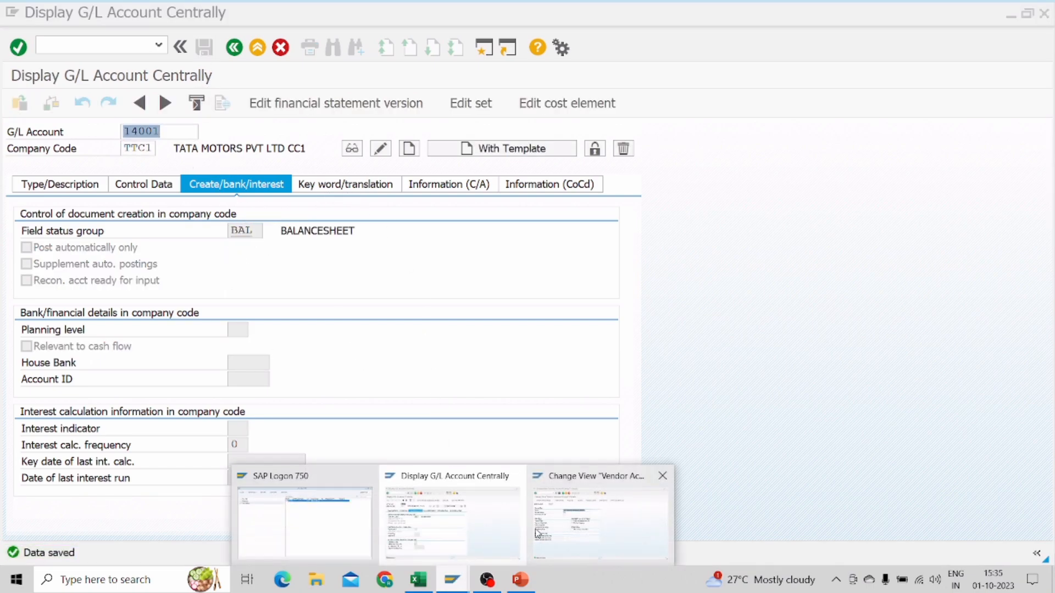
{"action": "left_click", "coordinate": [558, 524]}
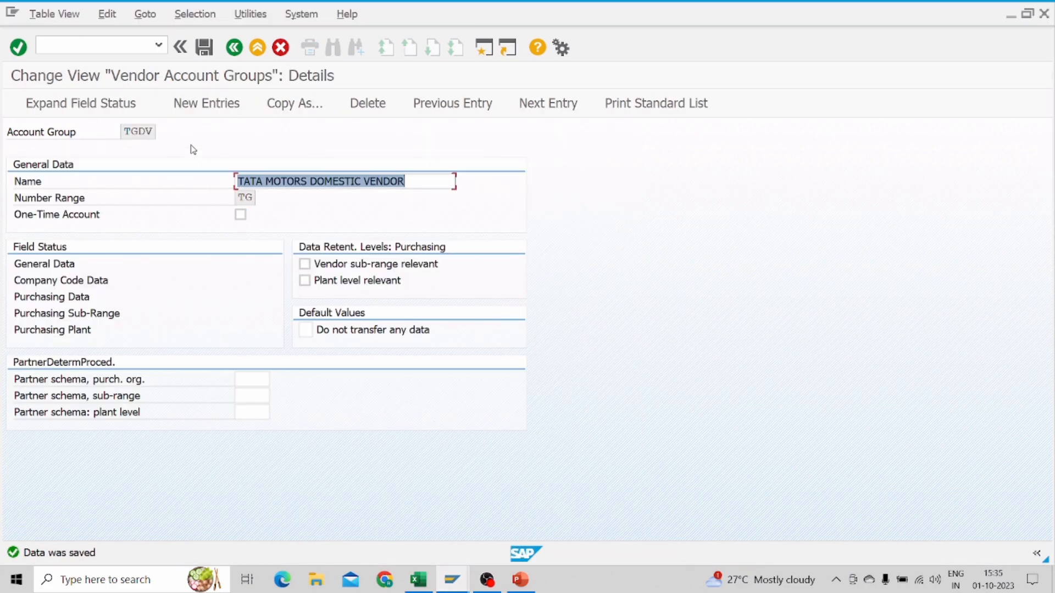
{"action": "left_click", "coordinate": [134, 44]}
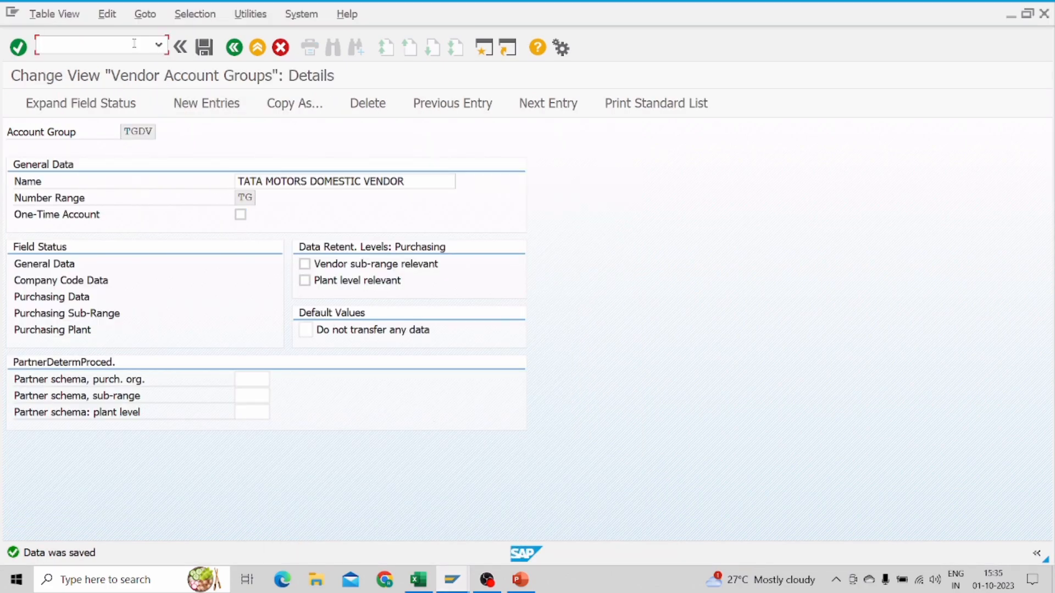
{"action": "type", "text": "/NXK01"}
{"action": "key", "text": "Return"}
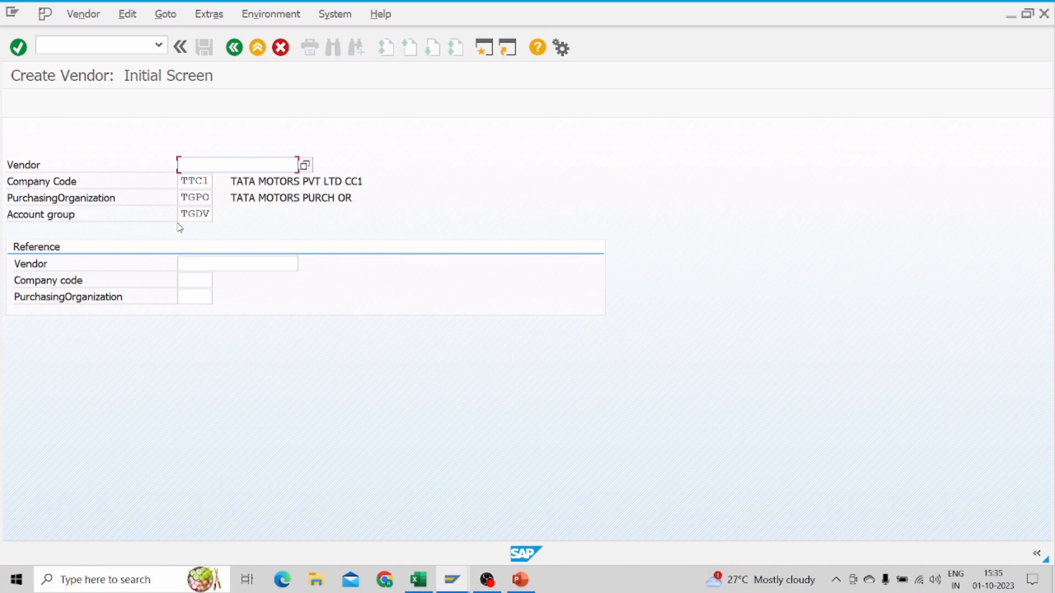
{"action": "key", "text": "Return"}
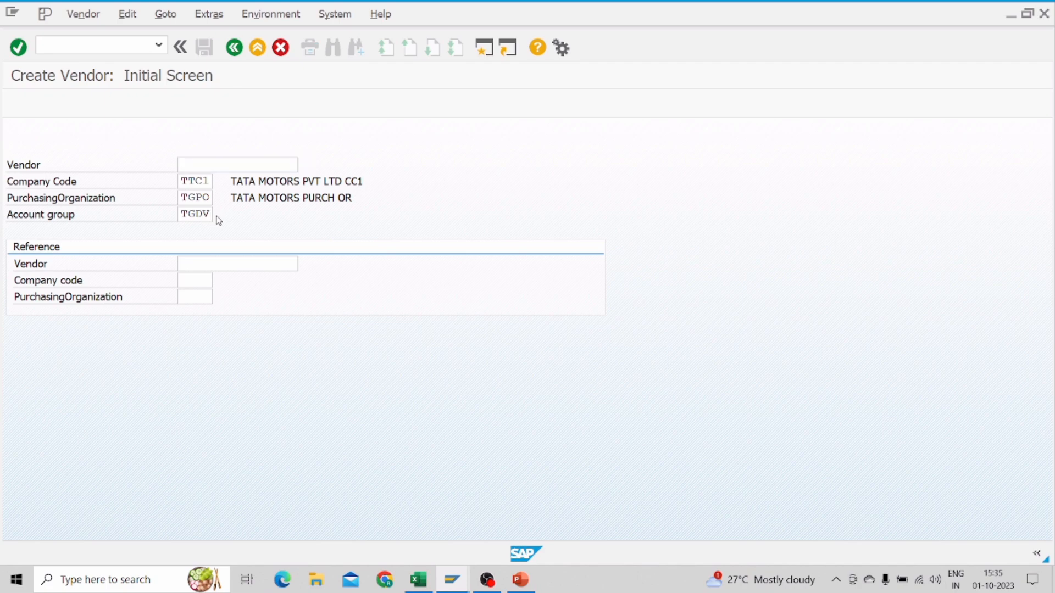
- Set the new vendor's title to Company and its name to ROHIT MECHANICAL WORKS
{"action": "left_click", "coordinate": [218, 198]}
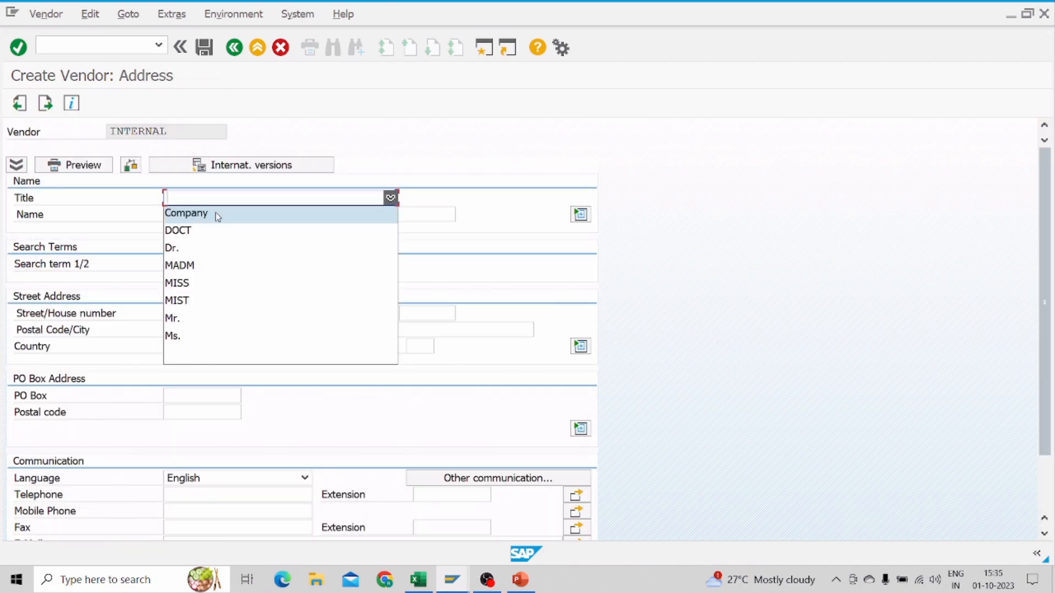
{"action": "left_click", "coordinate": [215, 213]}
{"action": "left_click", "coordinate": [217, 214]}
{"action": "left_click", "coordinate": [219, 230]}
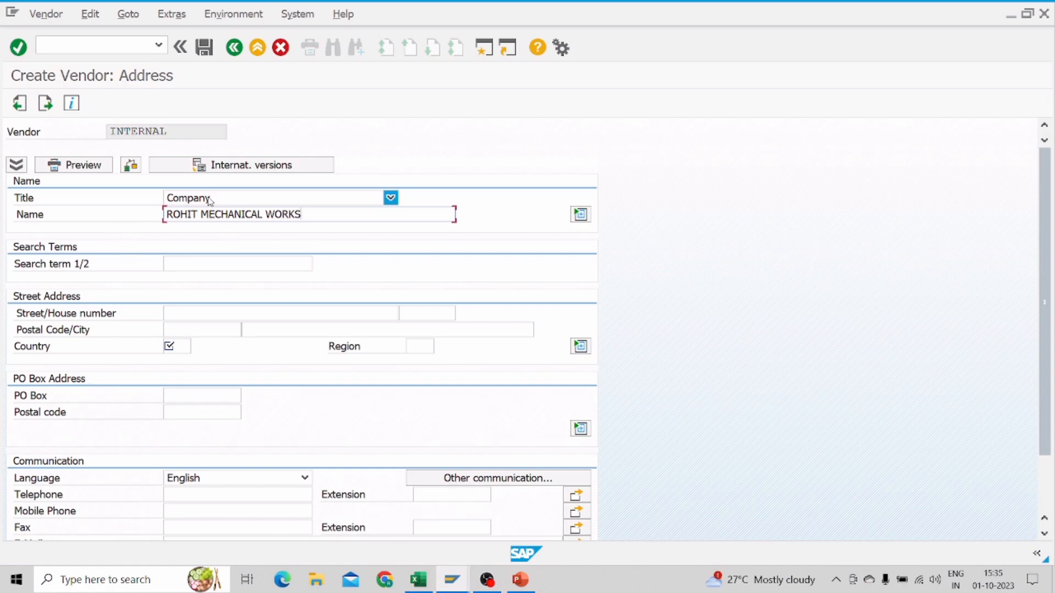
- Fill in the vendor's street, postal code and city, with country IN and region 13
{"action": "left_click", "coordinate": [207, 312]}
{"action": "type", "text": "PLOT NO."}
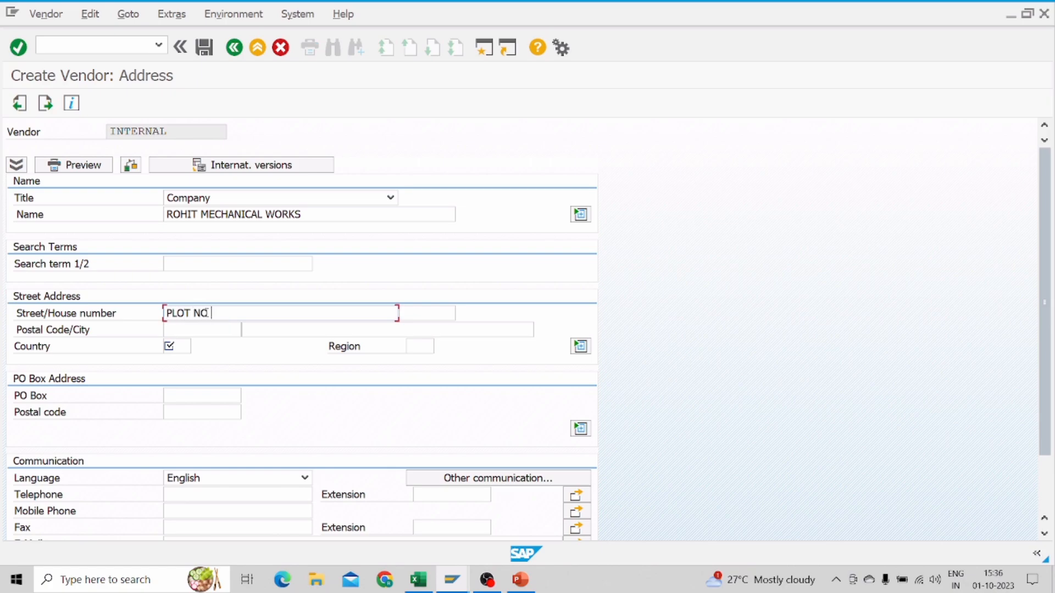
{"action": "left_click", "coordinate": [195, 331]}
{"action": "left_click", "coordinate": [187, 346]}
{"action": "left_click", "coordinate": [261, 330]}
{"action": "left_click", "coordinate": [285, 346]}
{"action": "left_click", "coordinate": [174, 346]}
{"action": "left_click", "coordinate": [176, 360]}
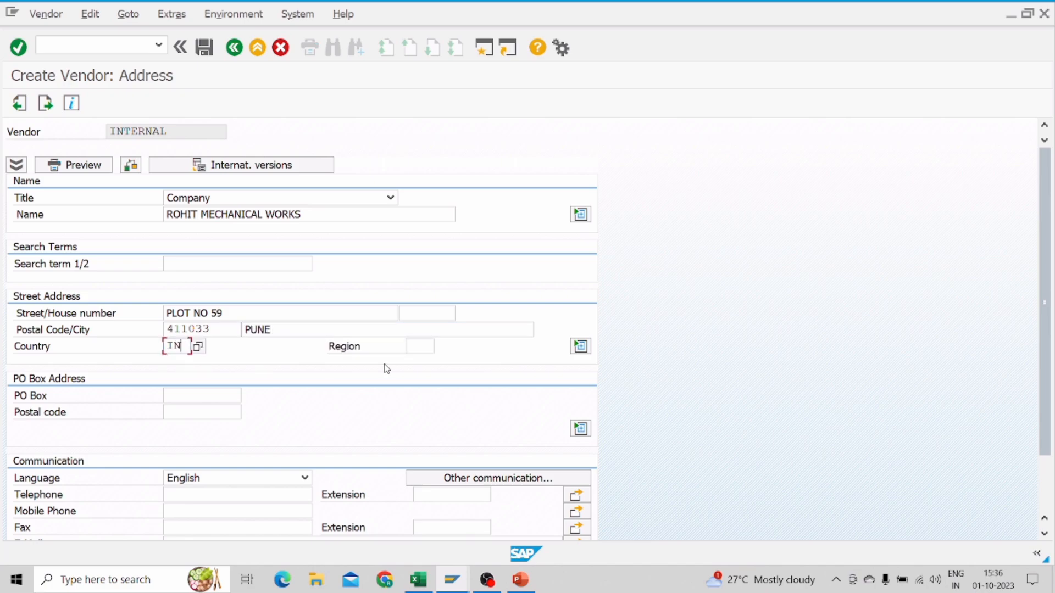
{"action": "left_click", "coordinate": [417, 351]}
{"action": "left_click", "coordinate": [423, 363]}
{"action": "scroll", "coordinate": [306, 370], "scroll_direction": "down", "scroll_amount": 3}
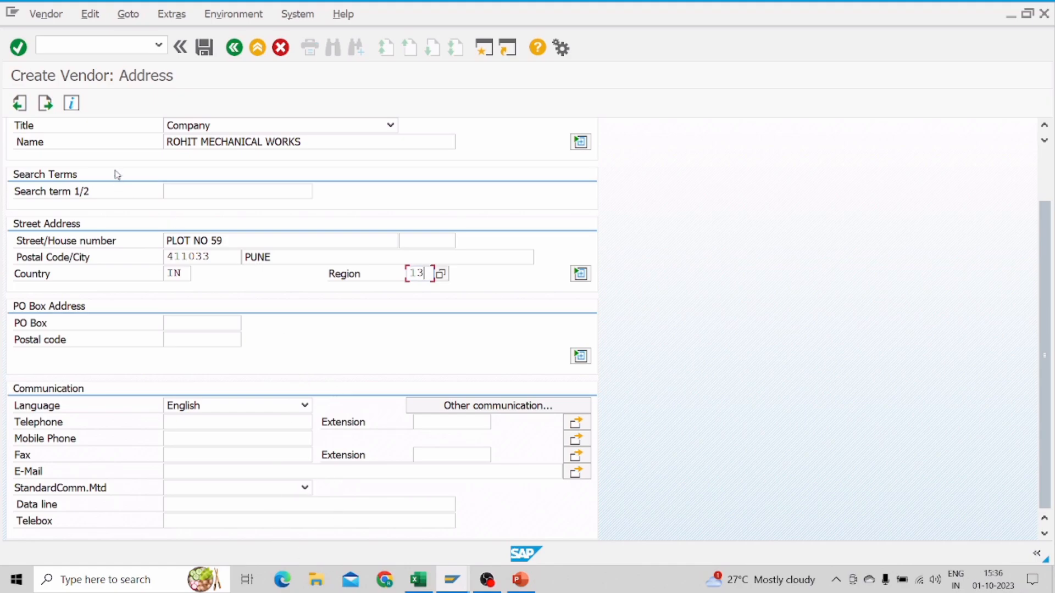
- Leave the vendor's control, bank and contact person data empty and assign reconciliation account 14001 in the accounting information
{"action": "key", "text": "Return"}
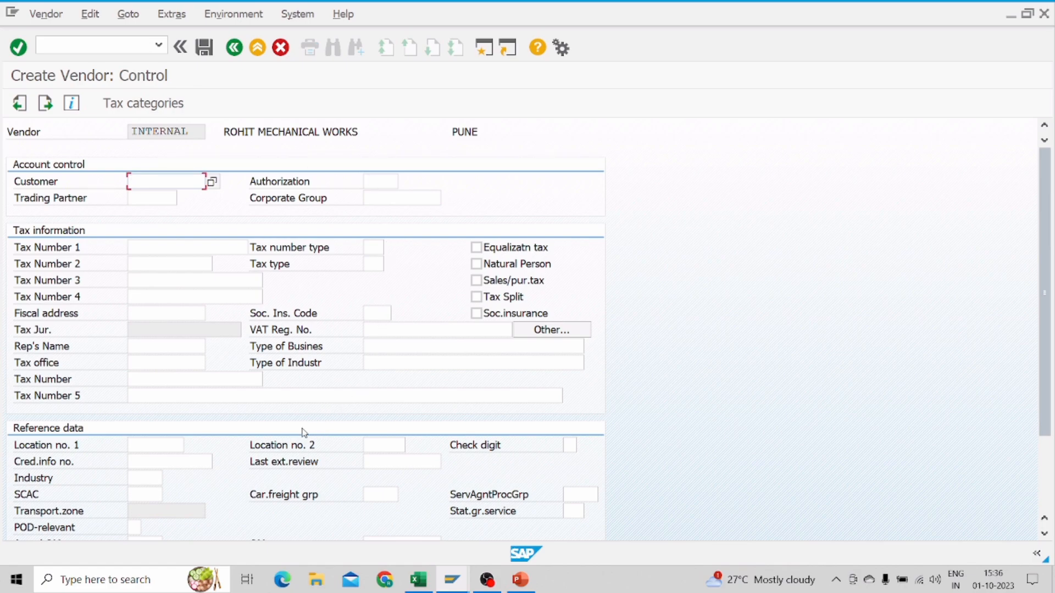
{"action": "key", "text": "Return"}
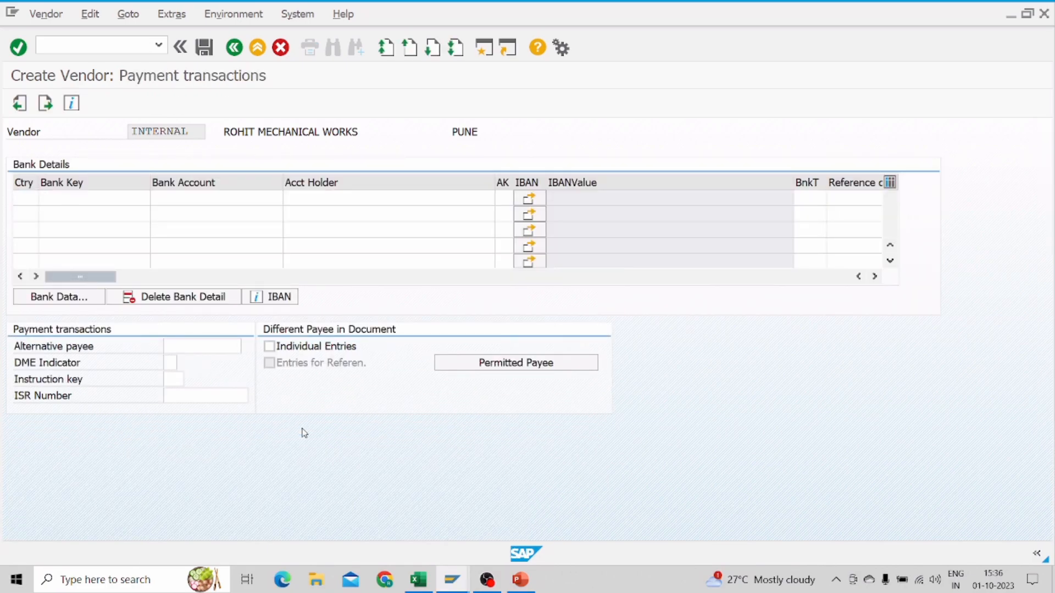
{"action": "key", "text": "Return"}
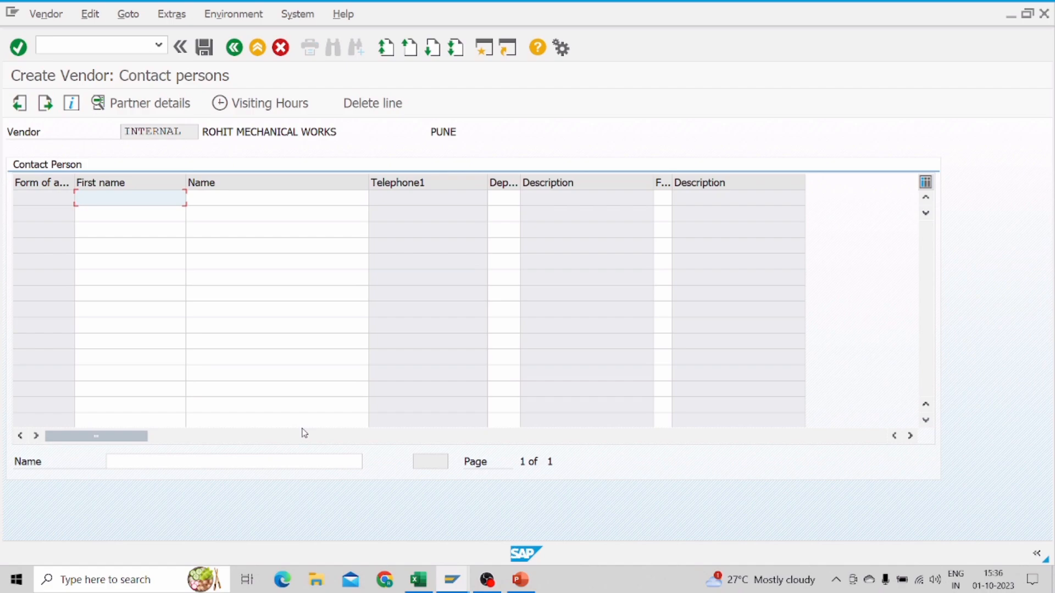
{"action": "key", "text": "Return"}
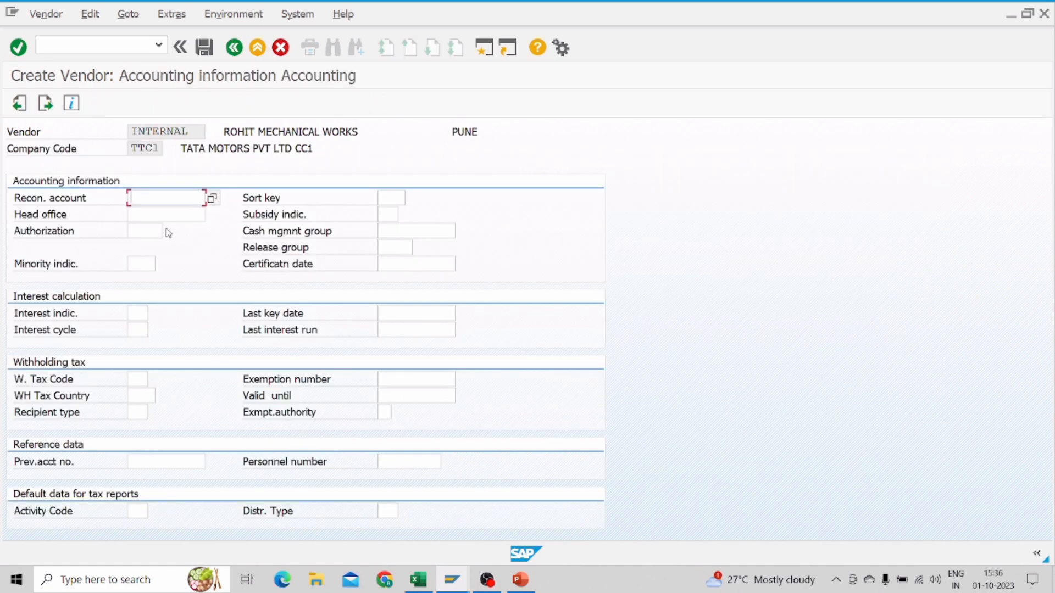
{"action": "left_click", "coordinate": [213, 199]}
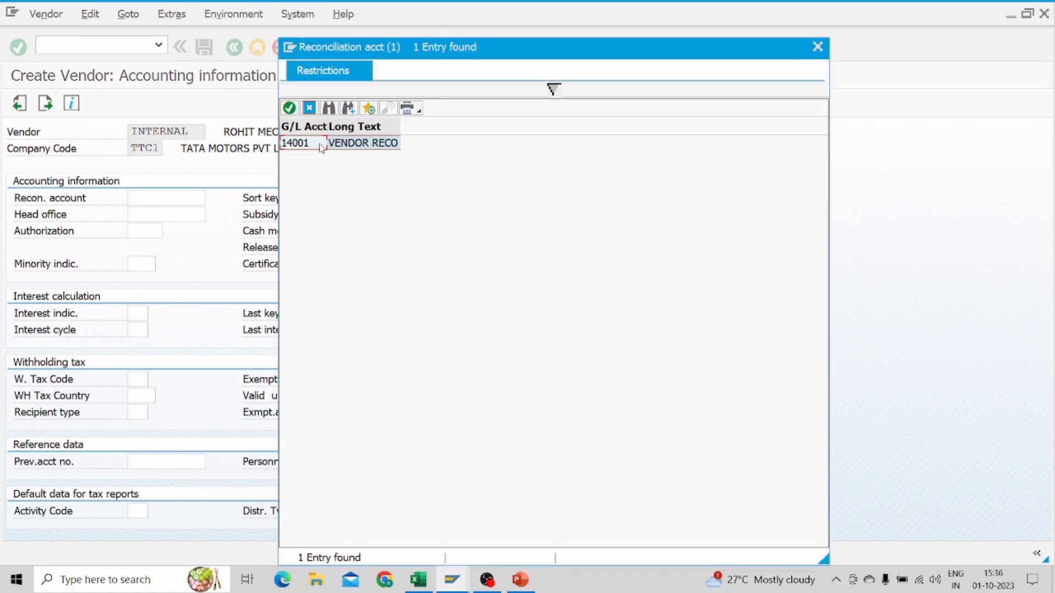
{"action": "double_click", "coordinate": [356, 143]}
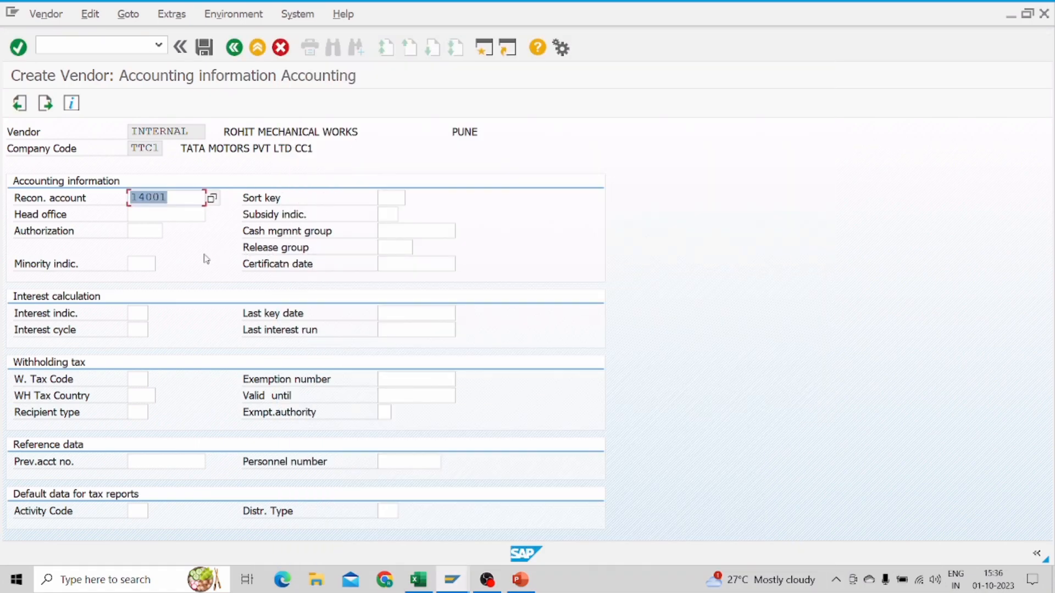
{"action": "key", "text": "Return"}
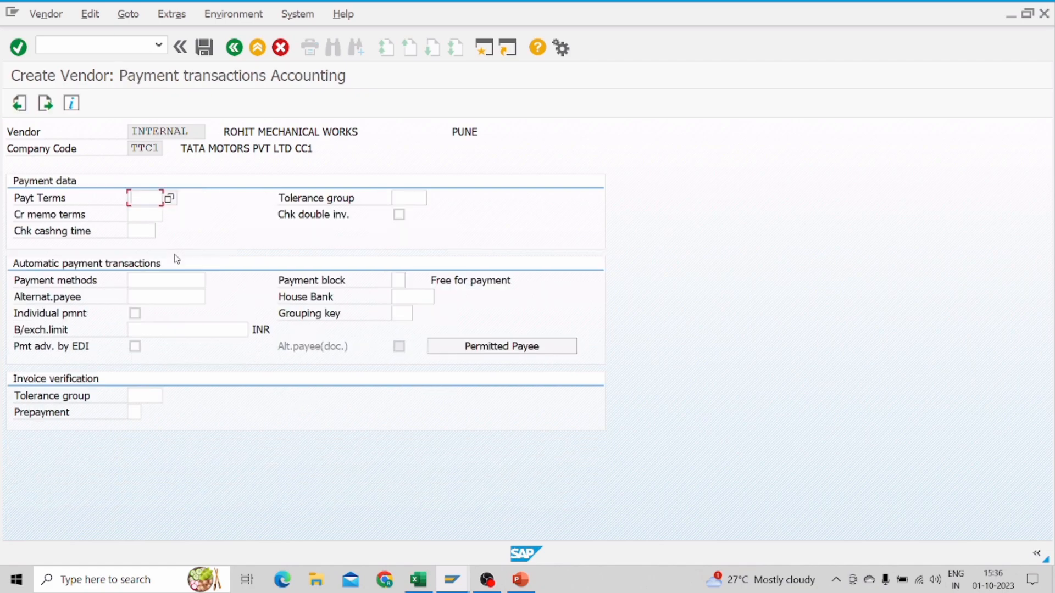
- Leave the vendor's payment and correspondence data empty and set the order currency to INR in the purchasing data
{"action": "left_click", "coordinate": [156, 215]}
{"action": "key", "text": "Return"}
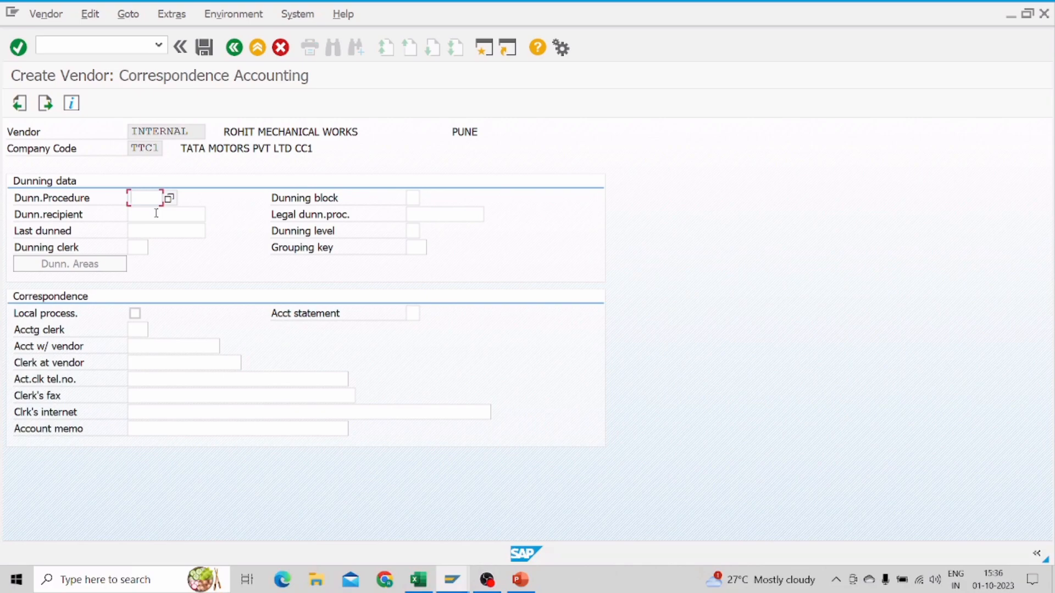
{"action": "key", "text": "Return"}
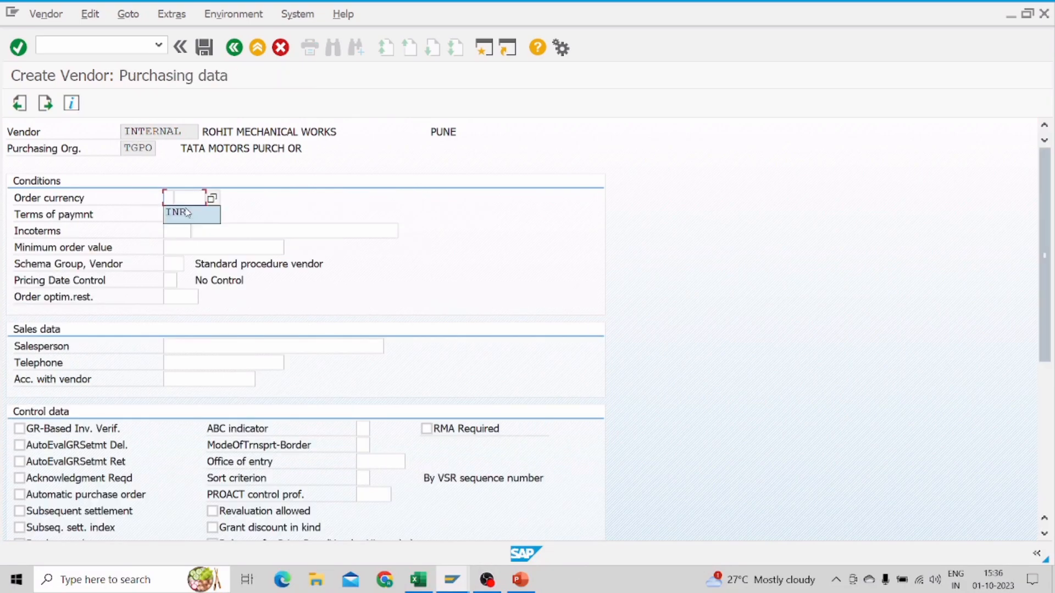
{"action": "left_click", "coordinate": [188, 218]}
{"action": "key", "text": "Tab"}
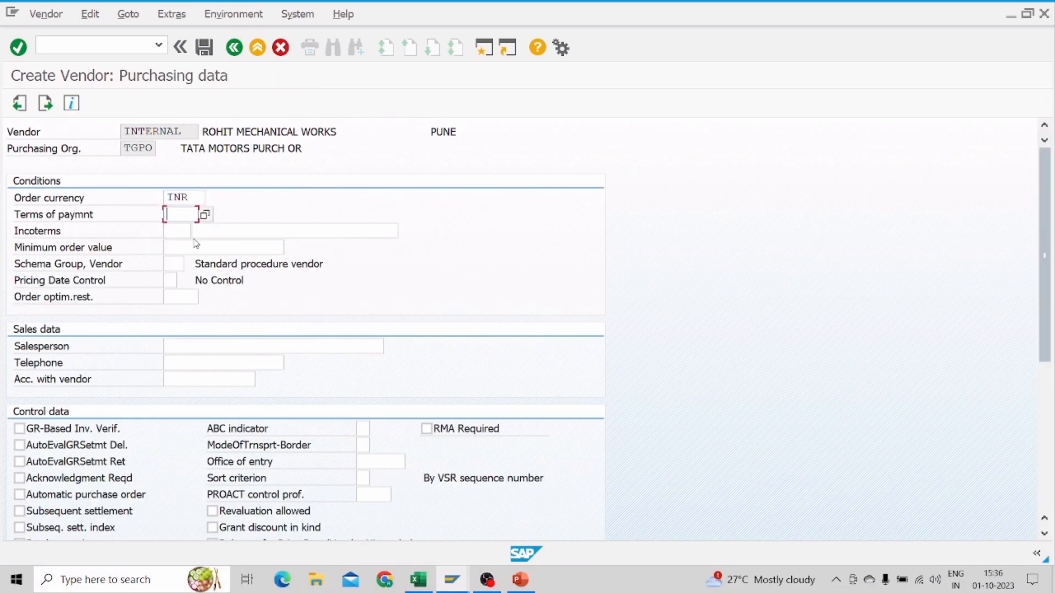
- Leave the payment terms, incoterms and partner functions empty and save the new vendor
{"action": "left_click", "coordinate": [188, 231]}
{"action": "key", "text": "Return"}
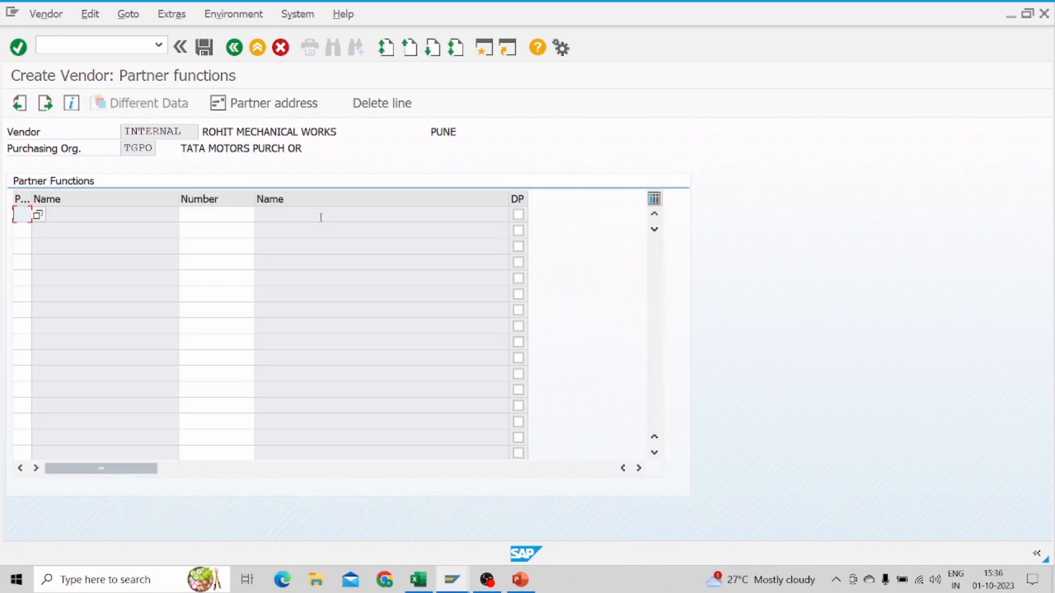
{"action": "key", "text": "Return"}
{"action": "key", "text": "Return"}
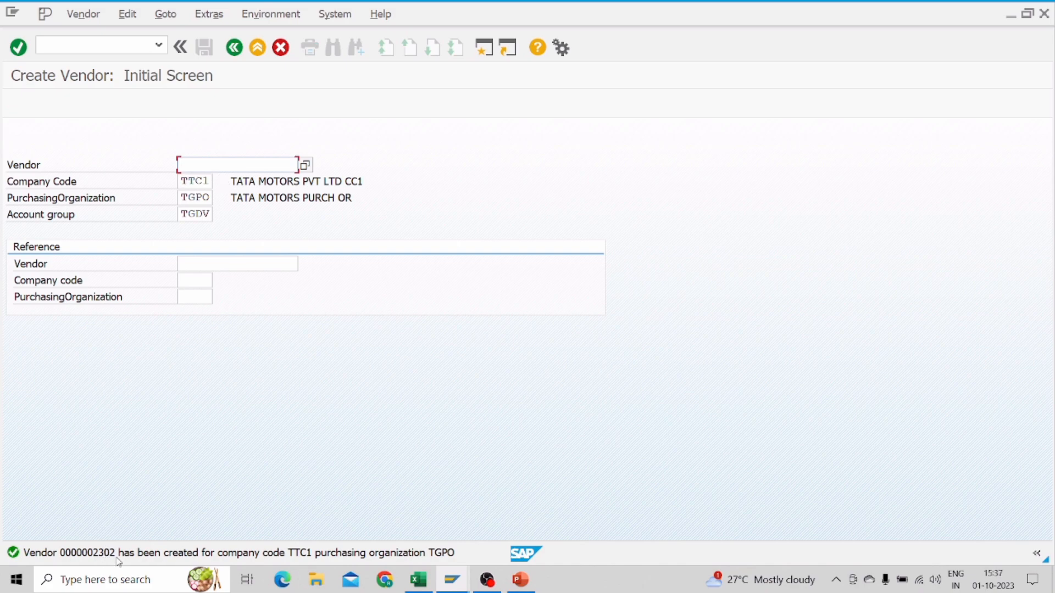
- Switch to the SAP DATA Y workbook in Excel and enter the new vendor's number in cell J36 of the TGDV row
{"action": "left_click", "coordinate": [420, 582]}
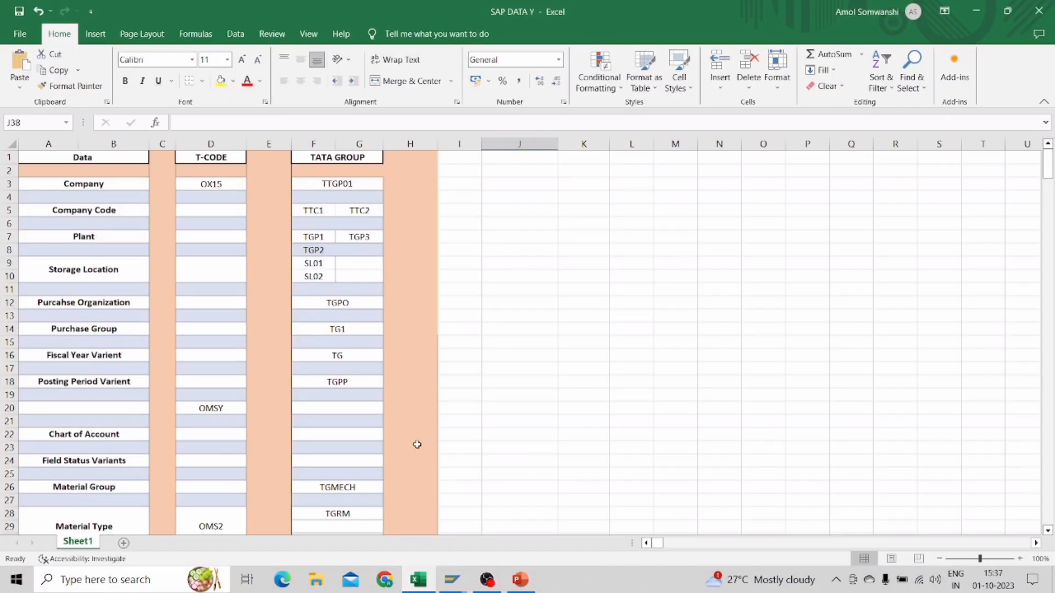
{"action": "scroll", "coordinate": [414, 445], "scroll_direction": "down", "scroll_amount": 6}
{"action": "left_click", "coordinate": [505, 384]}
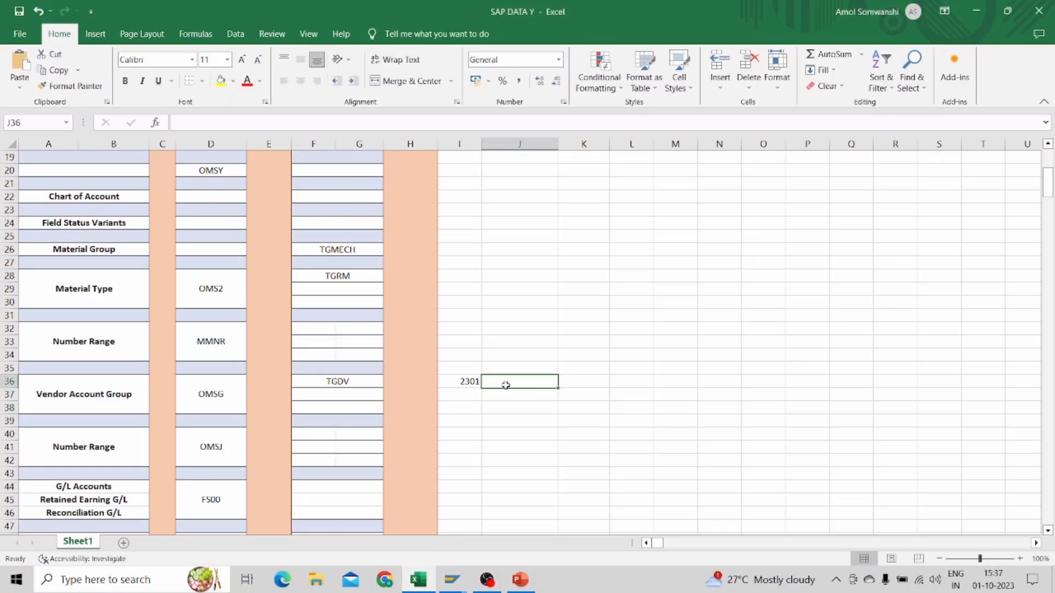
{"action": "type", "text": "2302"}
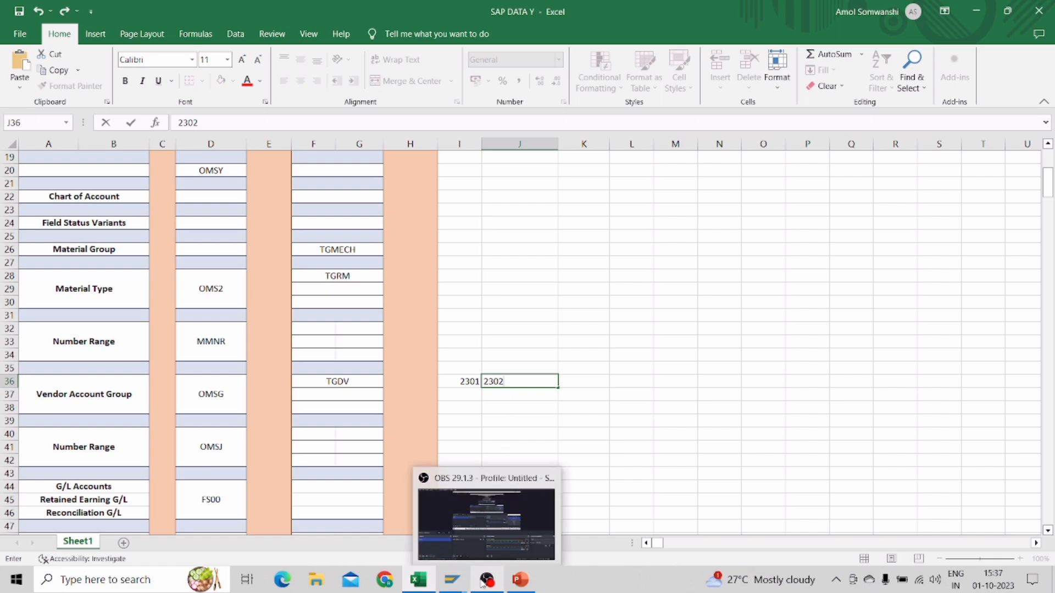
- Switch to the 04 Vendor Master presentation in PowerPoint and review the slides following Define Account Group
{"action": "left_click", "coordinate": [522, 580]}
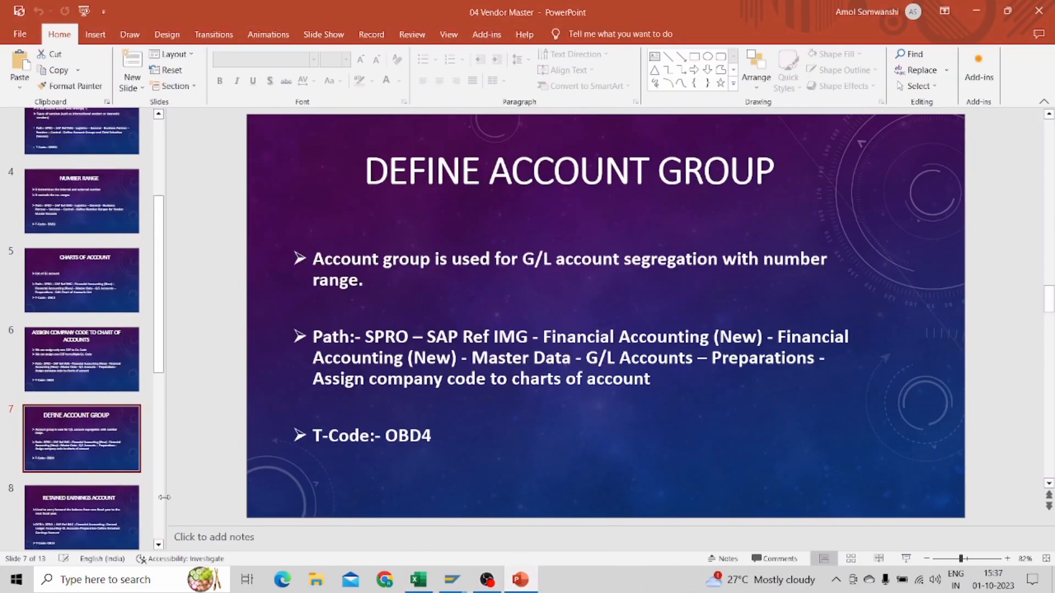
{"action": "scroll", "coordinate": [134, 486], "scroll_direction": "down", "scroll_amount": 5}
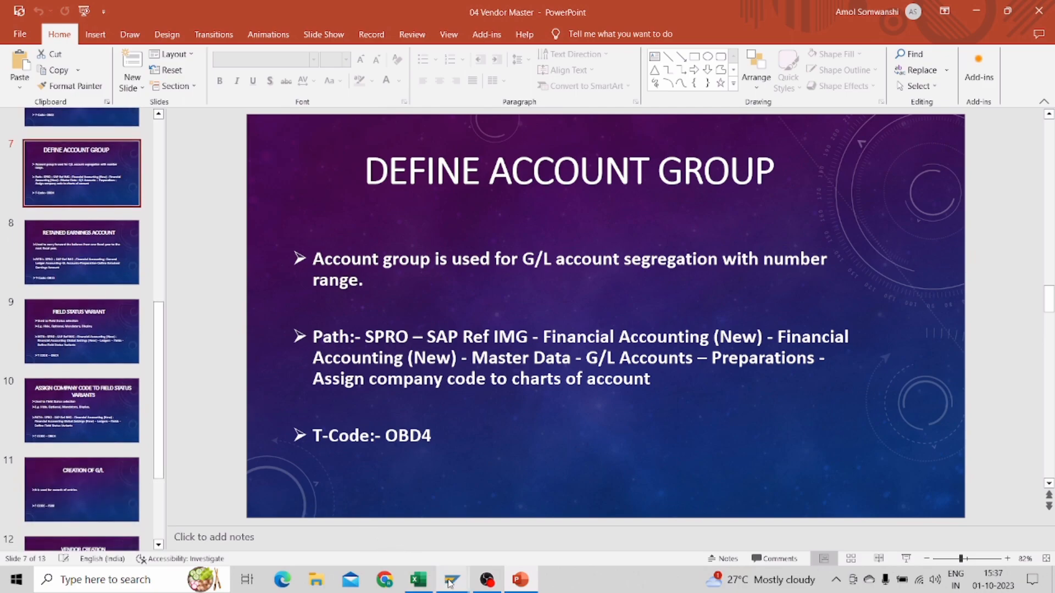
{"action": "mouse_move", "coordinate": [452, 578]}
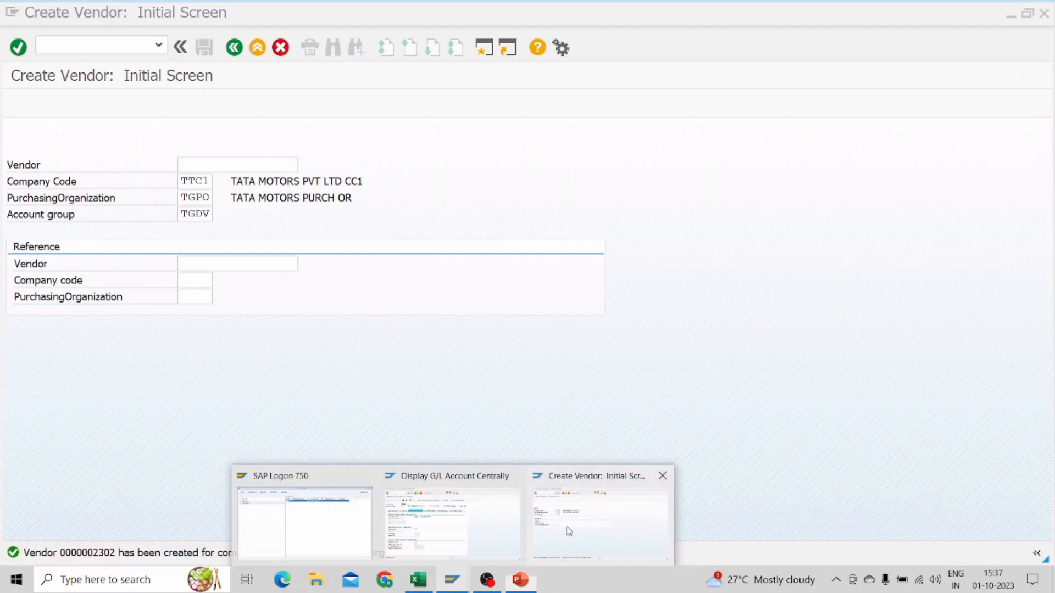
{"action": "left_click", "coordinate": [566, 526]}
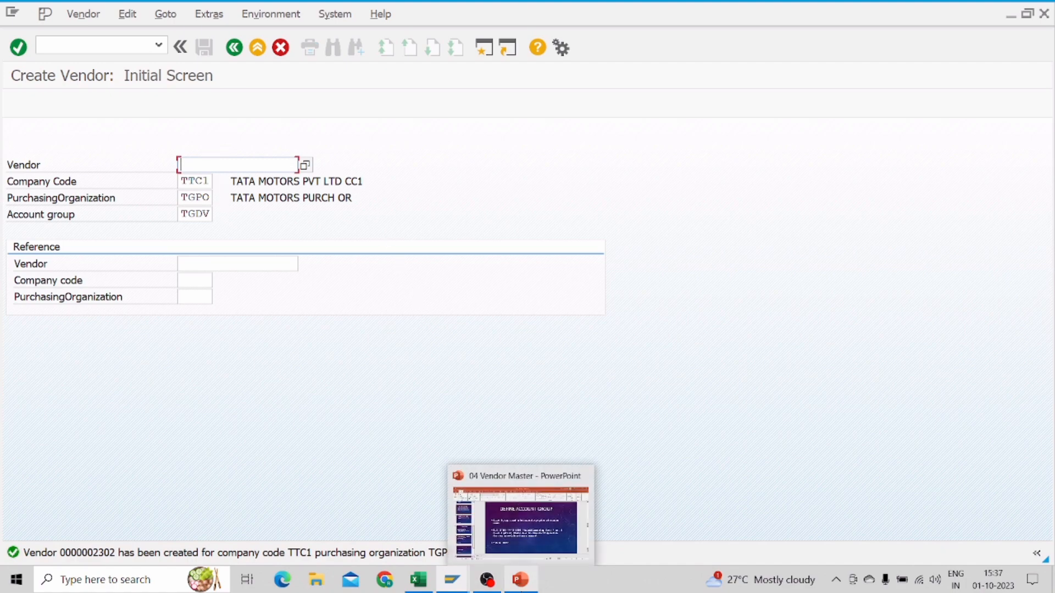
{"action": "left_click", "coordinate": [521, 580]}
{"action": "scroll", "coordinate": [348, 420], "scroll_direction": "down", "scroll_amount": 6}
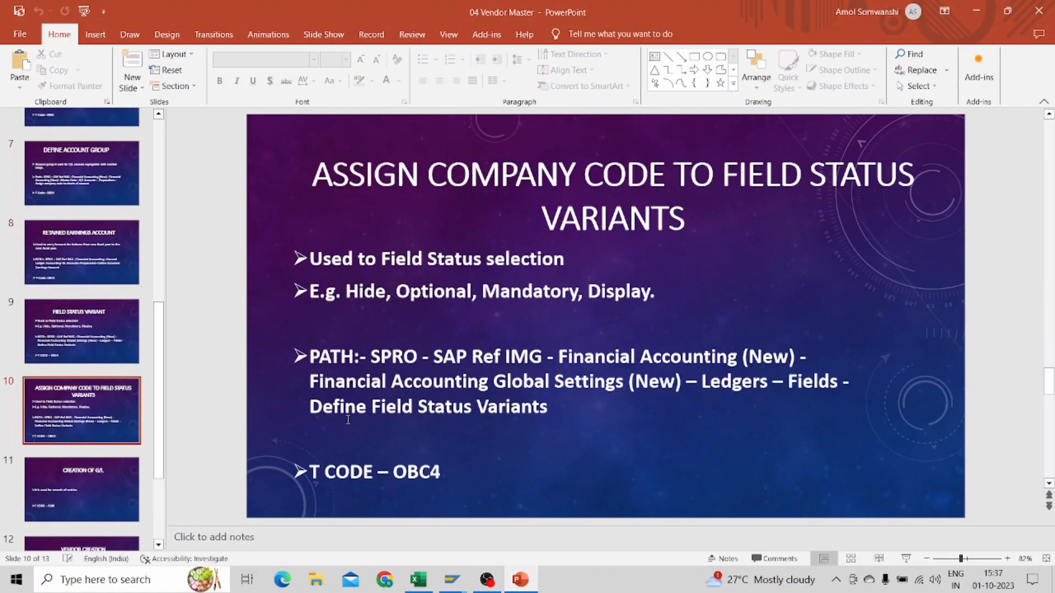